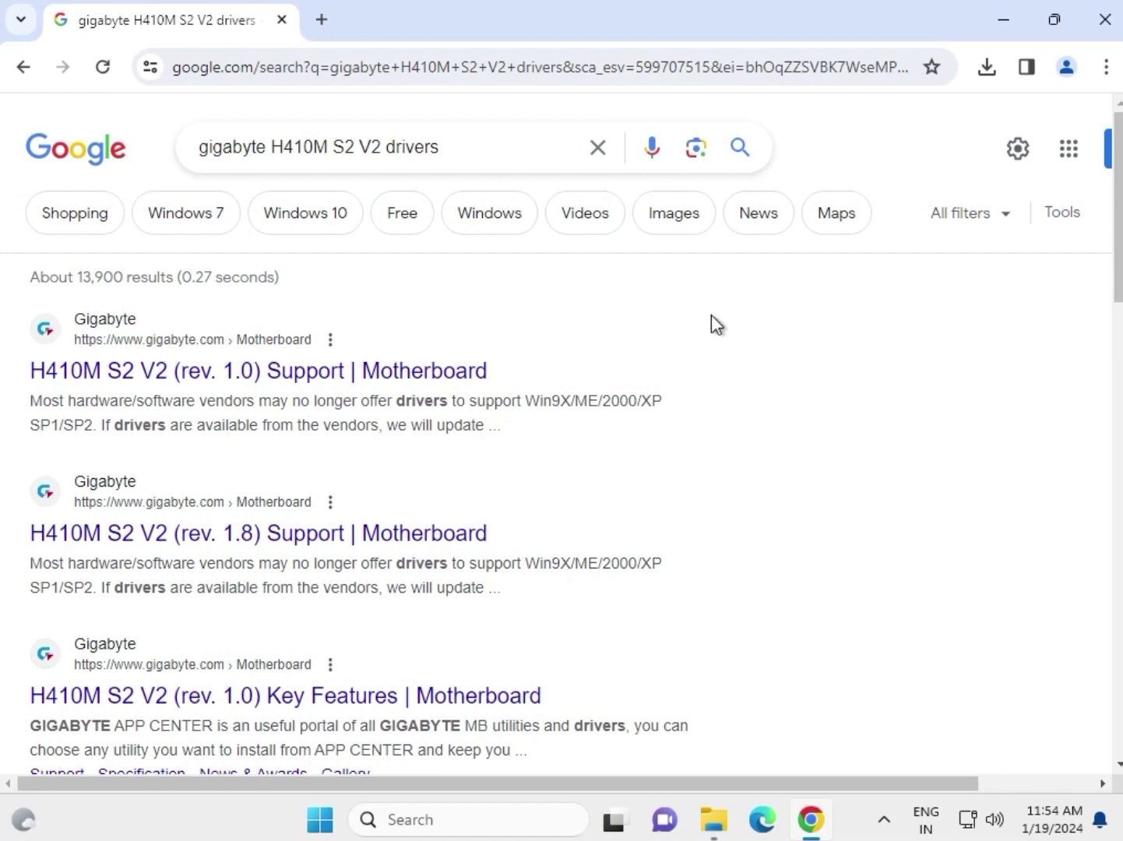
# Step: Open the first 'H410M S2 V2 (rev. 1.0) Support' search result in a new tab
pyautogui.rightClick(333, 377)
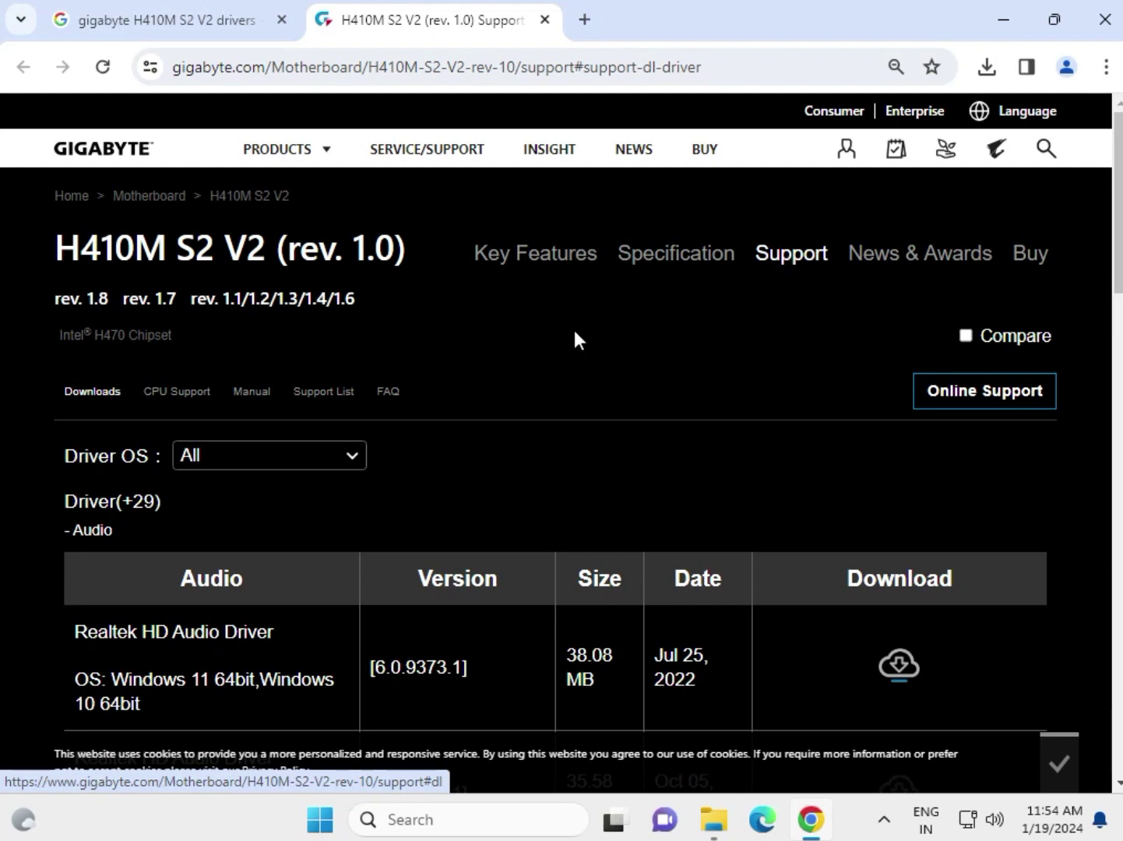
# Step: Filter the driver list to Windows 11 64bit
pyautogui.scroll(-1, 493, 421)
pyautogui.click(272, 348)
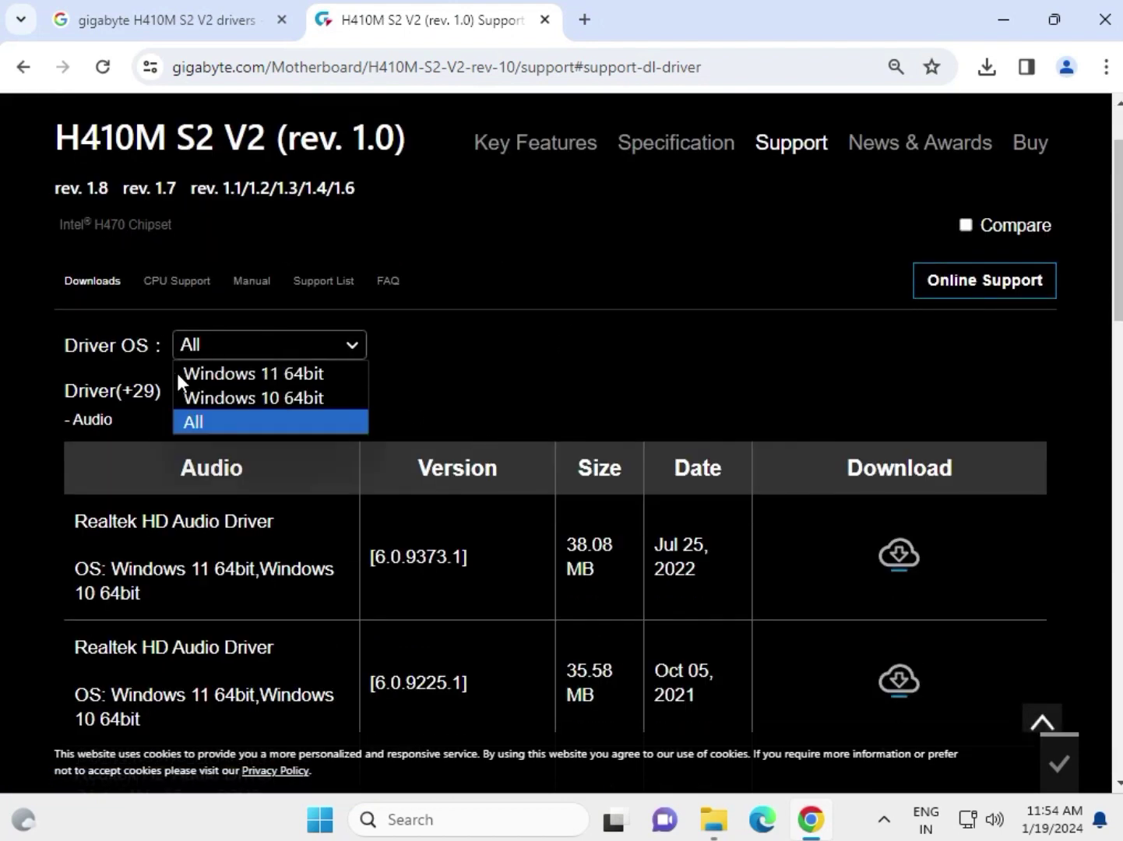
pyautogui.click(221, 378)
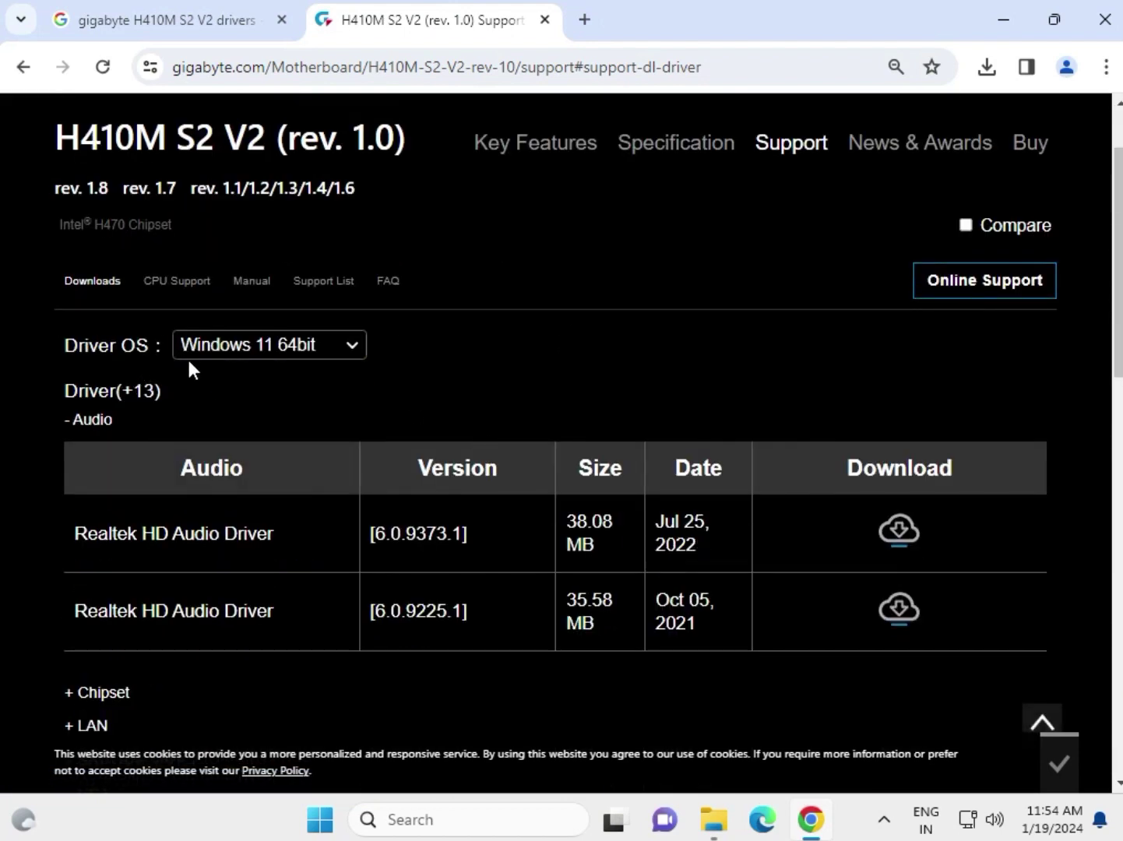
# Step: Expand Audio, download Realtek HD Audio Driver 6.0.9373.1, and view recent downloads
pyautogui.scroll(-1, 260, 351)
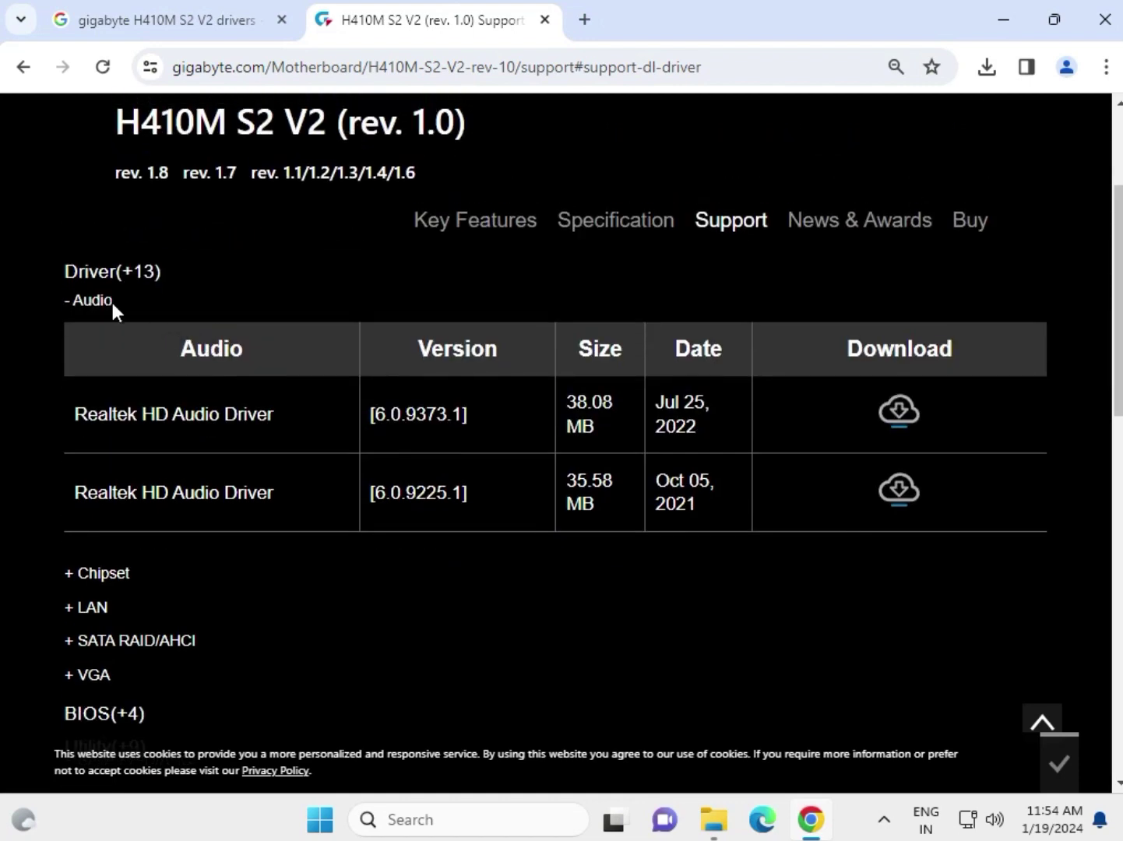
pyautogui.moveTo(112, 302); pyautogui.dragTo(74, 302)
pyautogui.moveTo(267, 496)
pyautogui.mouseDown()
pyautogui.moveTo(74, 488)
pyautogui.moveTo(517, 461)
pyautogui.mouseUp()
pyautogui.click(863, 604)
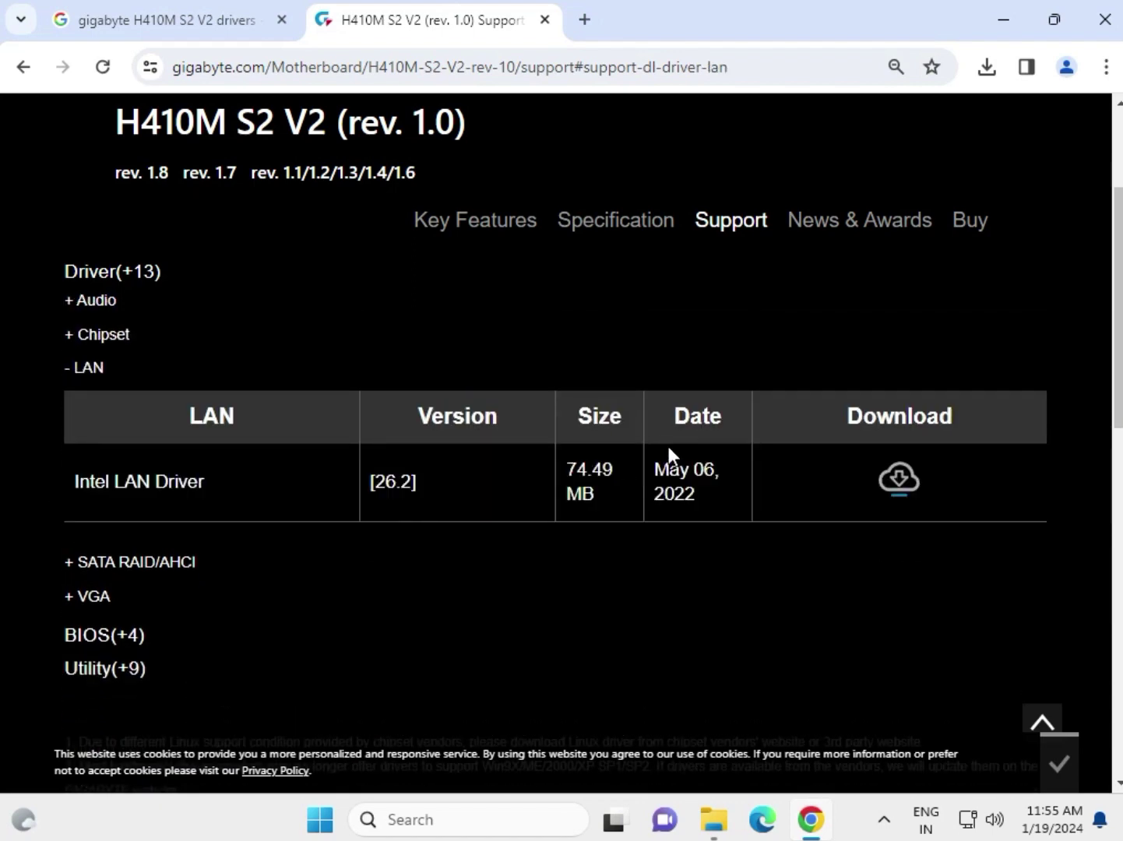
pyautogui.click(75, 295)
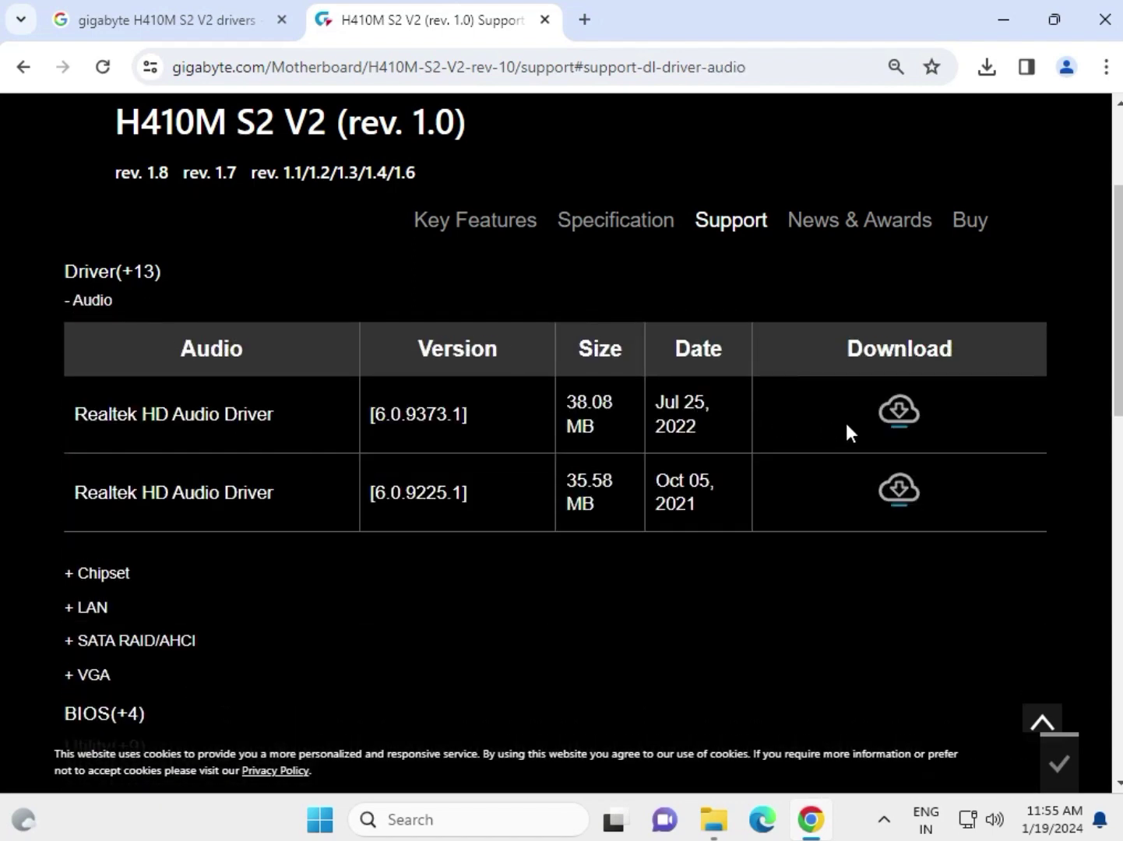
pyautogui.click(906, 427)
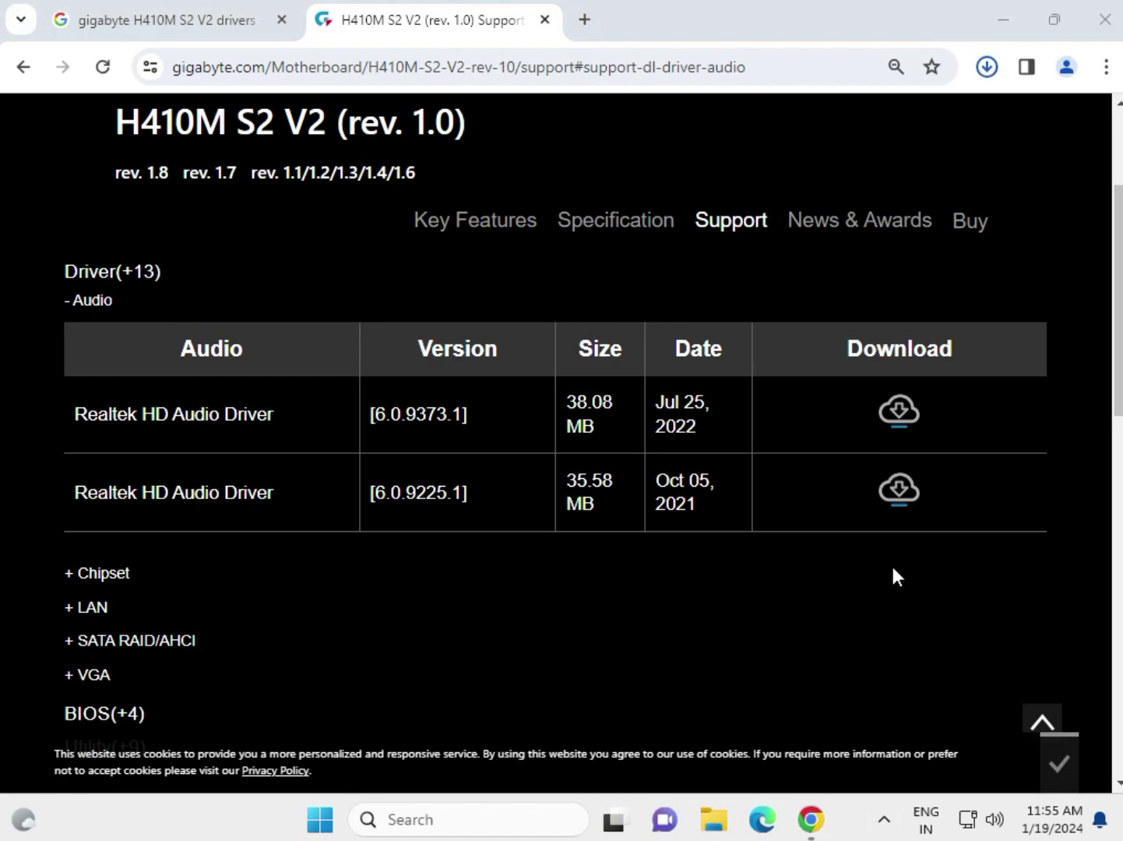
pyautogui.click(987, 70)
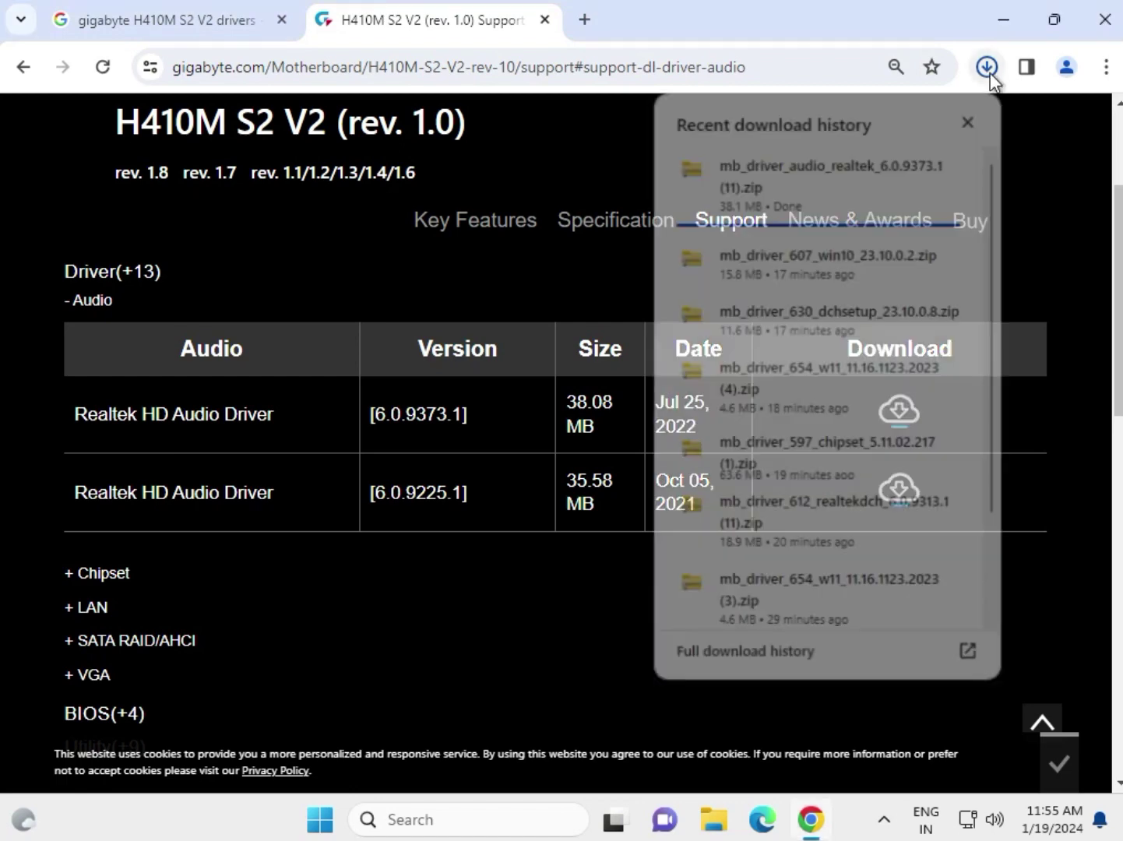
# Step: Run Setup.exe from the zip's 9373.1_UAD folder and approve the User Account Control prompt
pyautogui.click(863, 185)
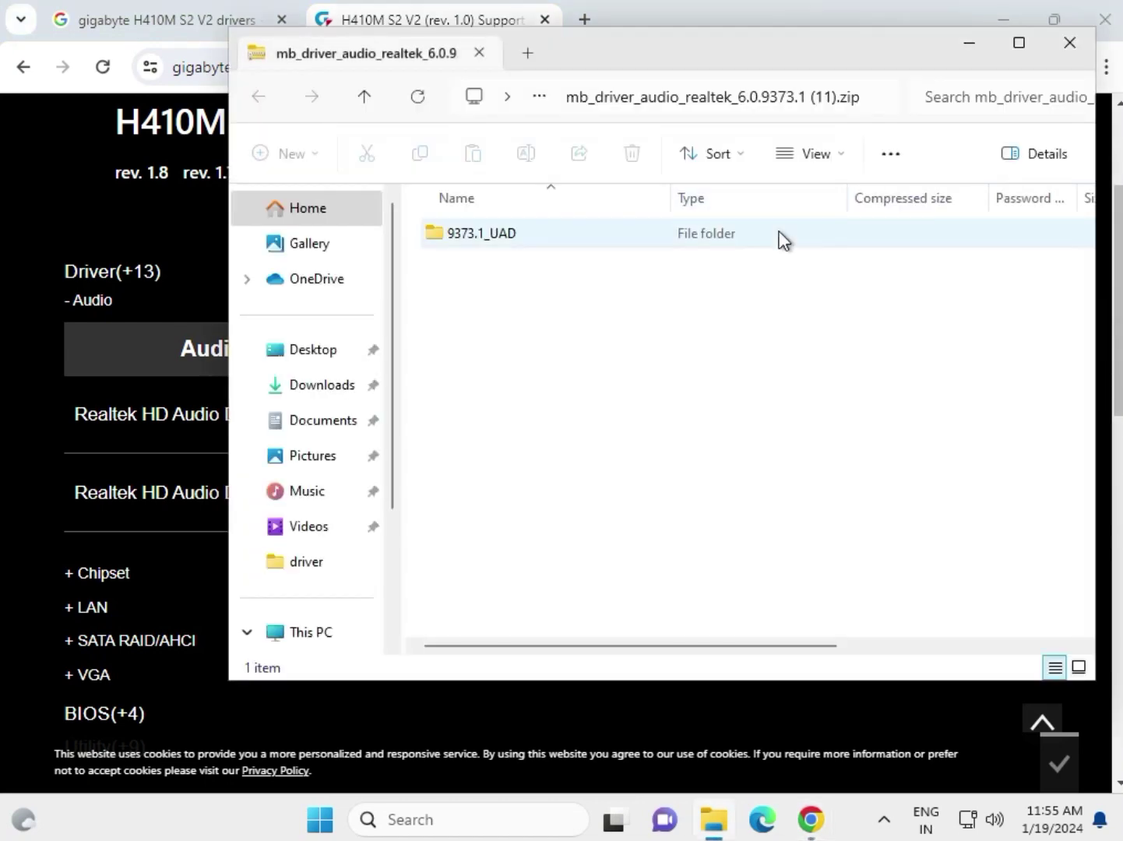
pyautogui.doubleClick(677, 237)
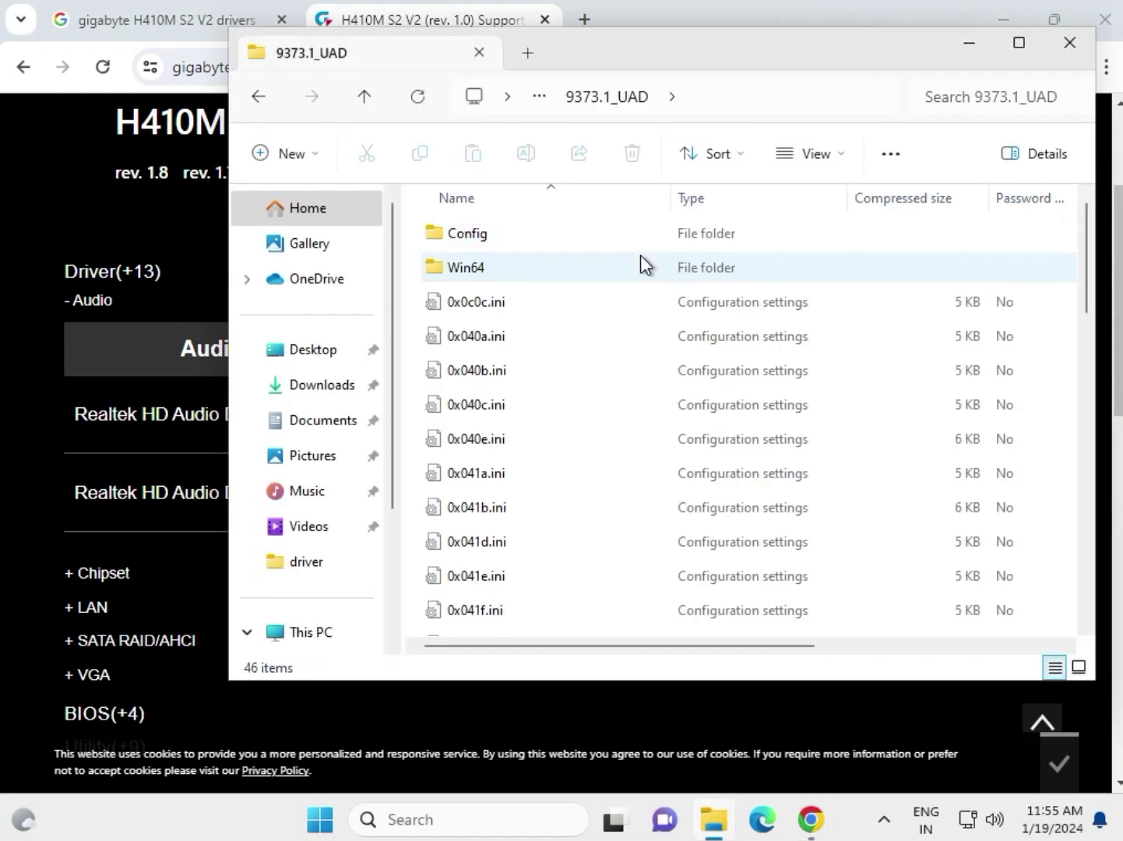
pyautogui.scroll(-3, 641, 258)
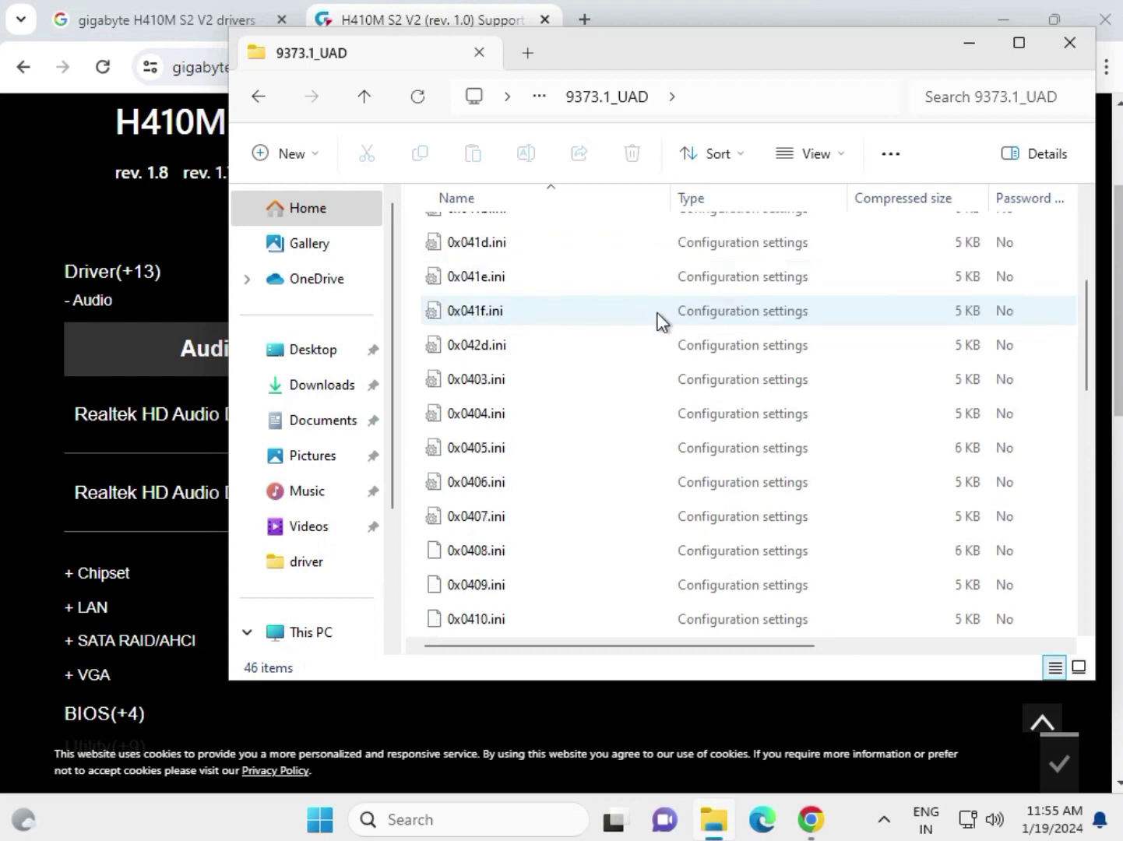
pyautogui.scroll(-4, 656, 322)
pyautogui.scroll(-4, 666, 377)
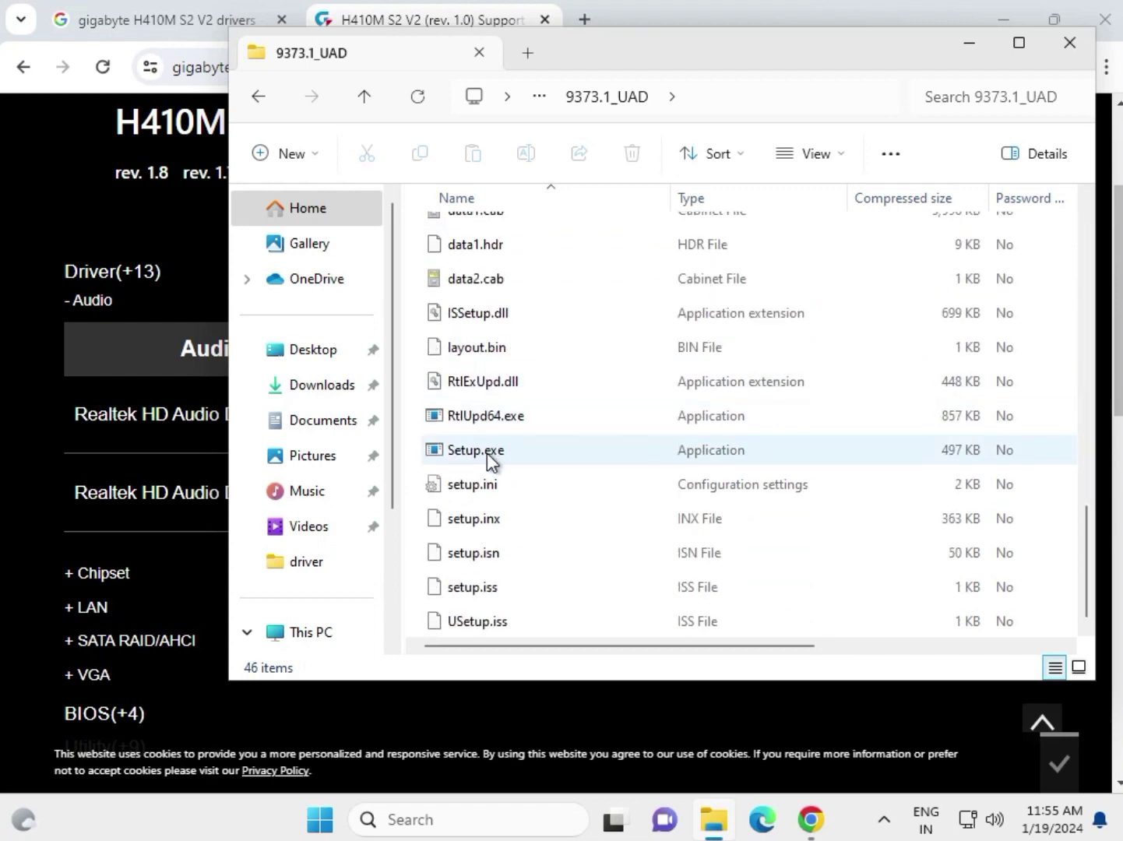
pyautogui.click(487, 453)
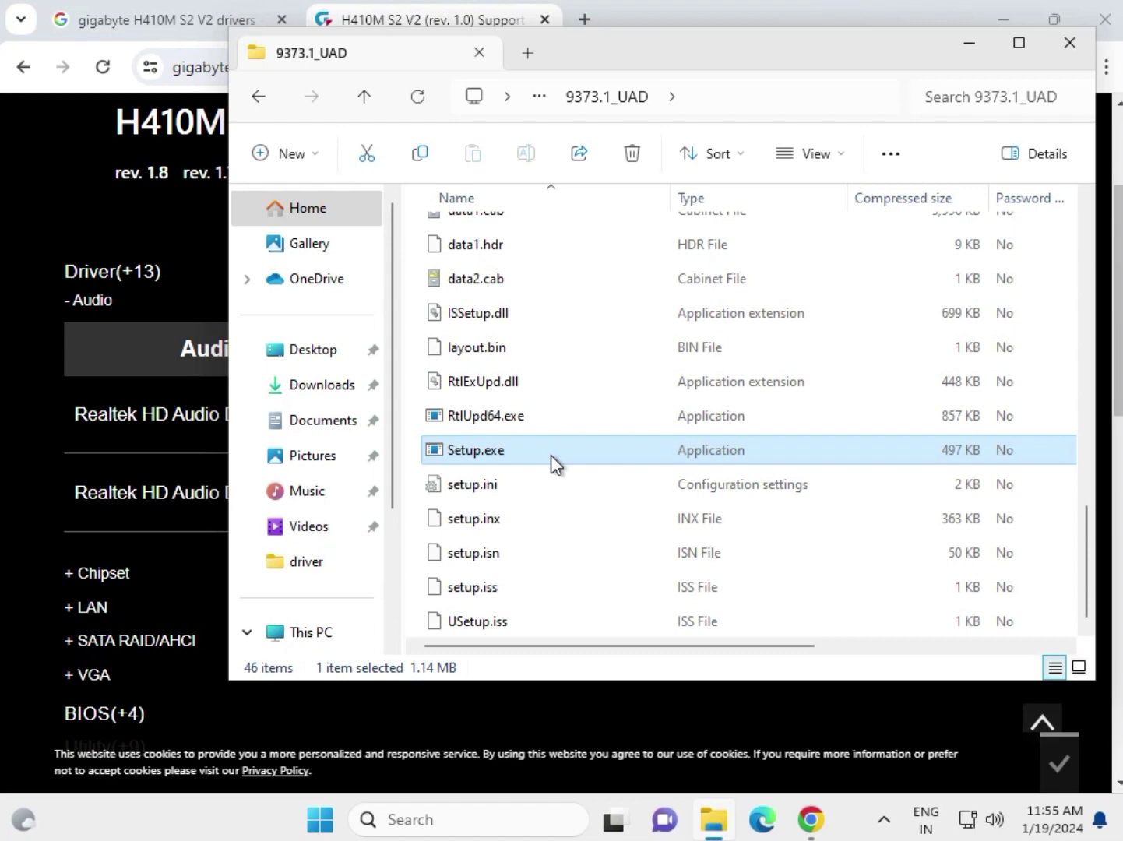
pyautogui.doubleClick(555, 454)
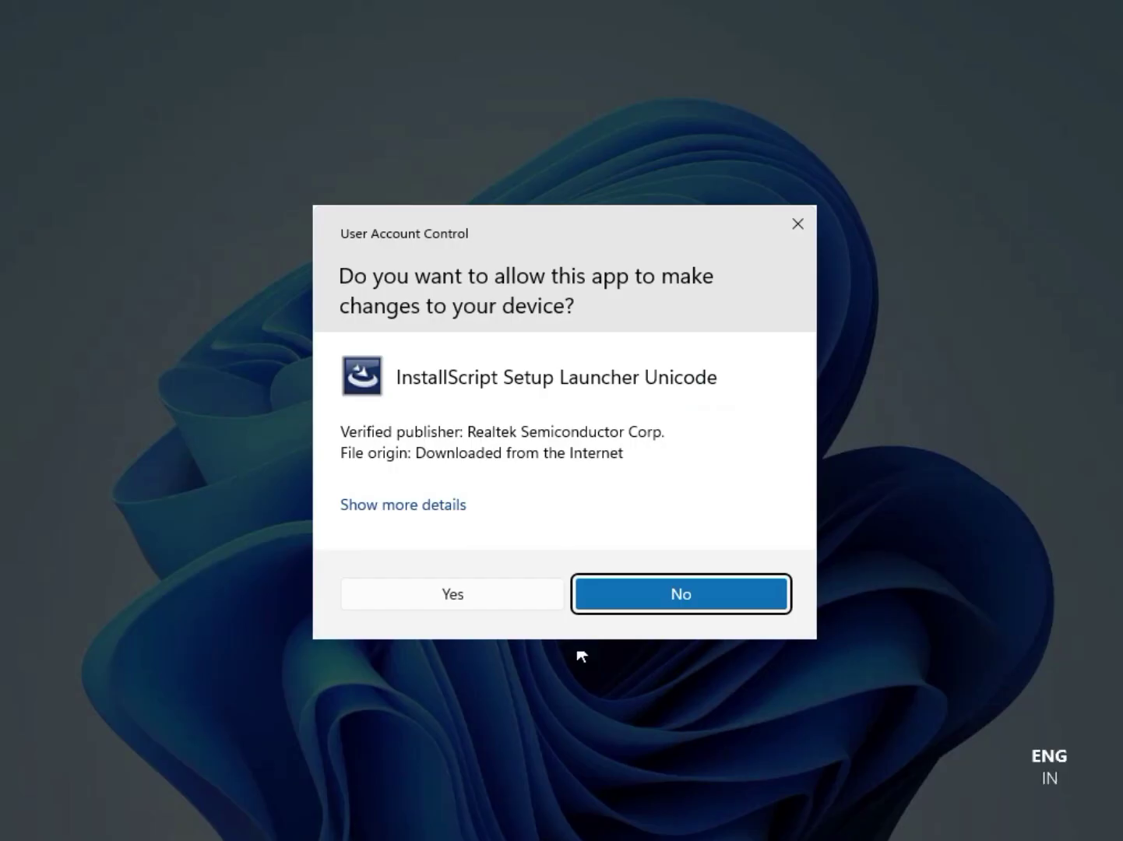
pyautogui.click(479, 596)
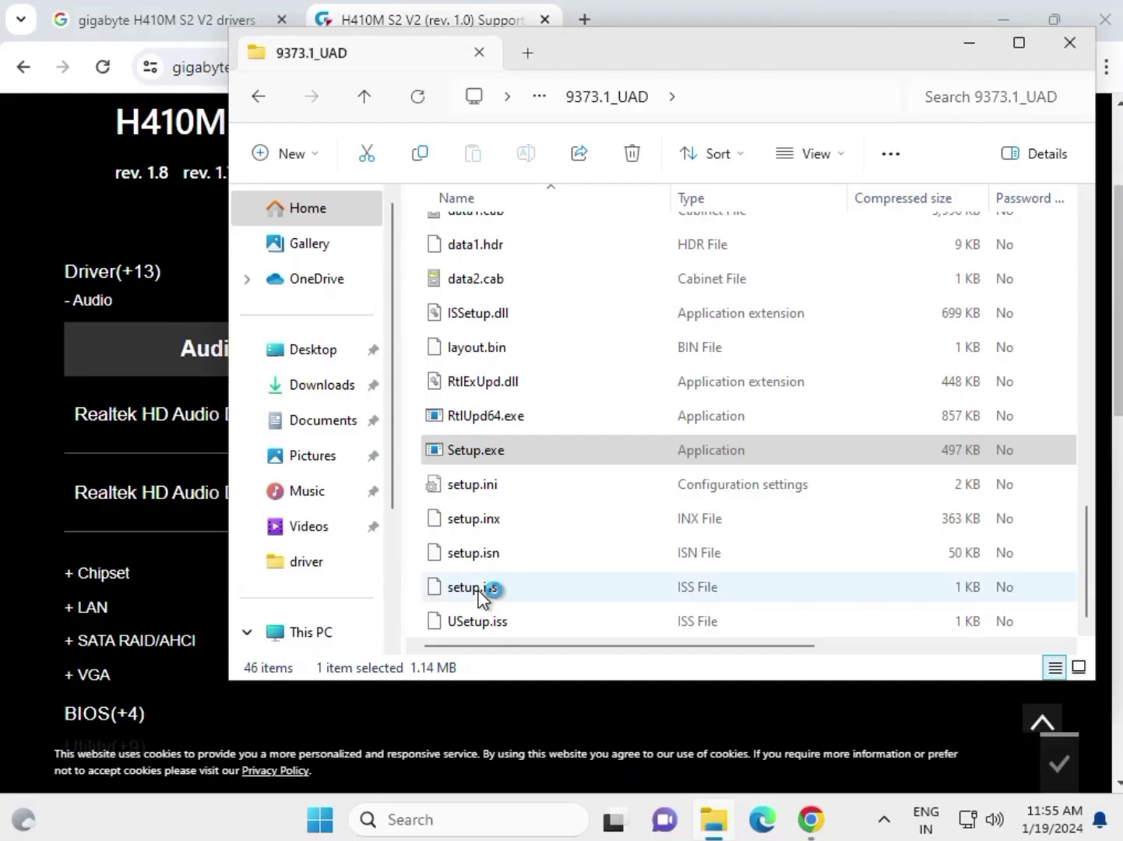
# Step: Close File Explorer and dismiss the InstallShield setup error with OK
pyautogui.click(1070, 46)
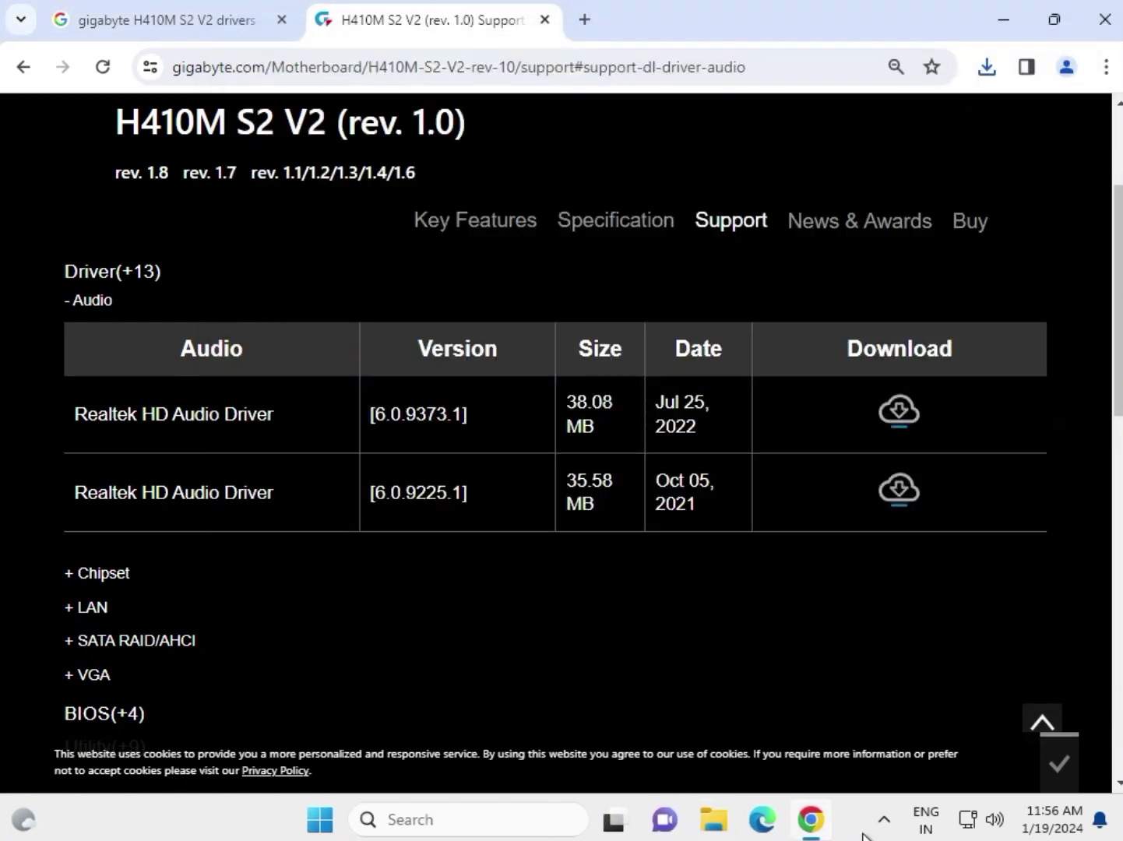
pyautogui.click(829, 819)
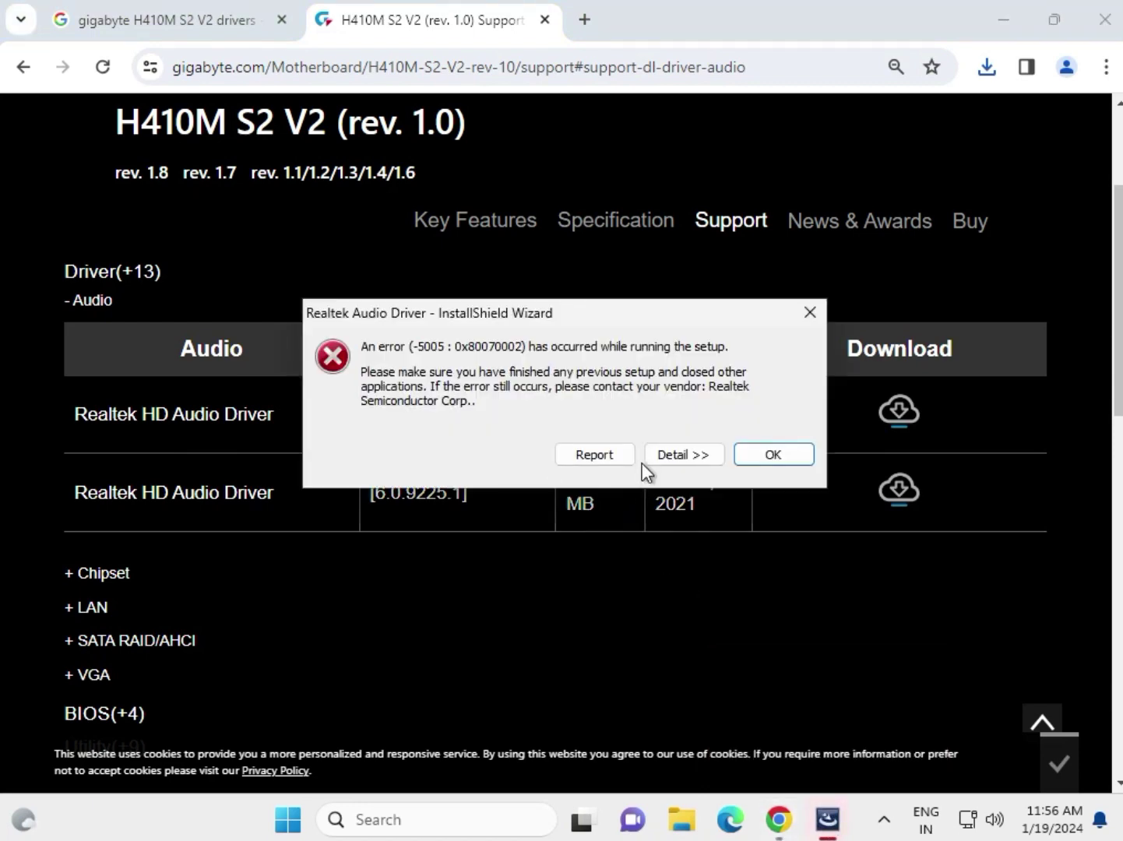
pyautogui.click(748, 454)
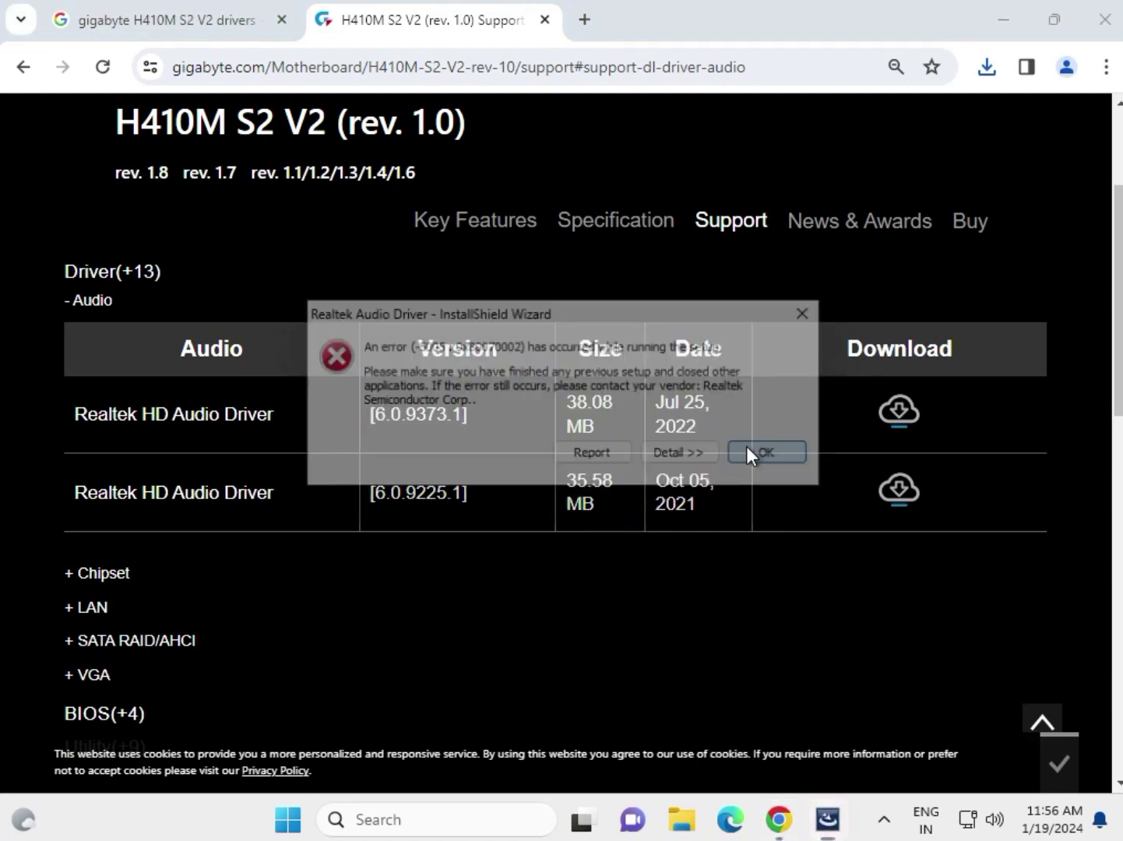
# Step: Reopen the audio zip from Chrome downloads and right-click Setup.exe in 9373.1_UAD
pyautogui.click(985, 72)
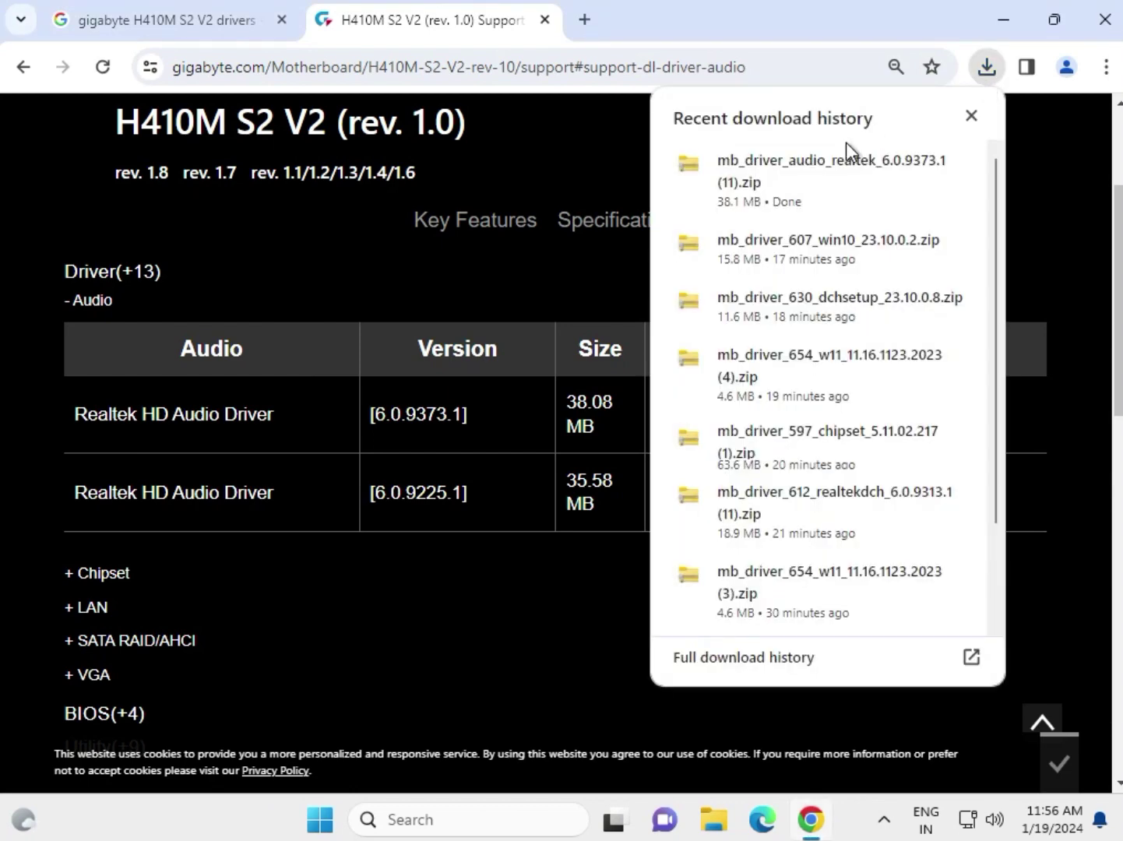
pyautogui.click(803, 165)
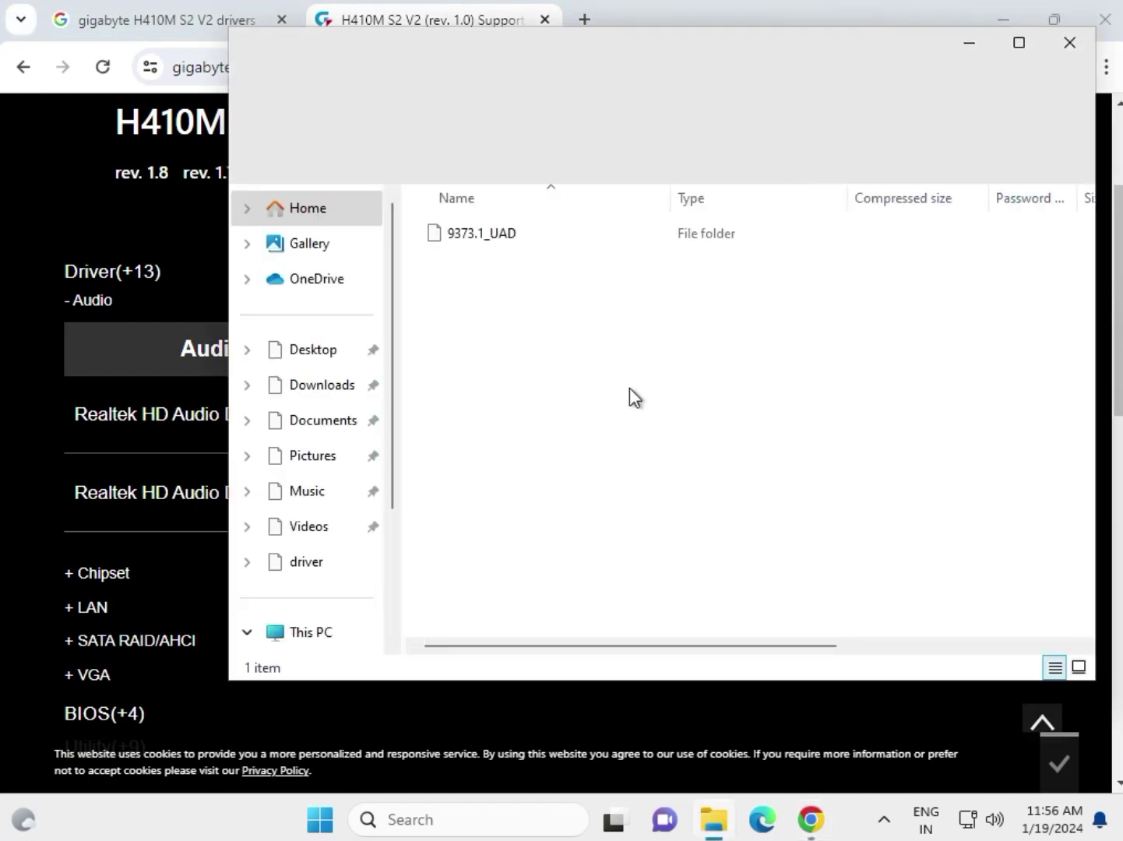
pyautogui.doubleClick(566, 234)
pyautogui.scroll(-5, 559, 464)
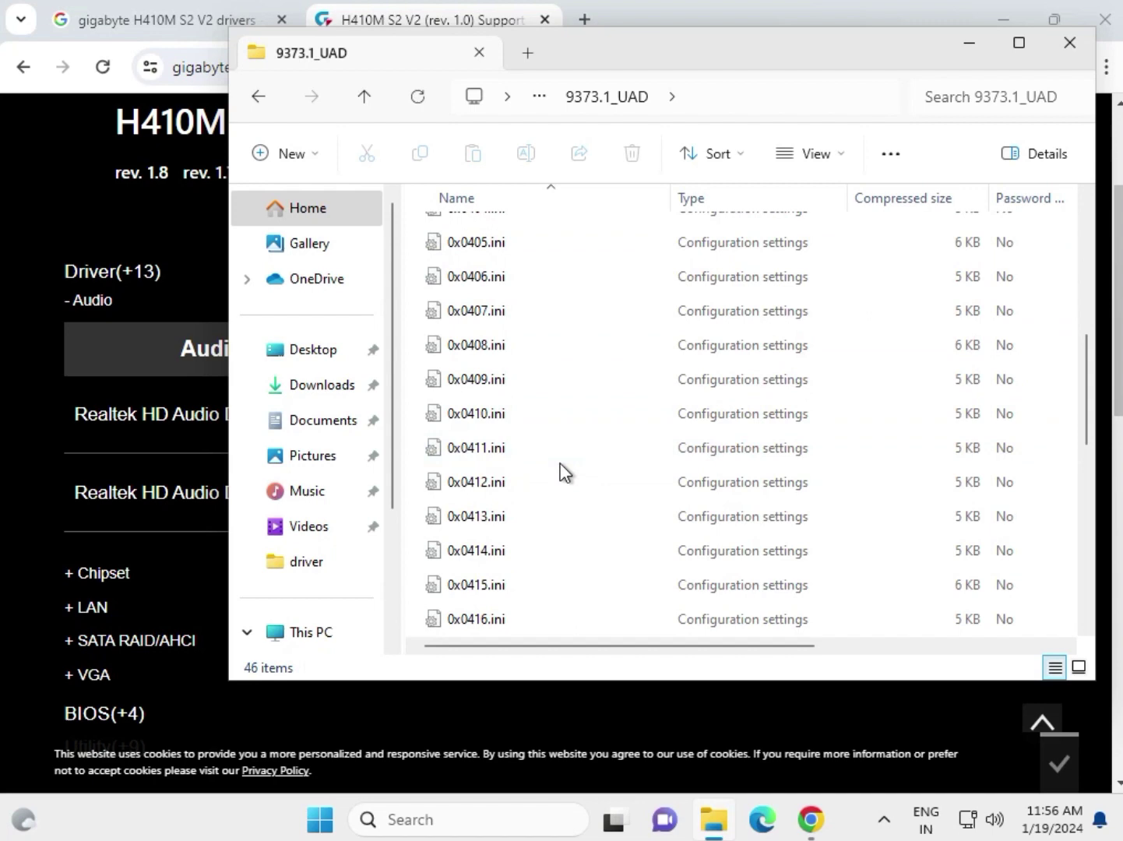
pyautogui.scroll(-6, 561, 471)
pyautogui.scroll(-2, 560, 471)
pyautogui.click(484, 451)
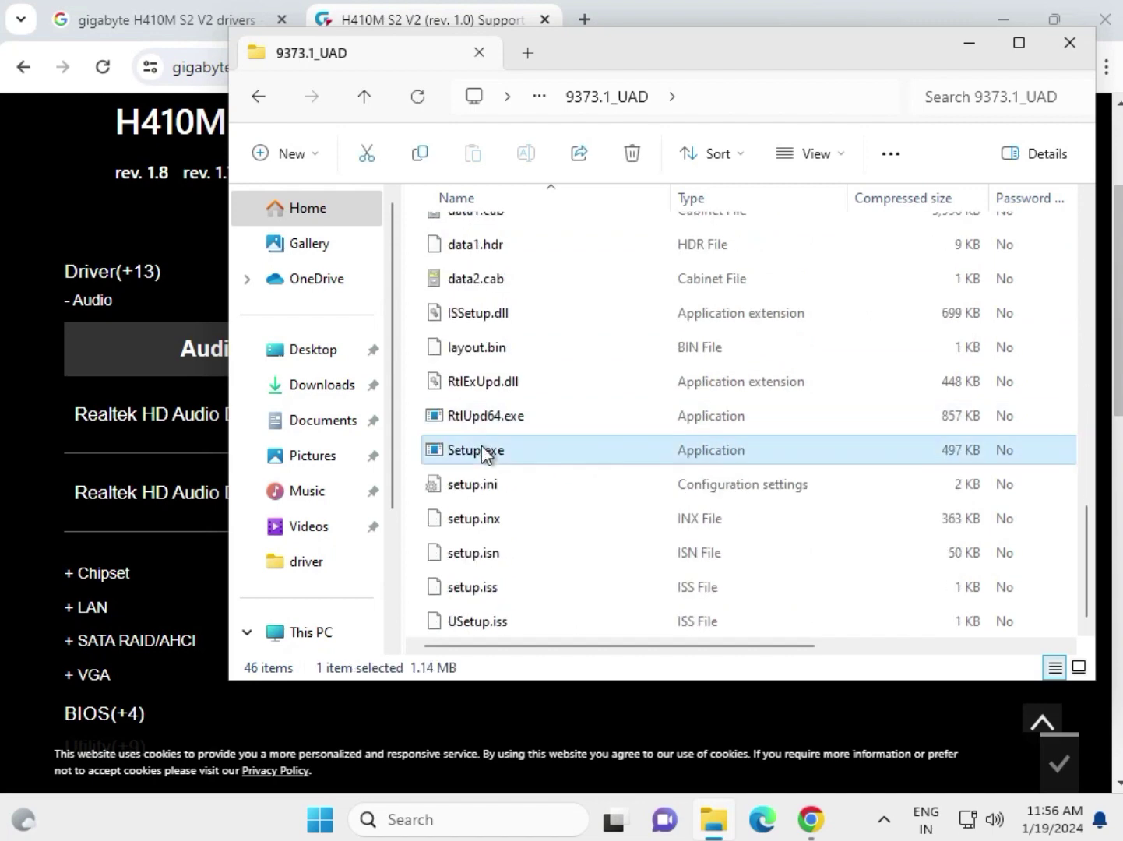
pyautogui.rightClick(484, 451)
# Step: Run Setup.exe, get past the welcome step, and choose to restart the computer later
pyautogui.click(516, 465)
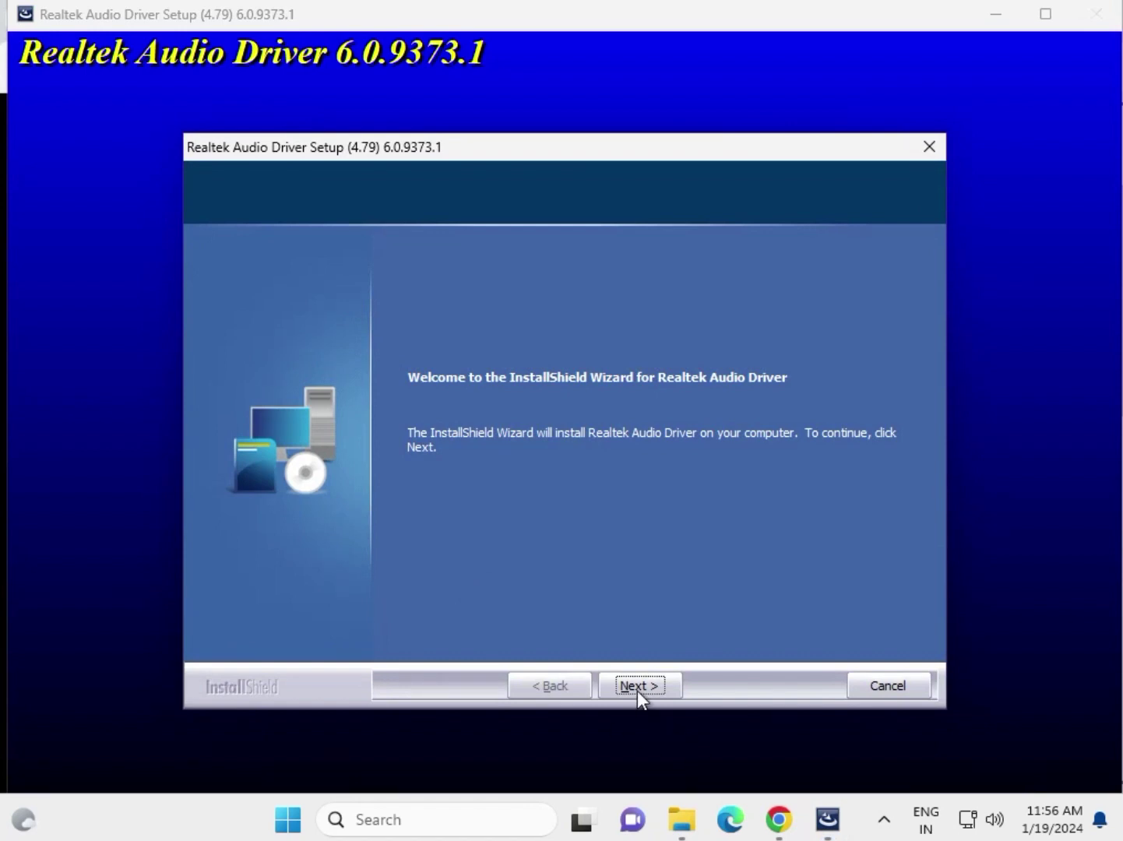
pyautogui.click(637, 686)
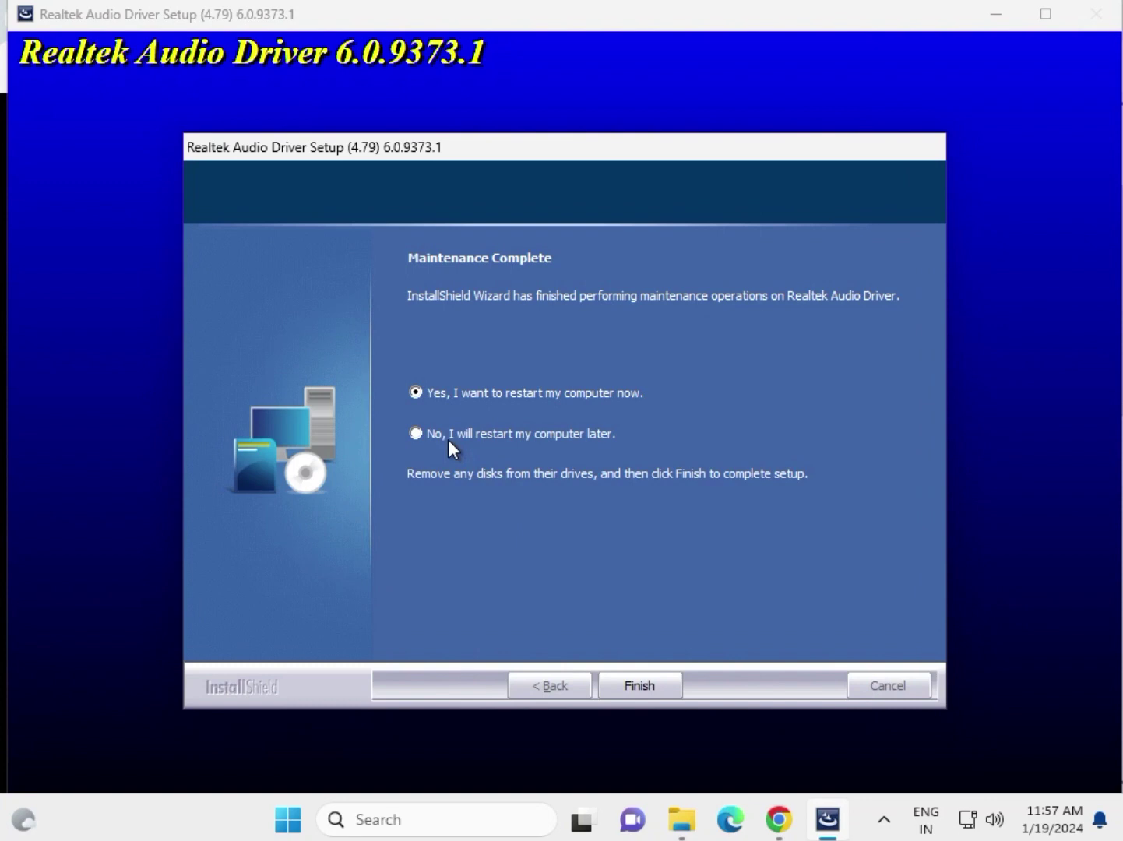
pyautogui.click(449, 439)
# Step: Finish the Realtek audio setup, close File Explorer, and expand the Chipset driver list
pyautogui.click(627, 682)
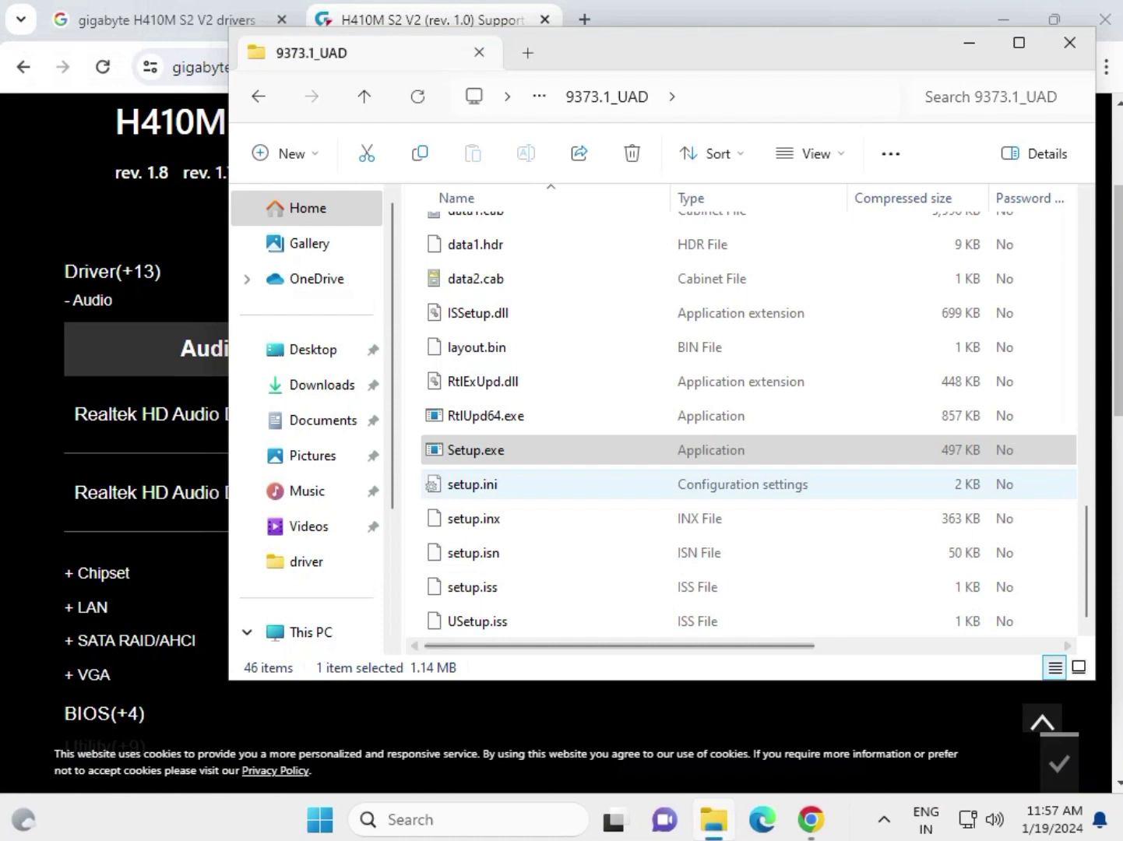
pyautogui.click(1071, 48)
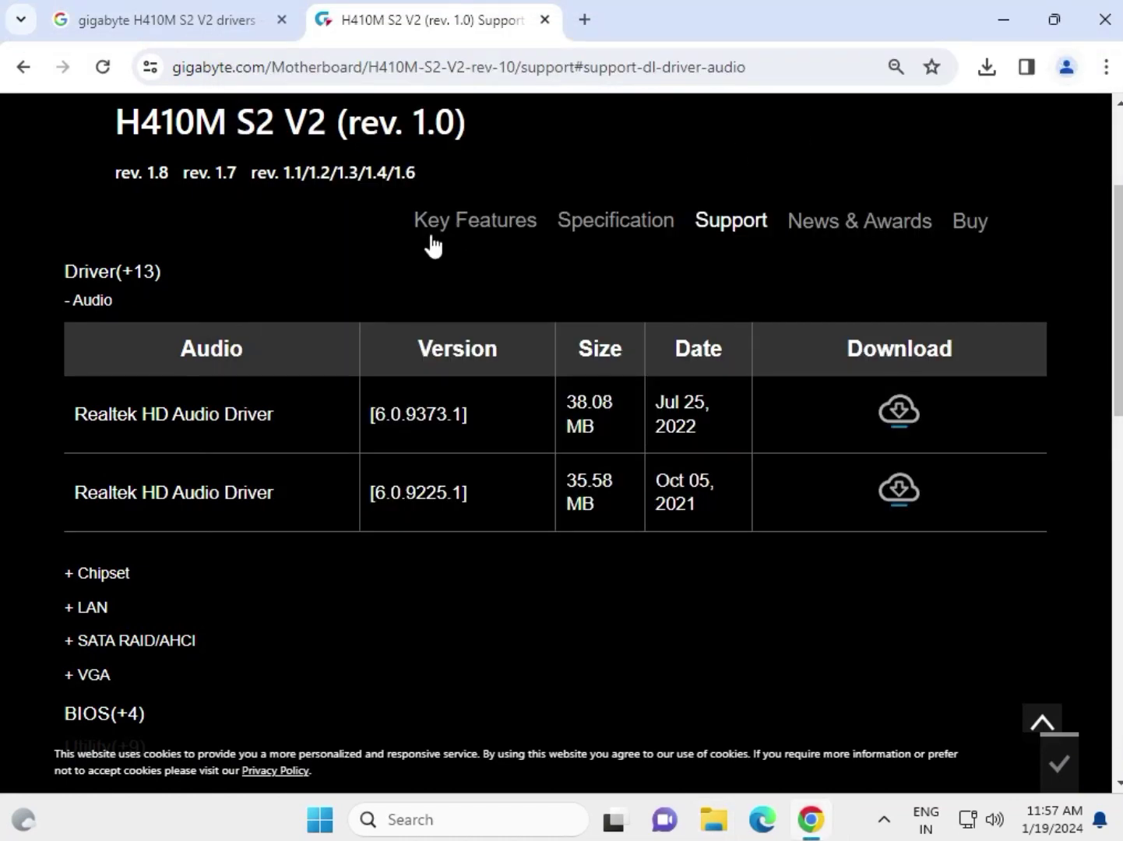
pyautogui.click(110, 577)
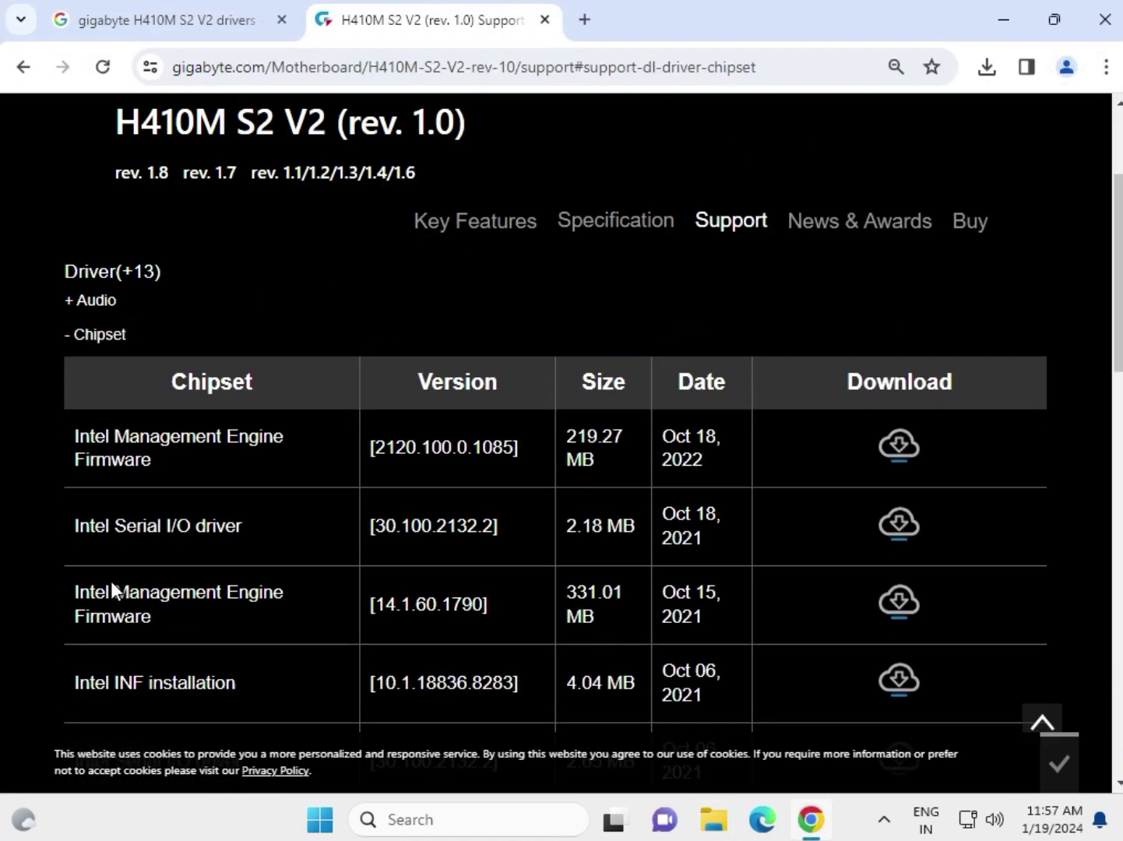
# Step: Look over the Chipset list, highlighting the Intel Management Engine Firmware and Serial I/O entries
pyautogui.moveTo(75, 436); pyautogui.dragTo(166, 463)
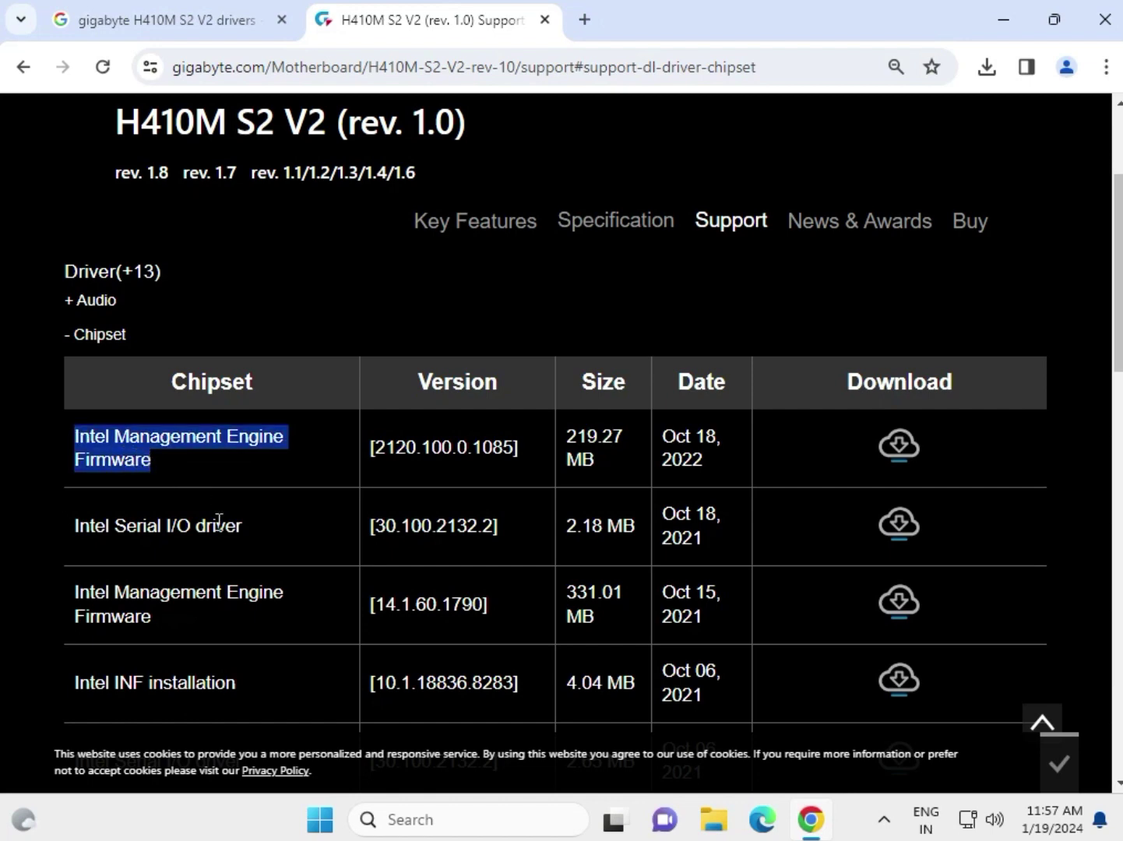
pyautogui.scroll(-2, 221, 553)
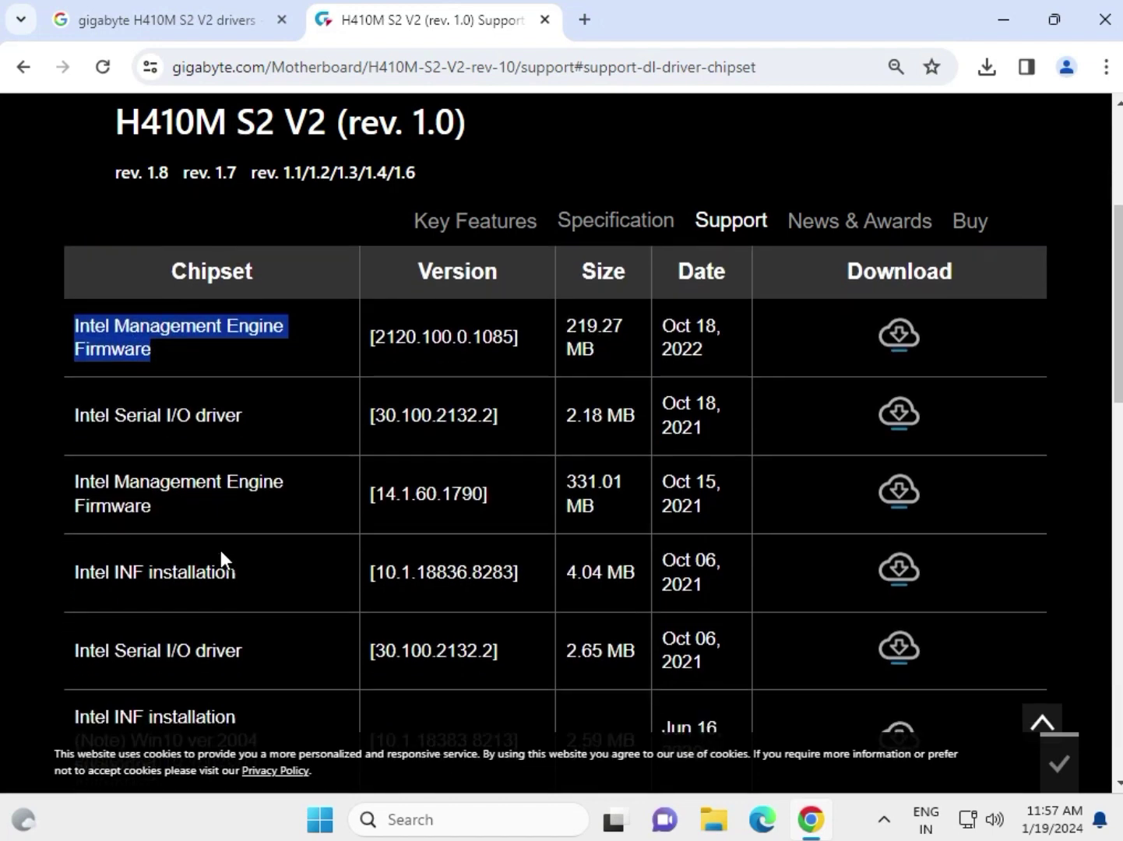
pyautogui.scroll(-2, 220, 549)
pyautogui.scroll(2, 220, 553)
pyautogui.scroll(2, 222, 550)
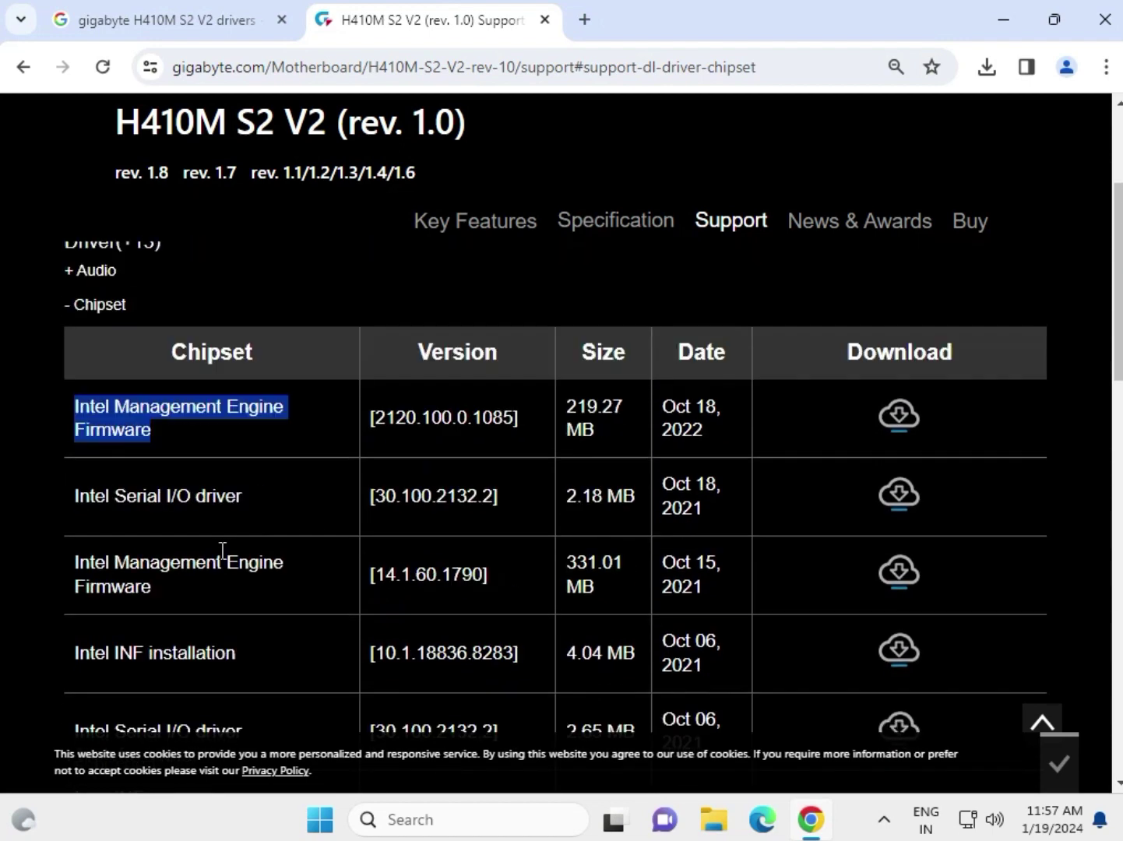
pyautogui.scroll(2, 222, 550)
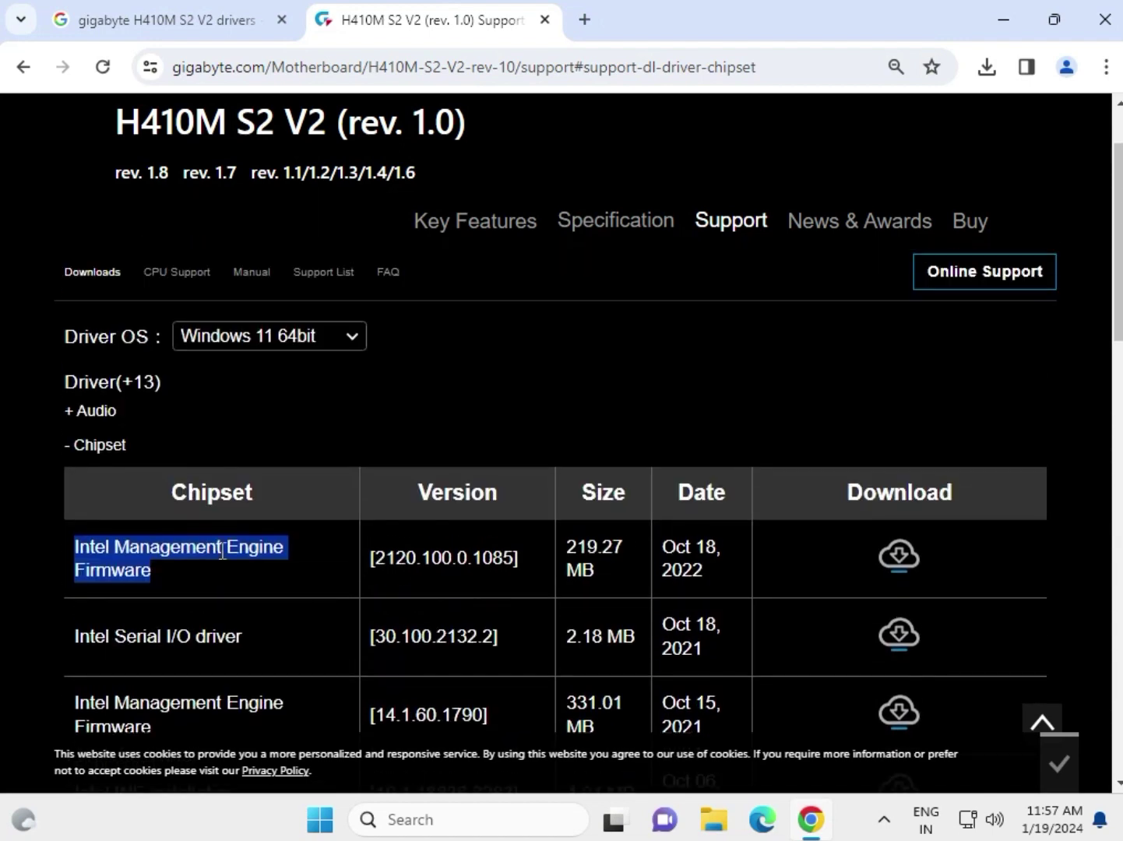
pyautogui.scroll(-1, 222, 550)
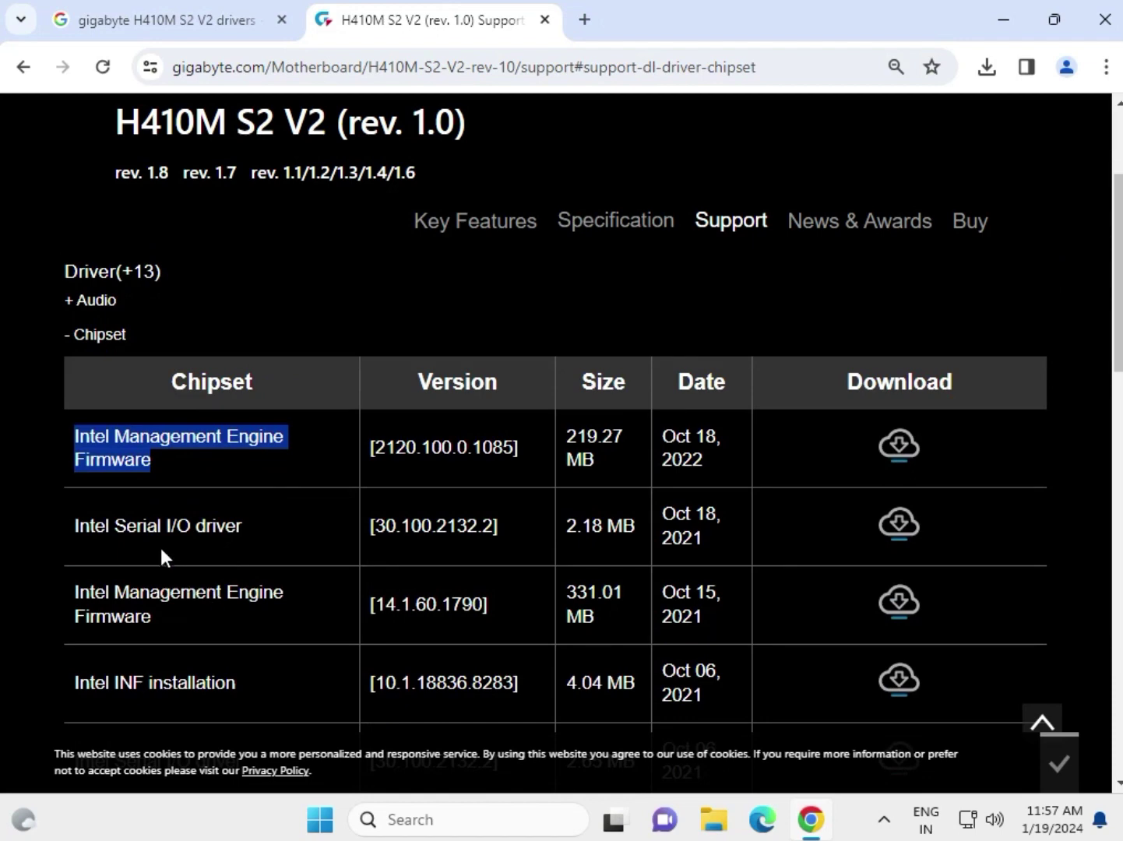
pyautogui.moveTo(148, 526); pyautogui.dragTo(175, 529)
pyautogui.click(218, 534)
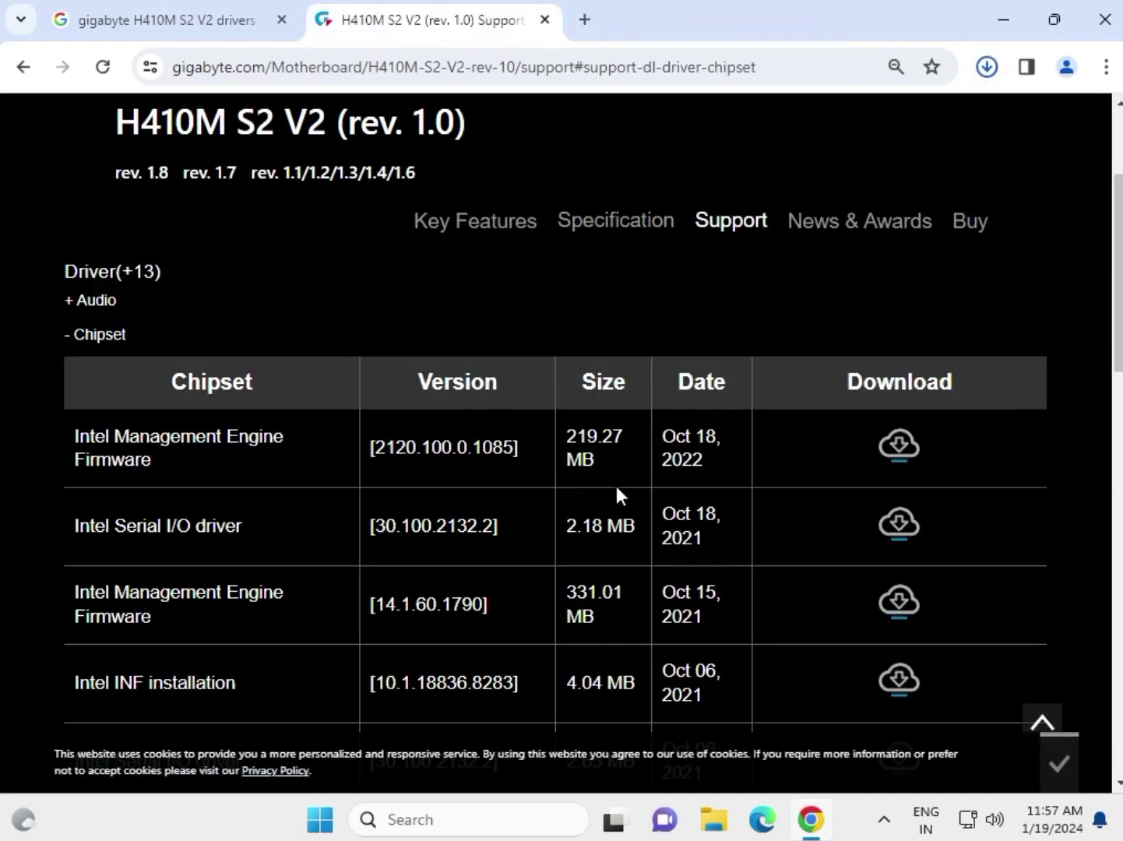
pyautogui.moveTo(51, 434); pyautogui.dragTo(152, 462)
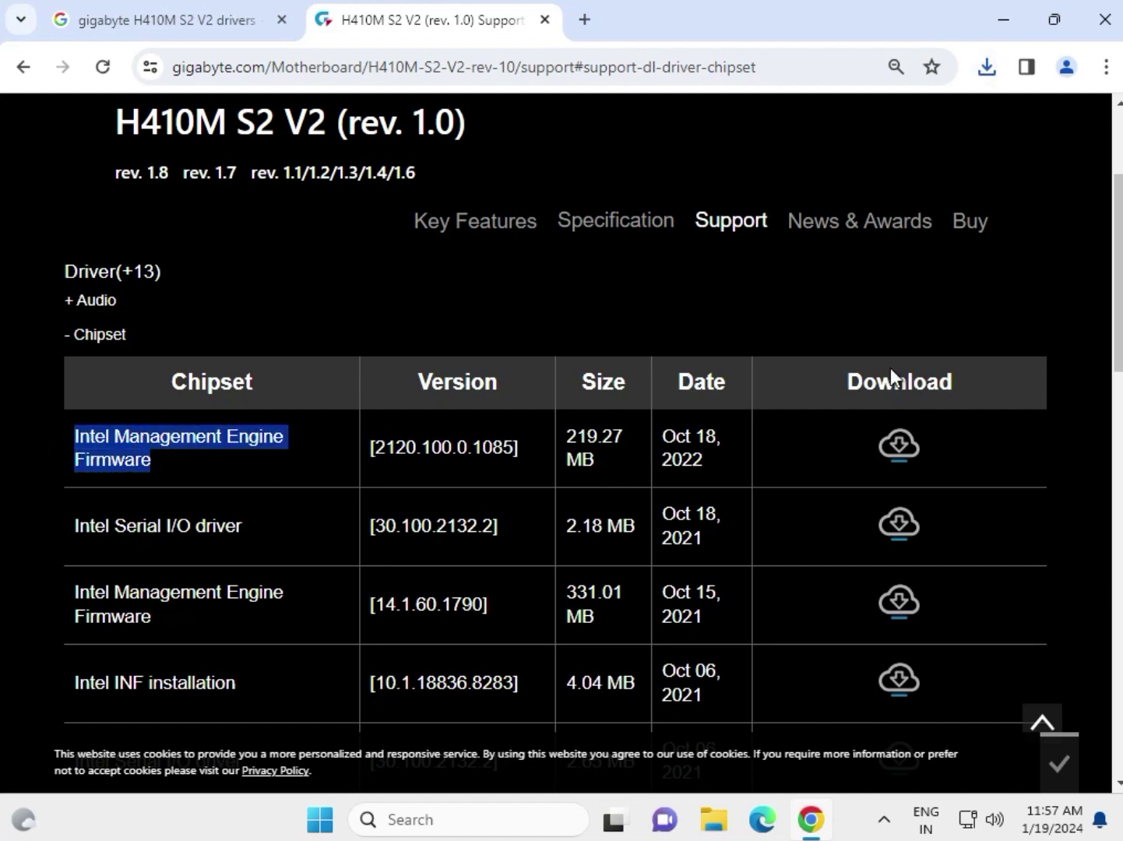
pyautogui.click(995, 64)
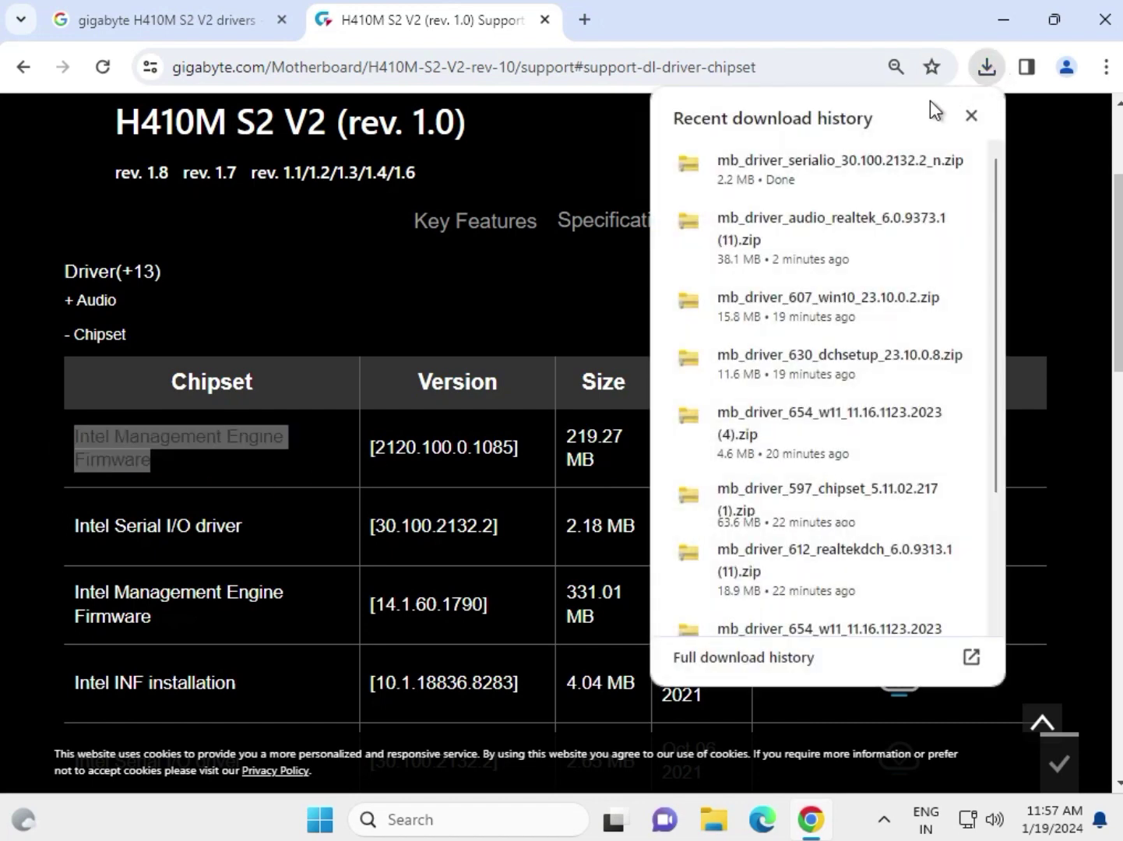
pyautogui.click(837, 155)
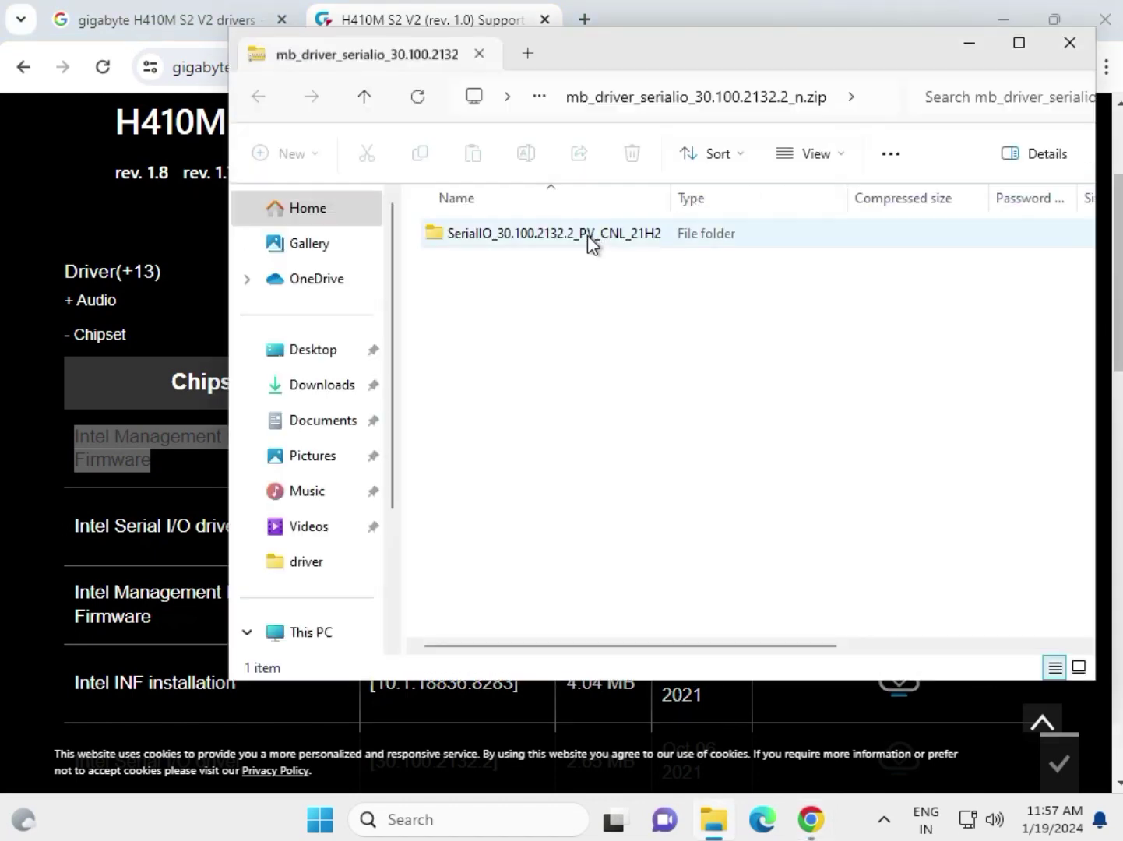
pyautogui.doubleClick(589, 236)
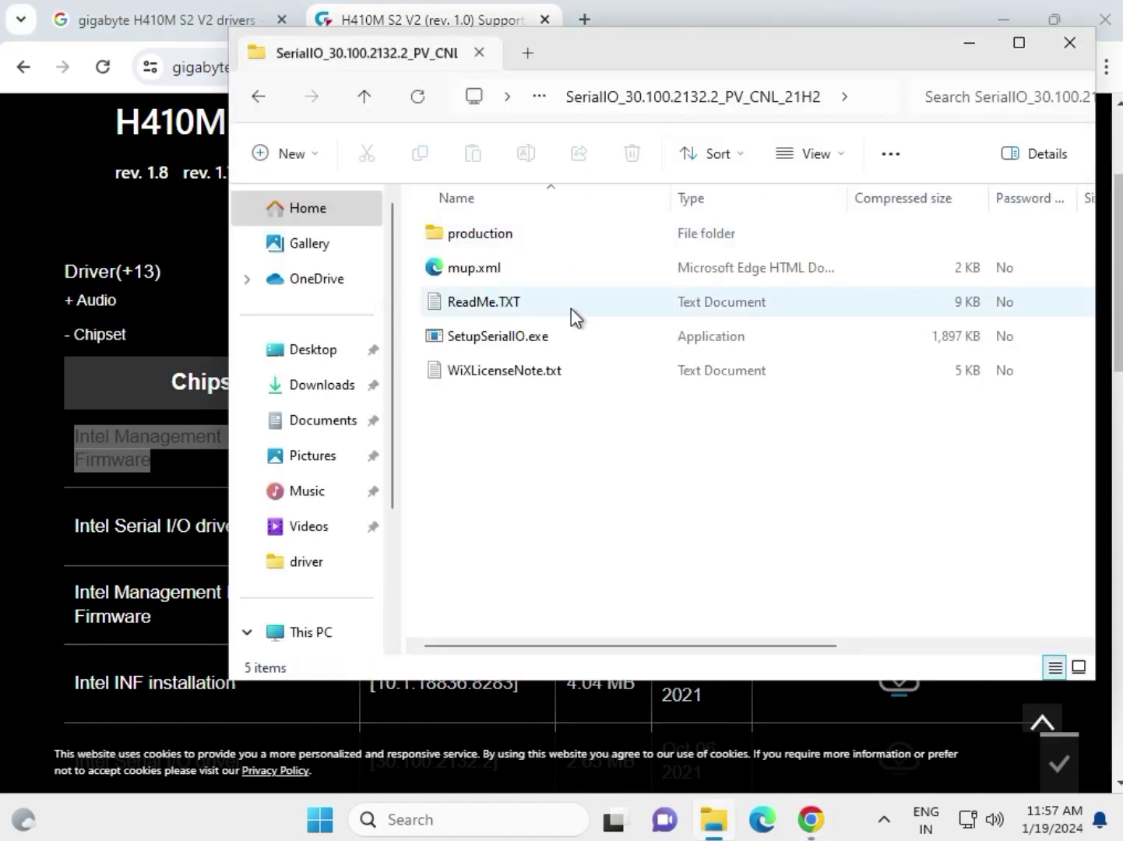
pyautogui.doubleClick(571, 335)
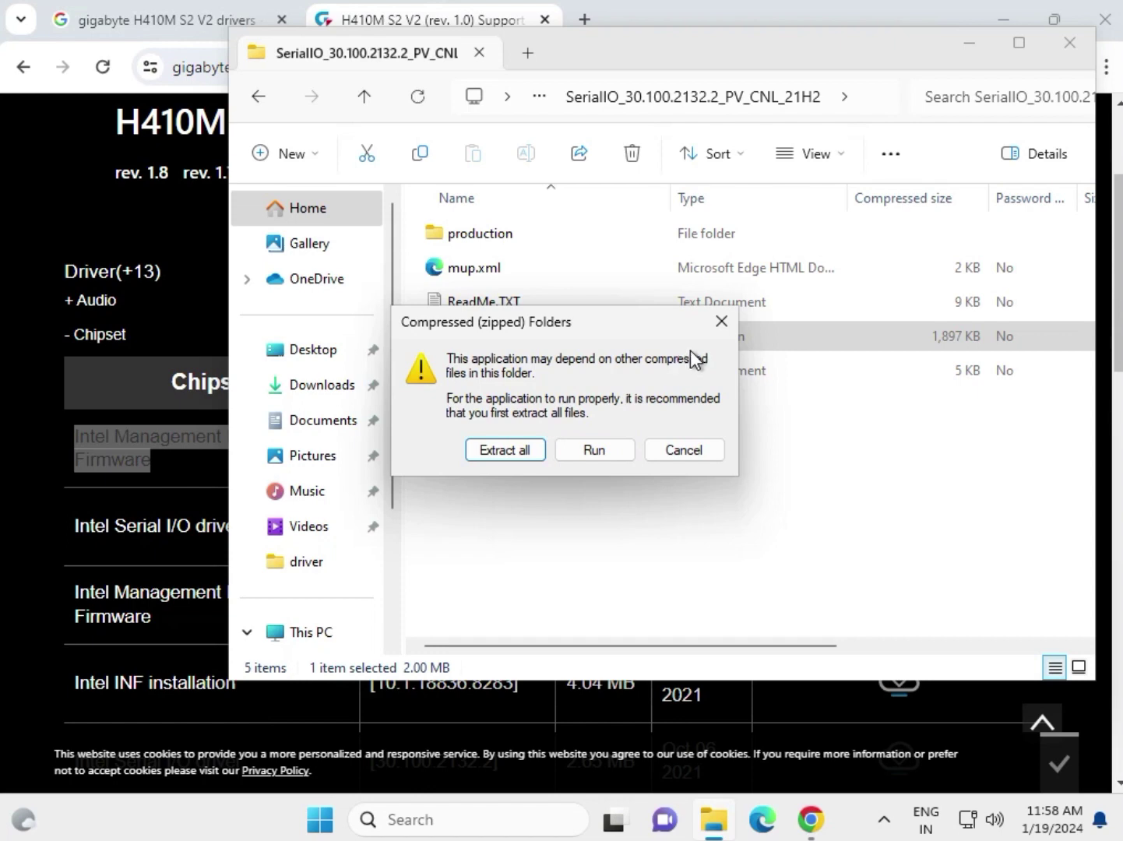
pyautogui.click(195, 662)
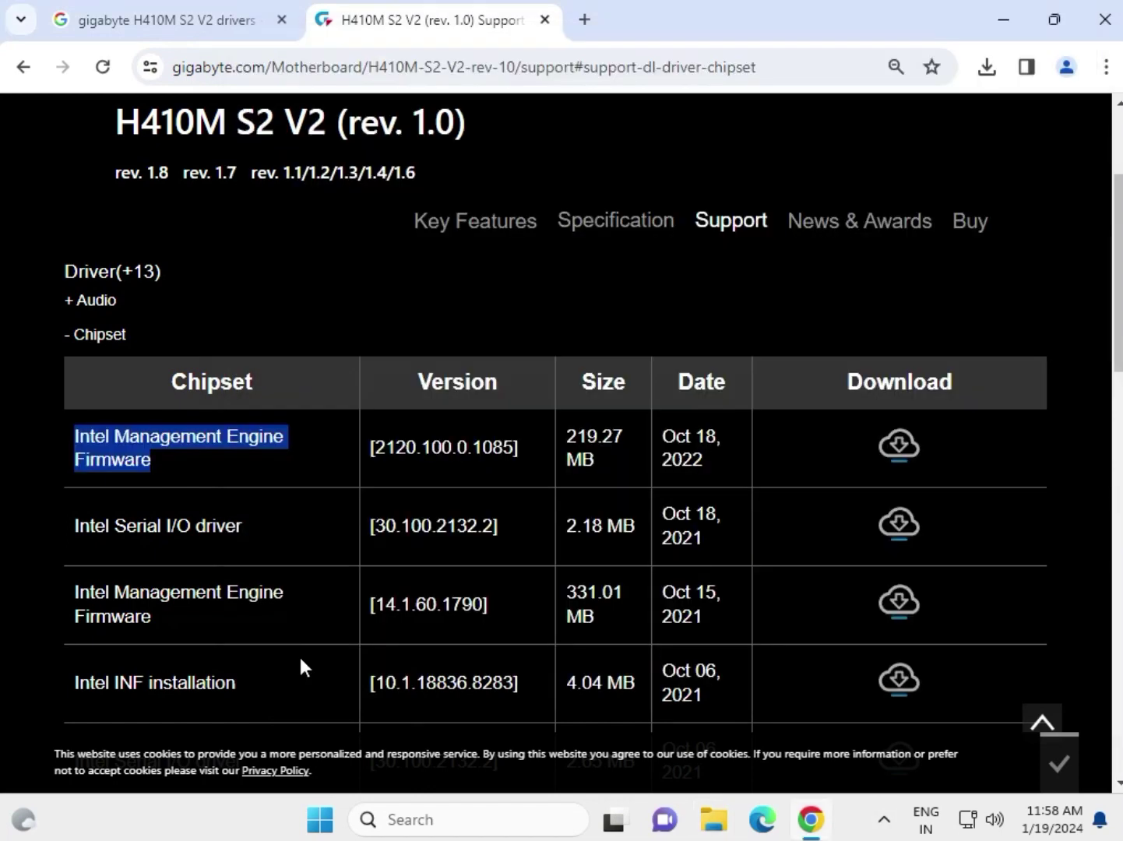
pyautogui.tripleClick(580, 450)
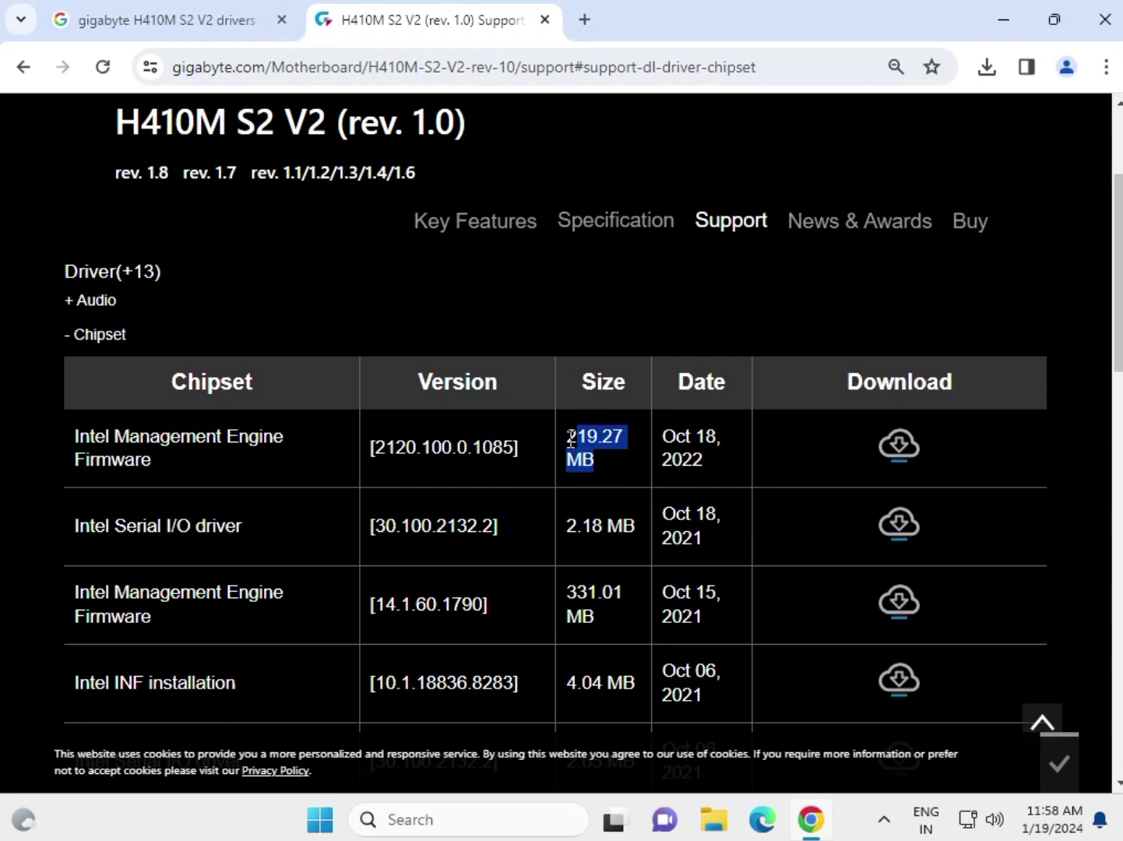
# Step: Expand the LAN section and download the Intel LAN Driver 26.2 zip
pyautogui.moveTo(492, 450); pyautogui.dragTo(430, 450)
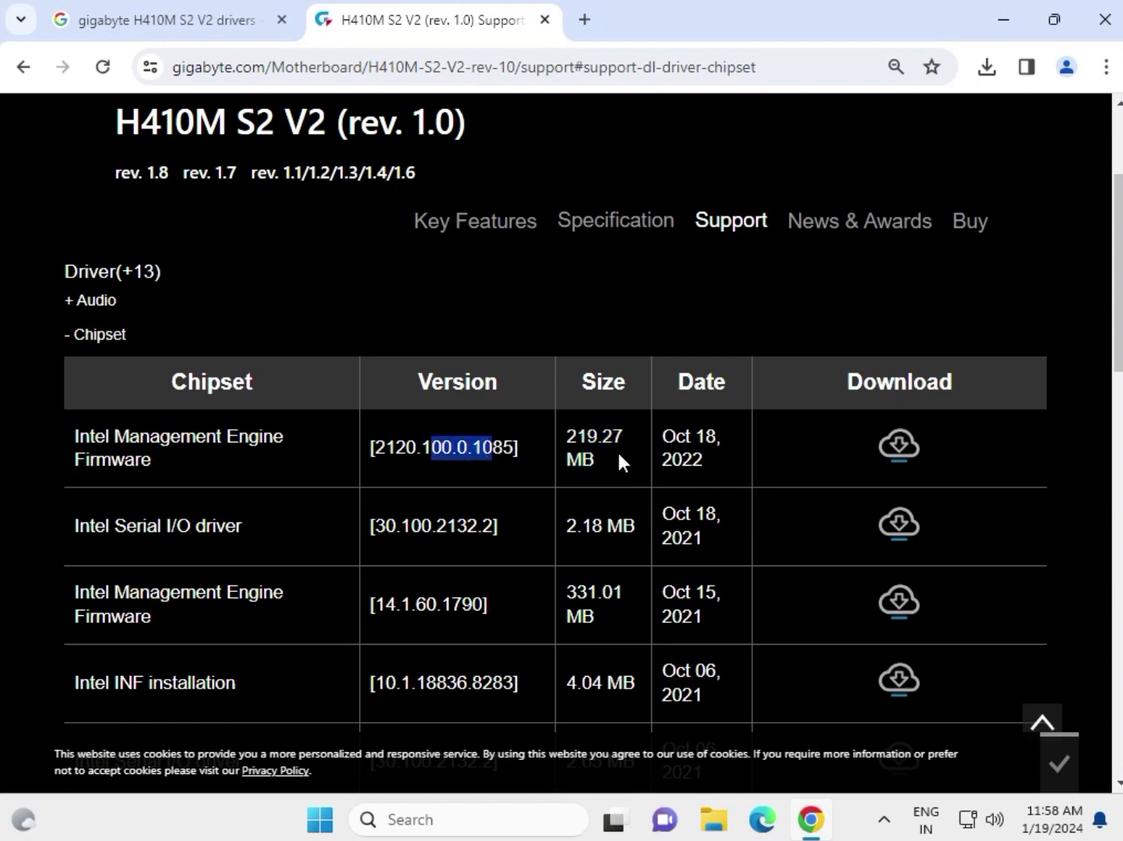
pyautogui.moveTo(655, 436); pyautogui.dragTo(708, 459)
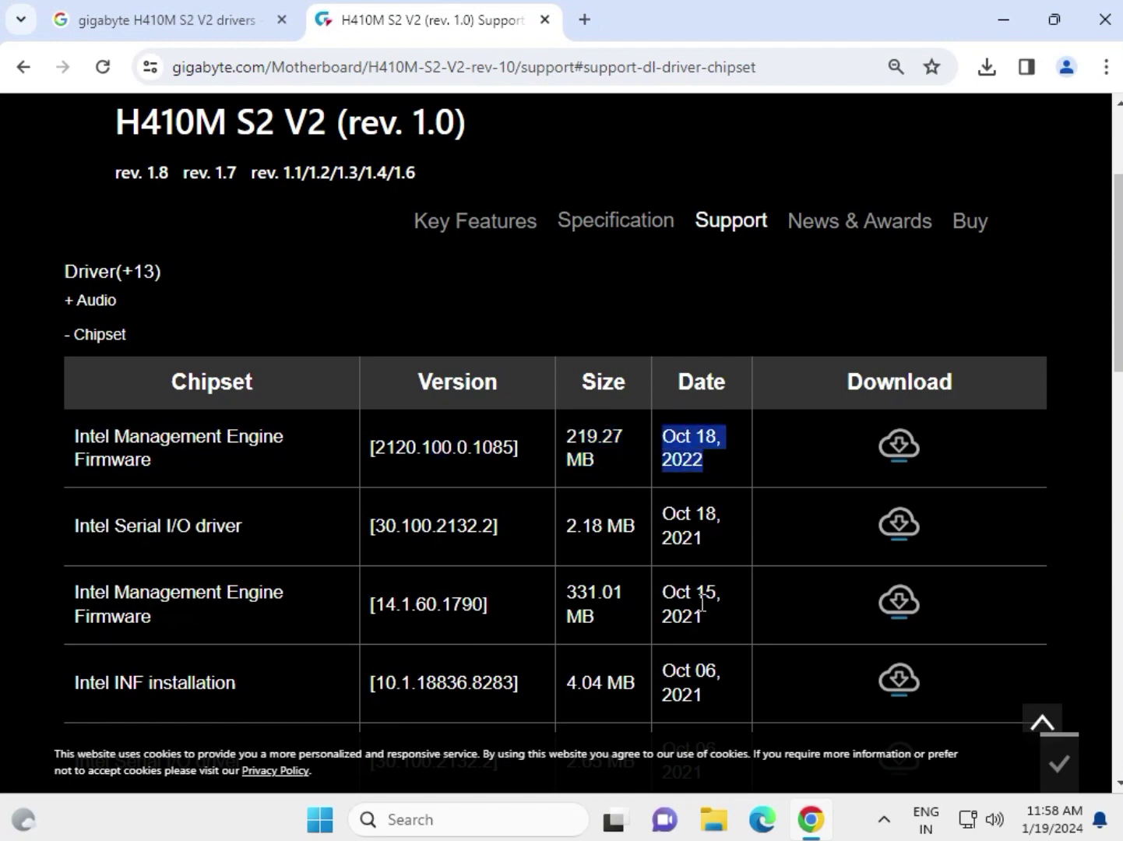
pyautogui.scroll(-4, 643, 623)
pyautogui.scroll(-1, 641, 637)
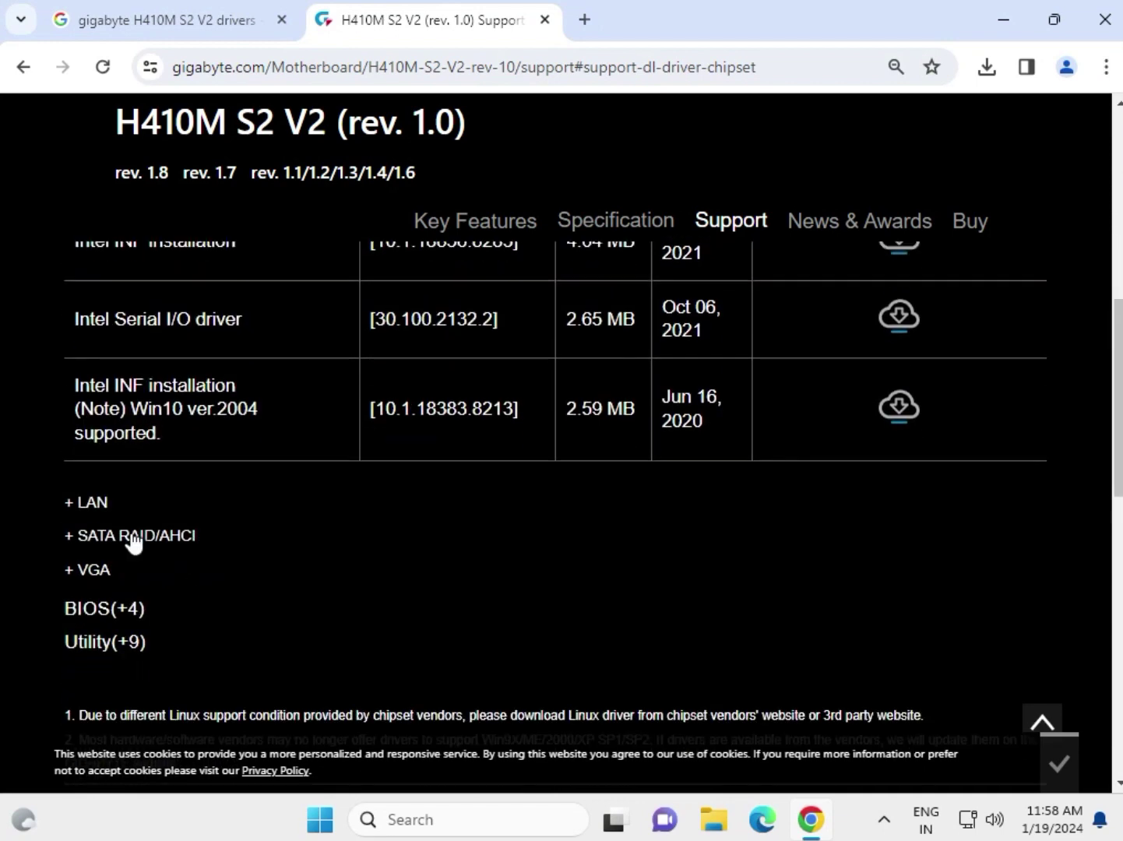
pyautogui.click(79, 490)
pyautogui.scroll(4, 76, 511)
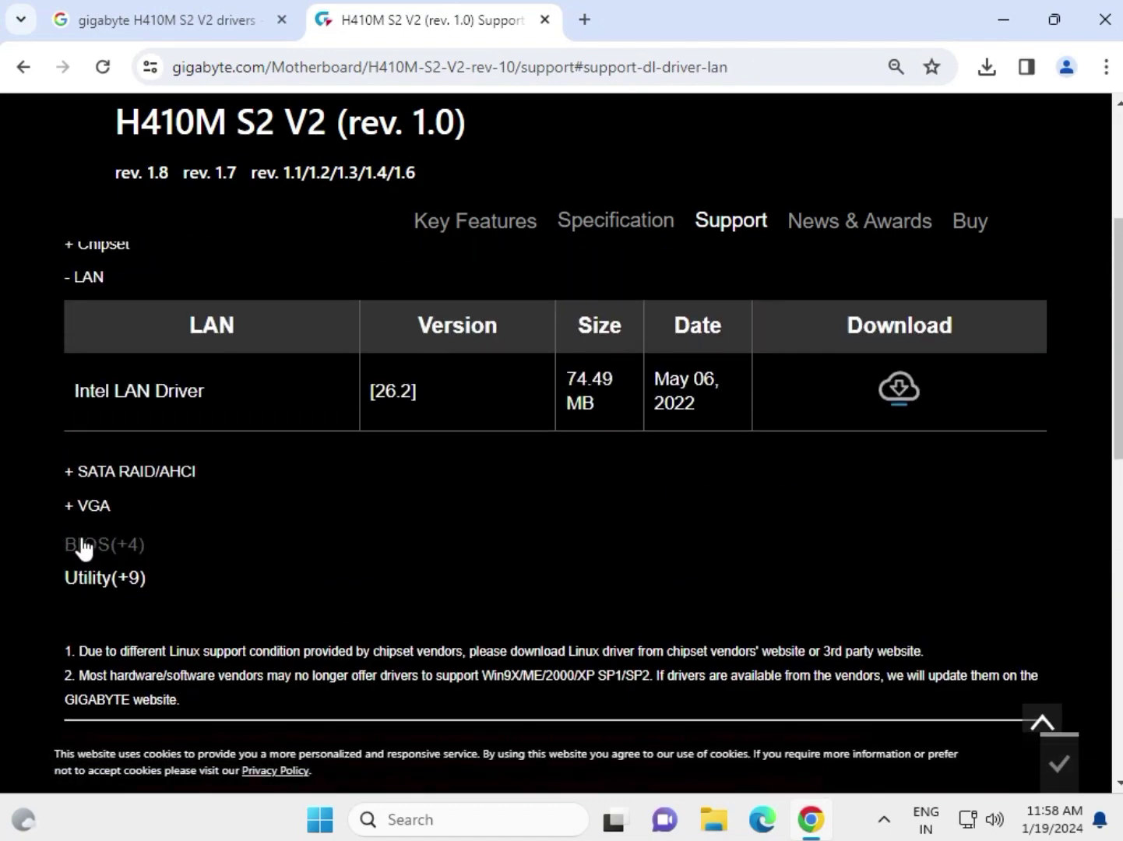
pyautogui.scroll(3, 82, 549)
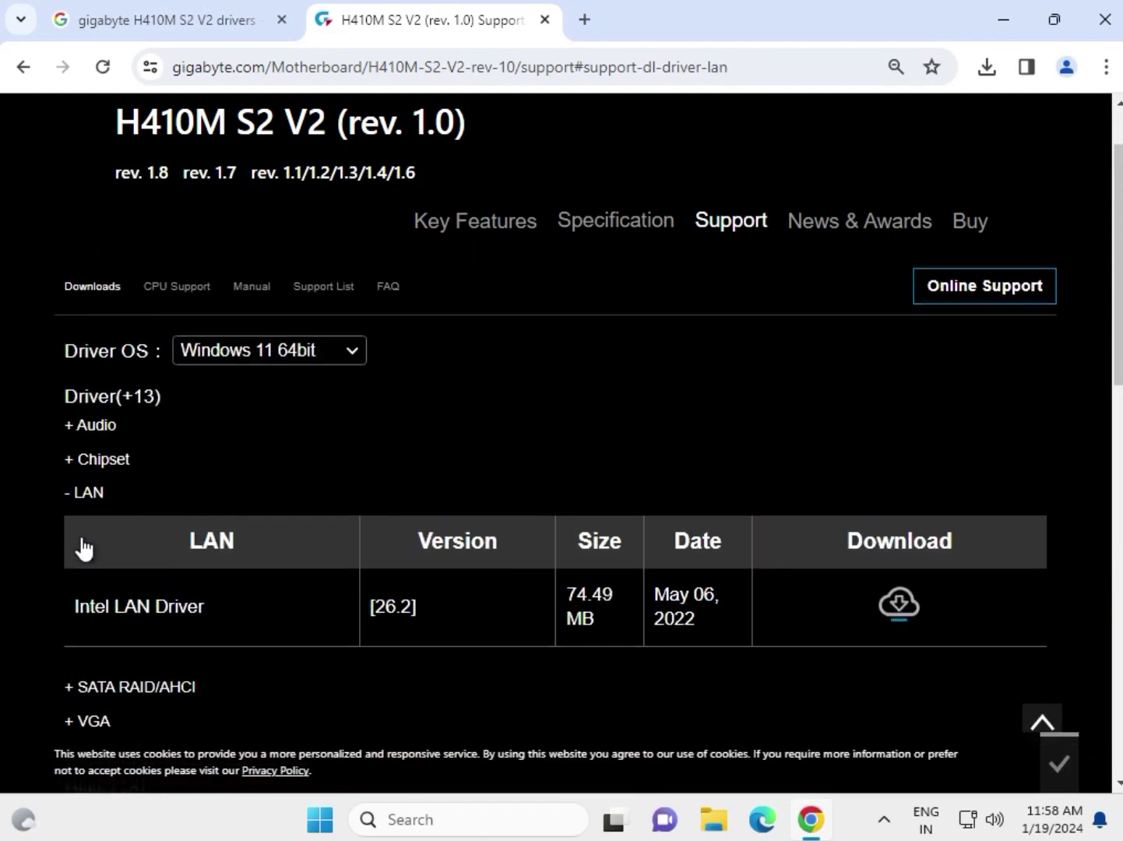
pyautogui.click(897, 610)
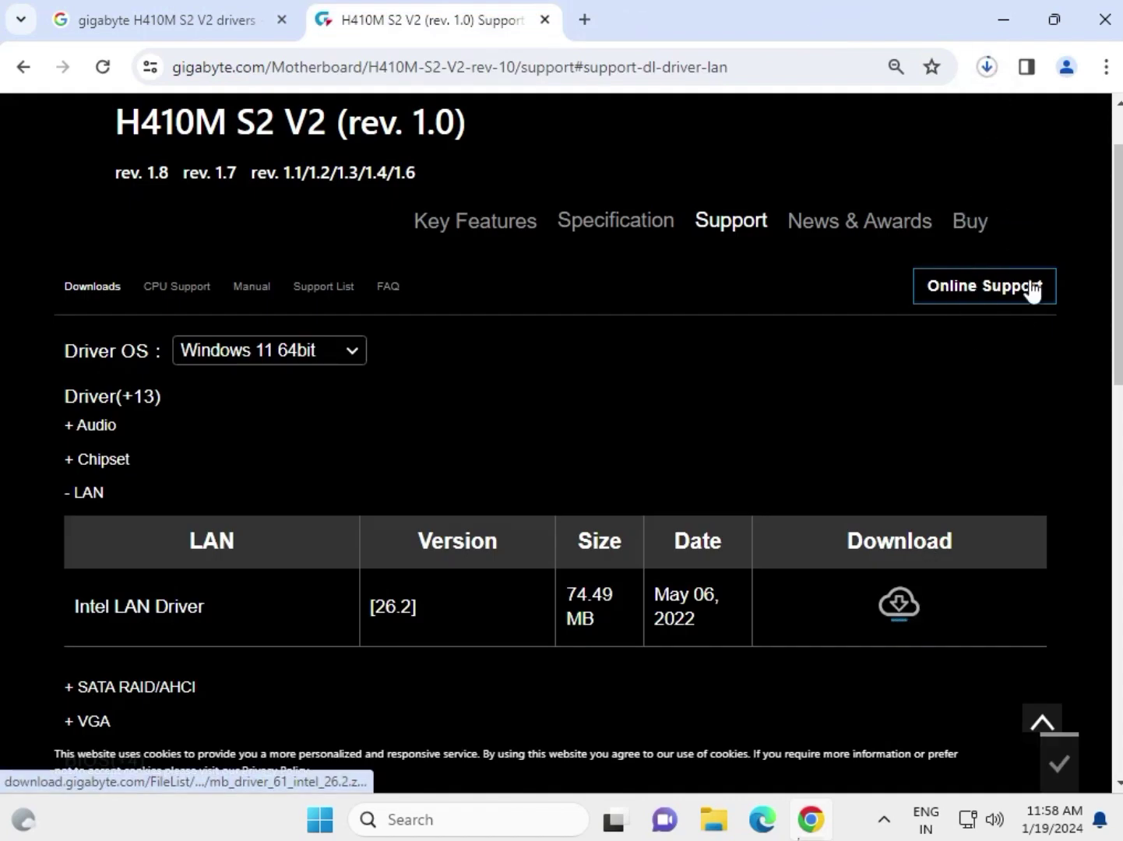
pyautogui.scroll(-1, 344, 420)
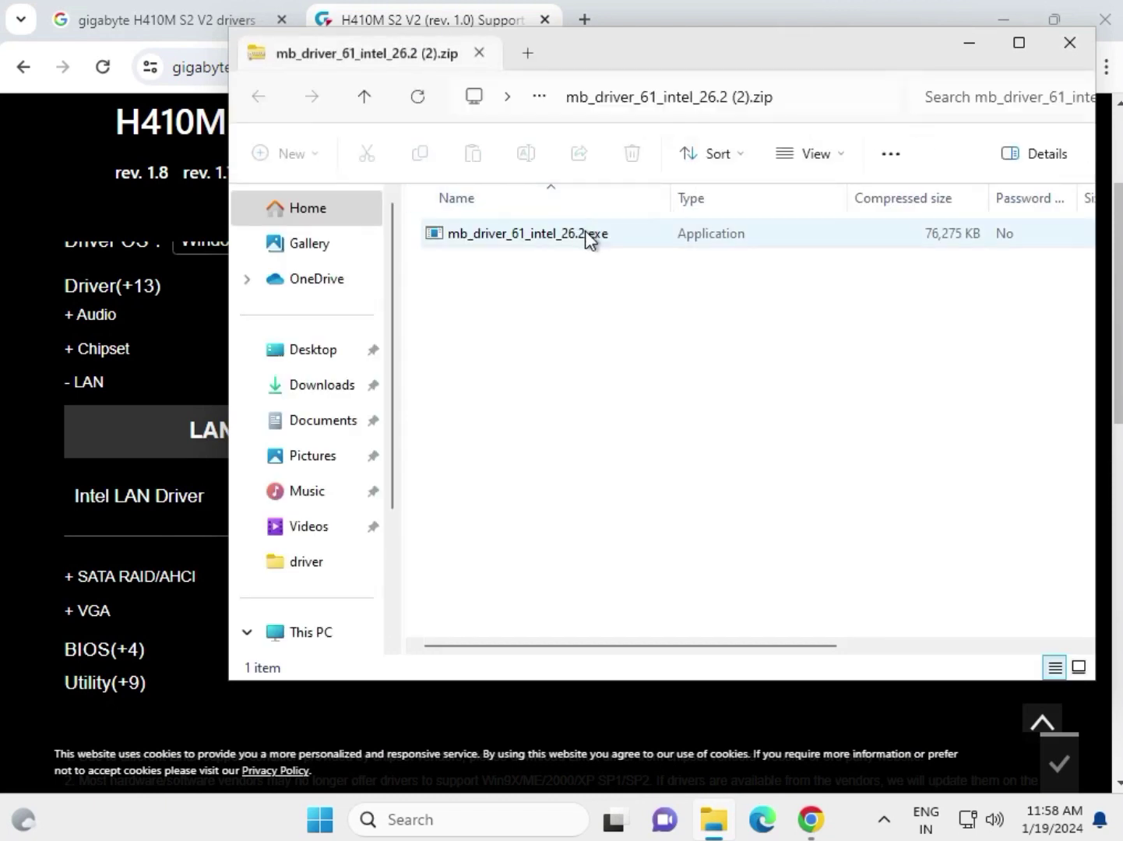
# Step: Launch mb_driver_61_intel_26.2.exe from the archive and approve the UAC prompt
pyautogui.click(586, 232)
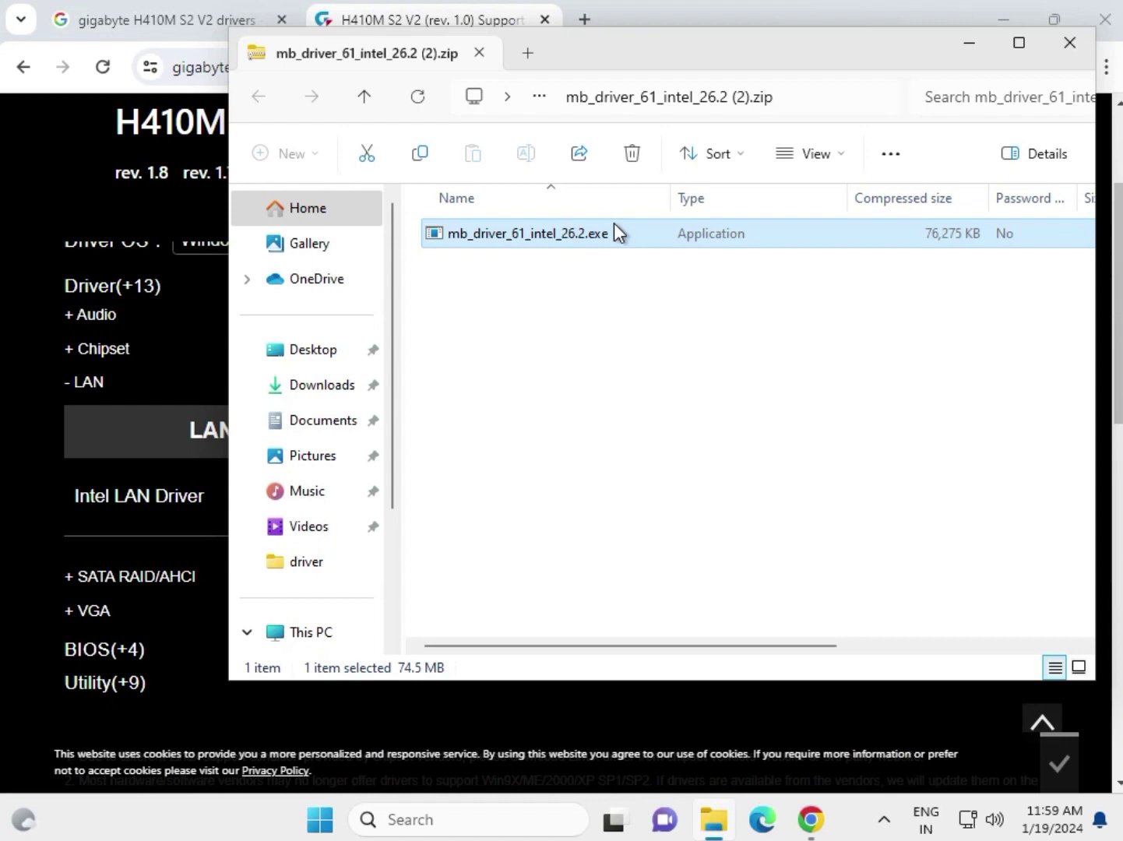
pyautogui.doubleClick(613, 233)
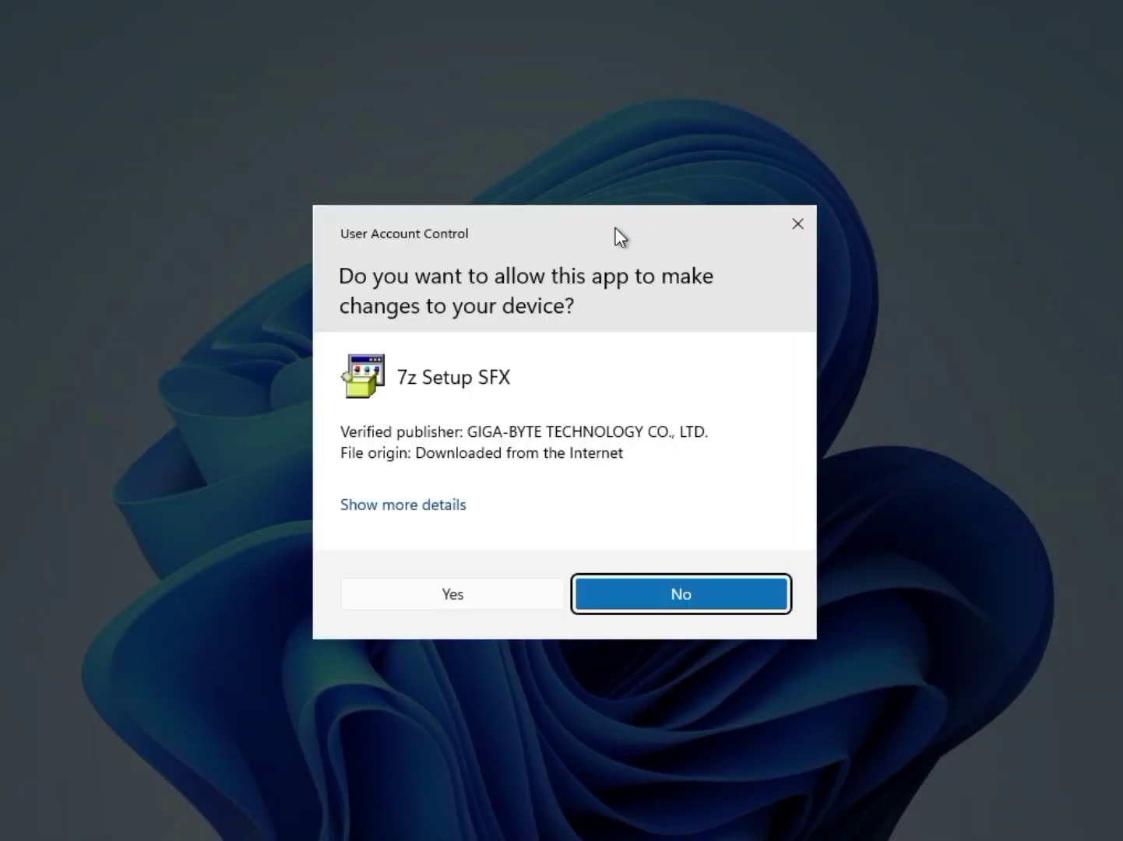
pyautogui.click(499, 597)
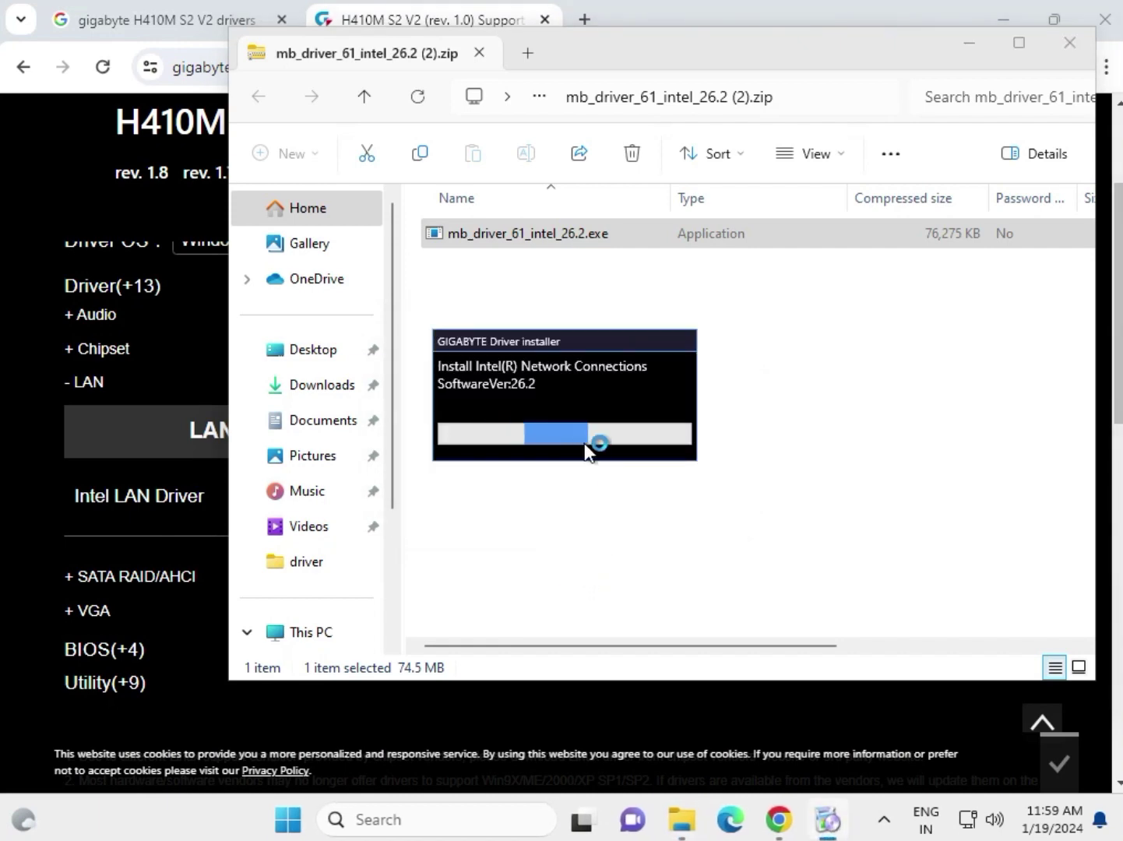
# Step: Expand SATA RAID/AHCI and VGA, then check the 241.38 MB Intel Graphics Driver download
pyautogui.click(619, 715)
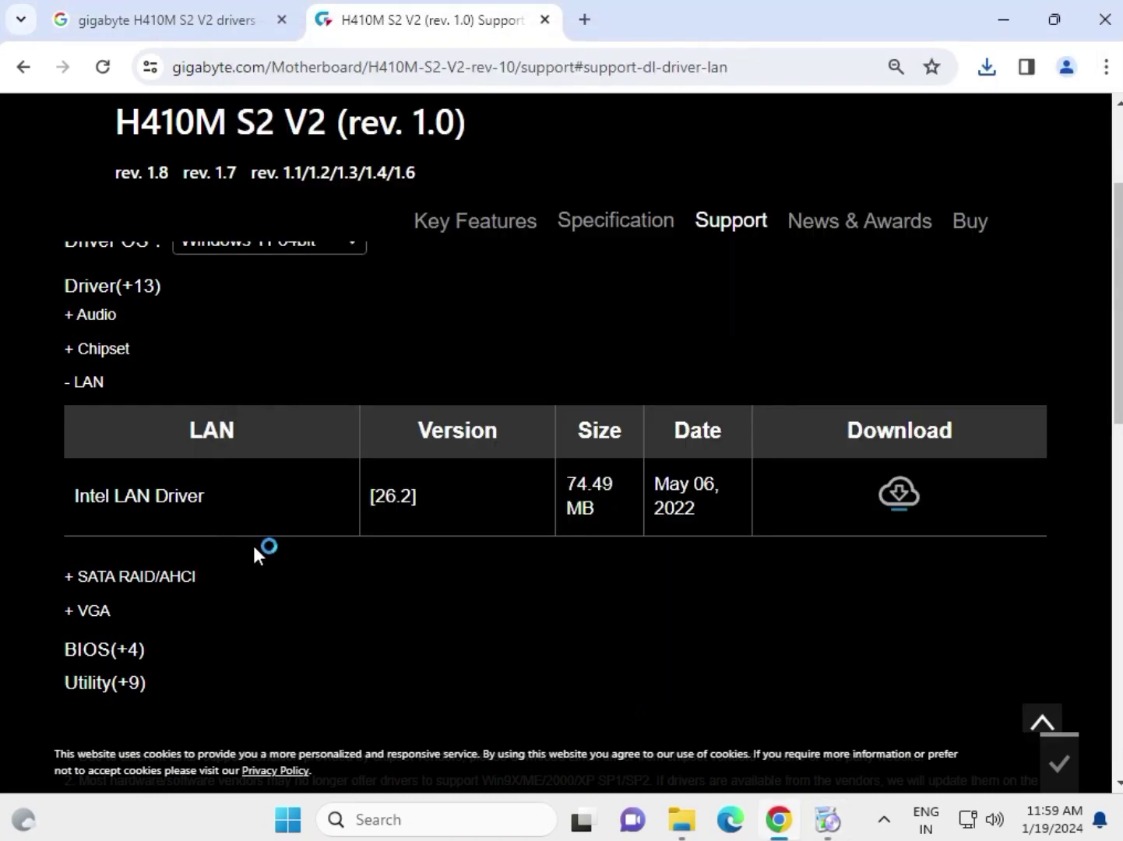
pyautogui.click(158, 580)
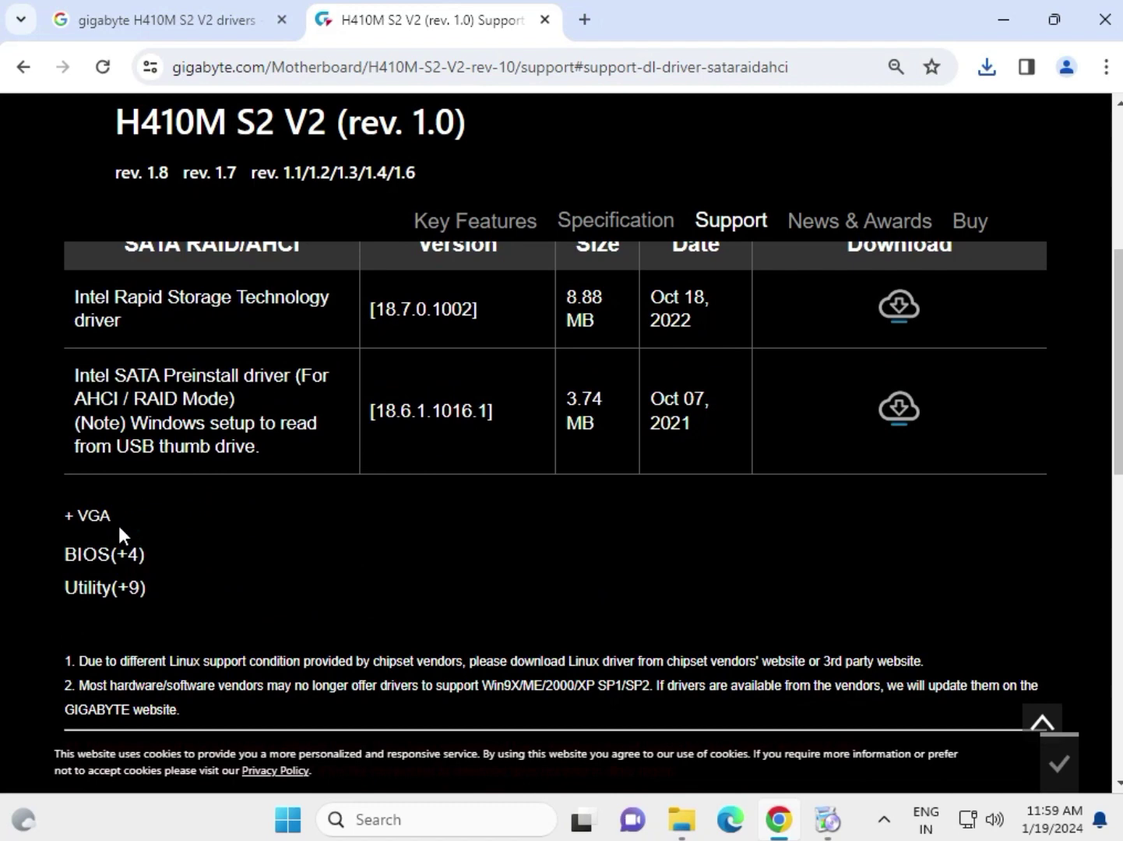
pyautogui.click(119, 522)
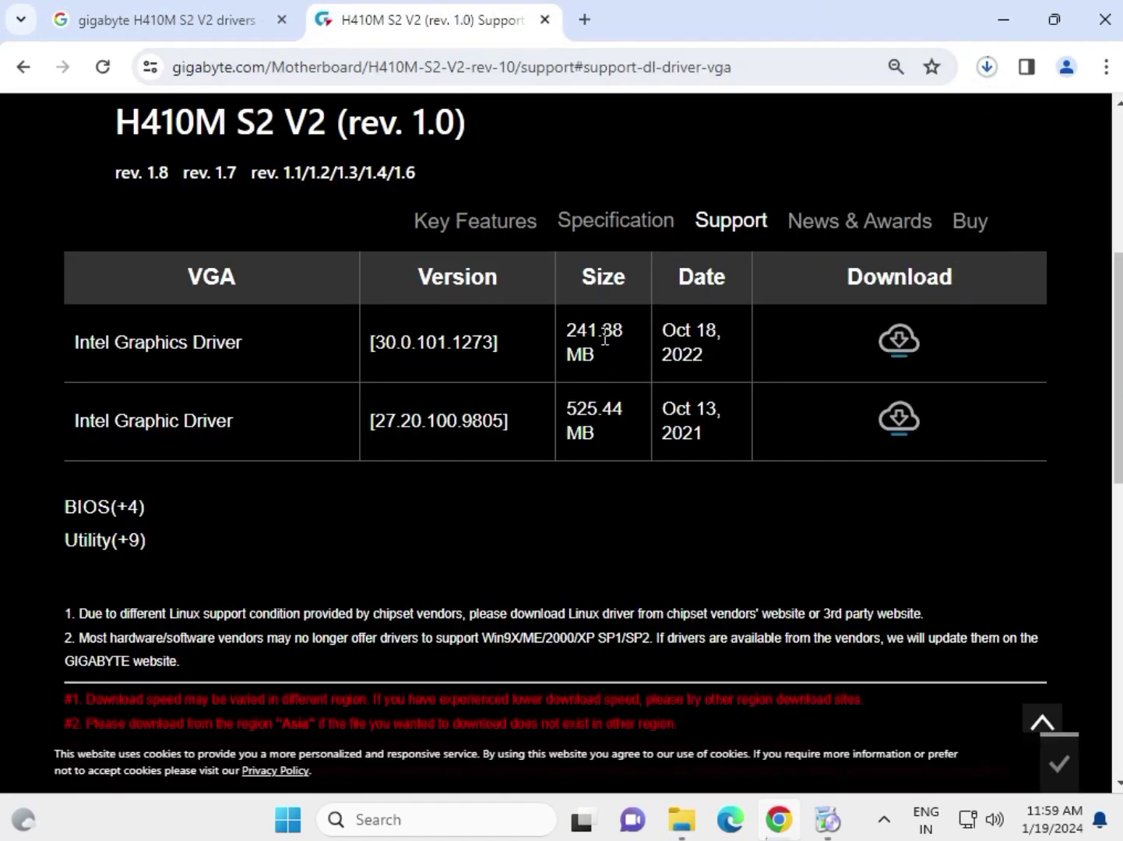
pyautogui.moveTo(568, 326)
pyautogui.mouseDown()
pyautogui.moveTo(627, 319)
pyautogui.moveTo(623, 355)
pyautogui.mouseUp()
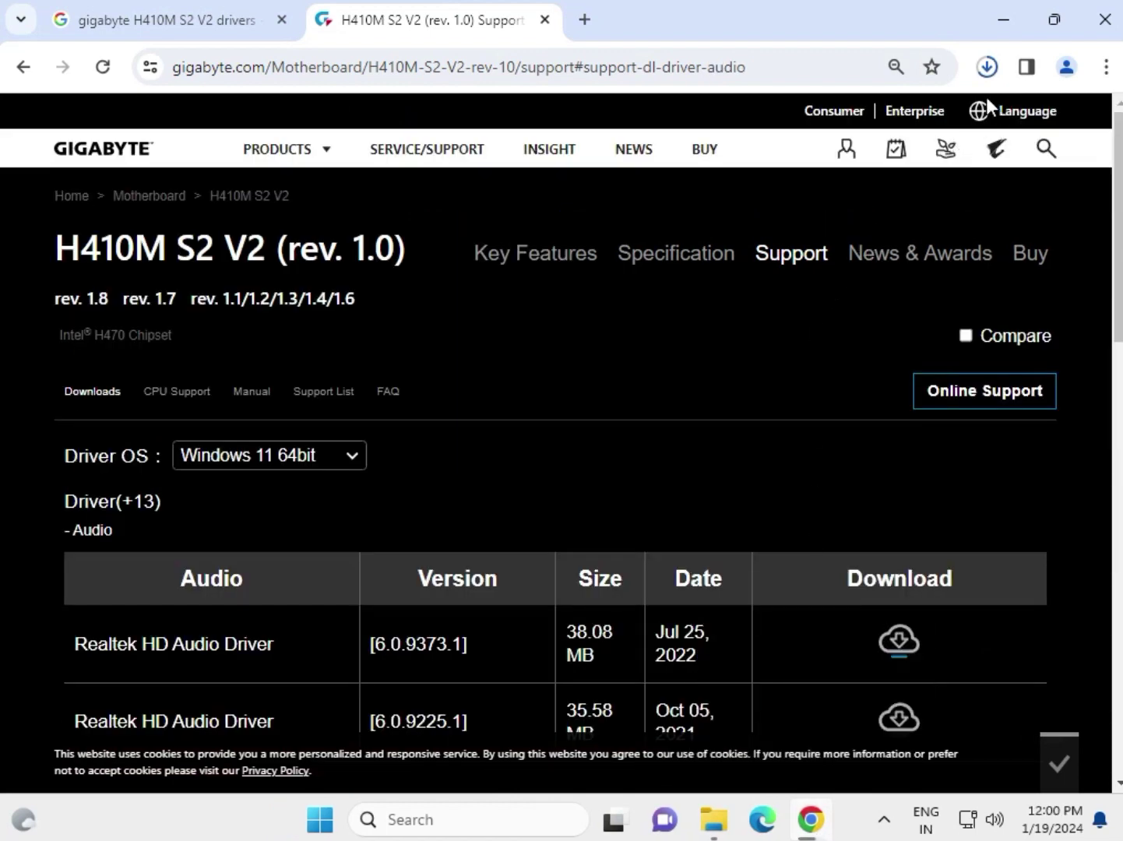
pyautogui.click(988, 67)
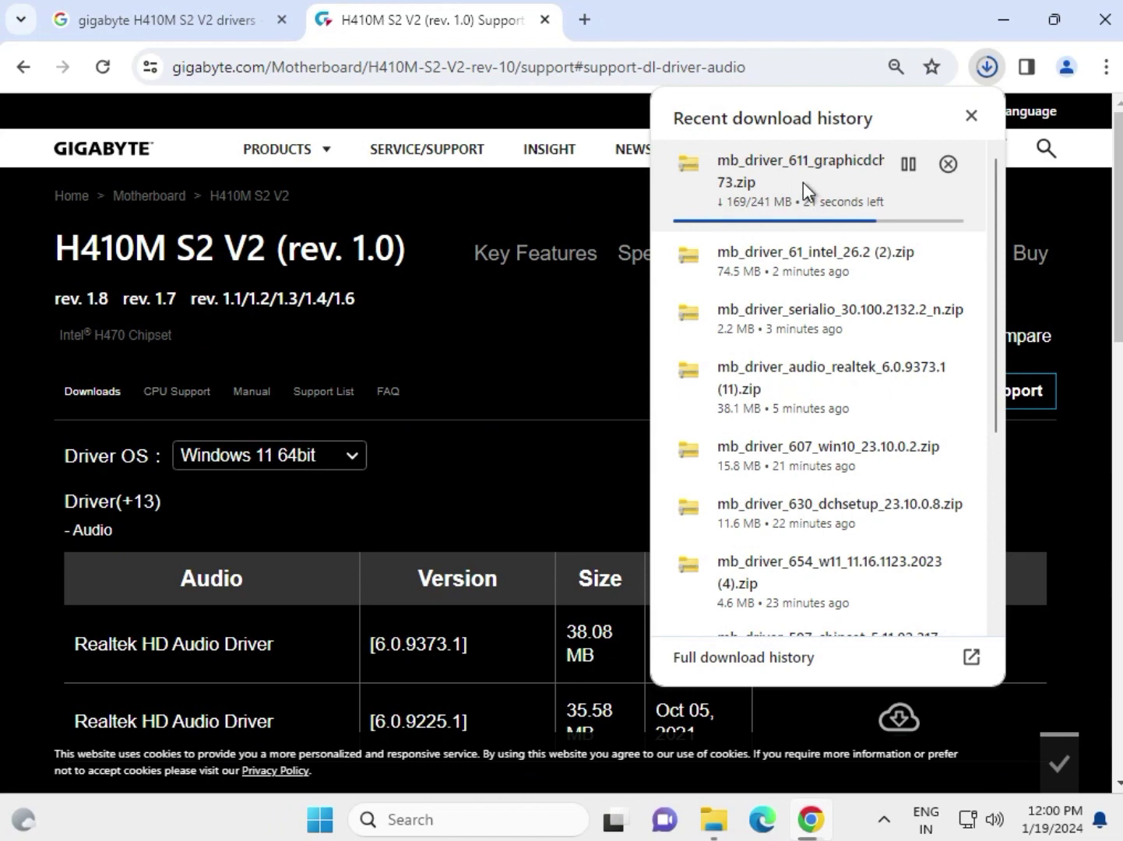
pyautogui.click(532, 360)
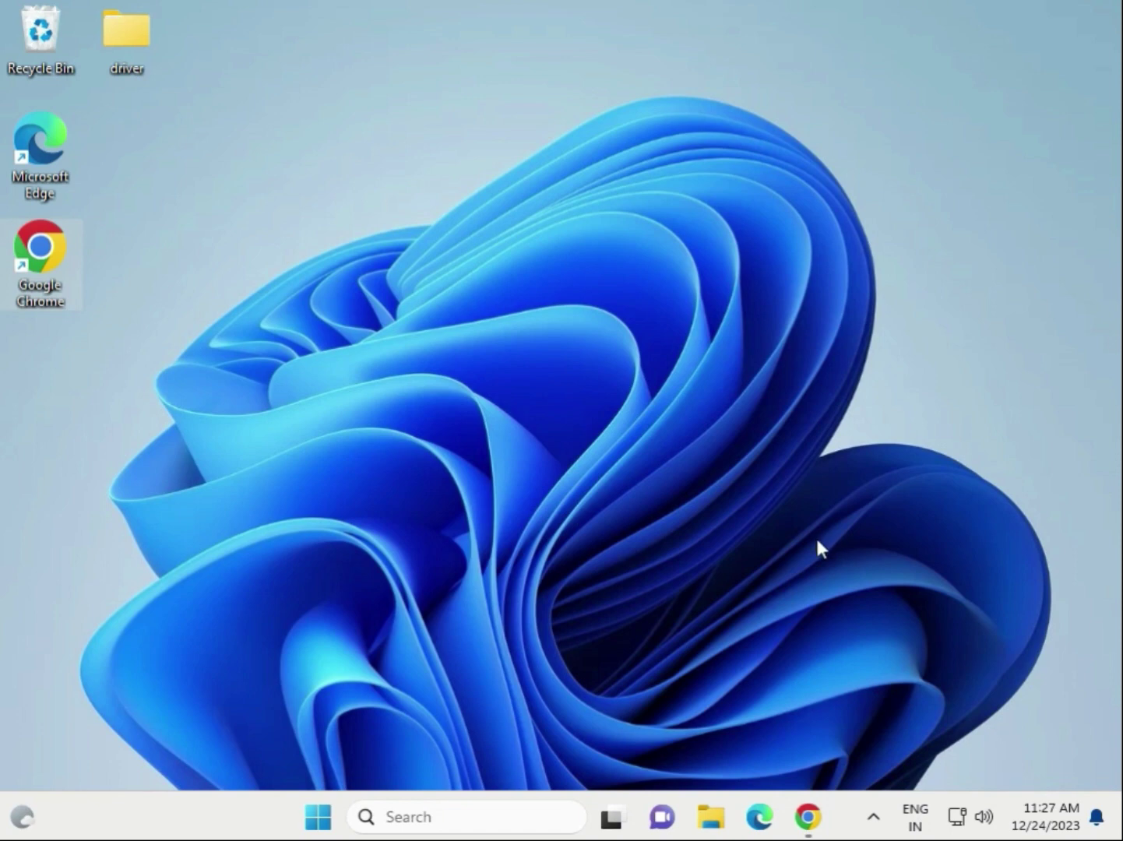
# Step: Copy the eight downloaded driver zip files from the Downloads folder
pyautogui.click(711, 818)
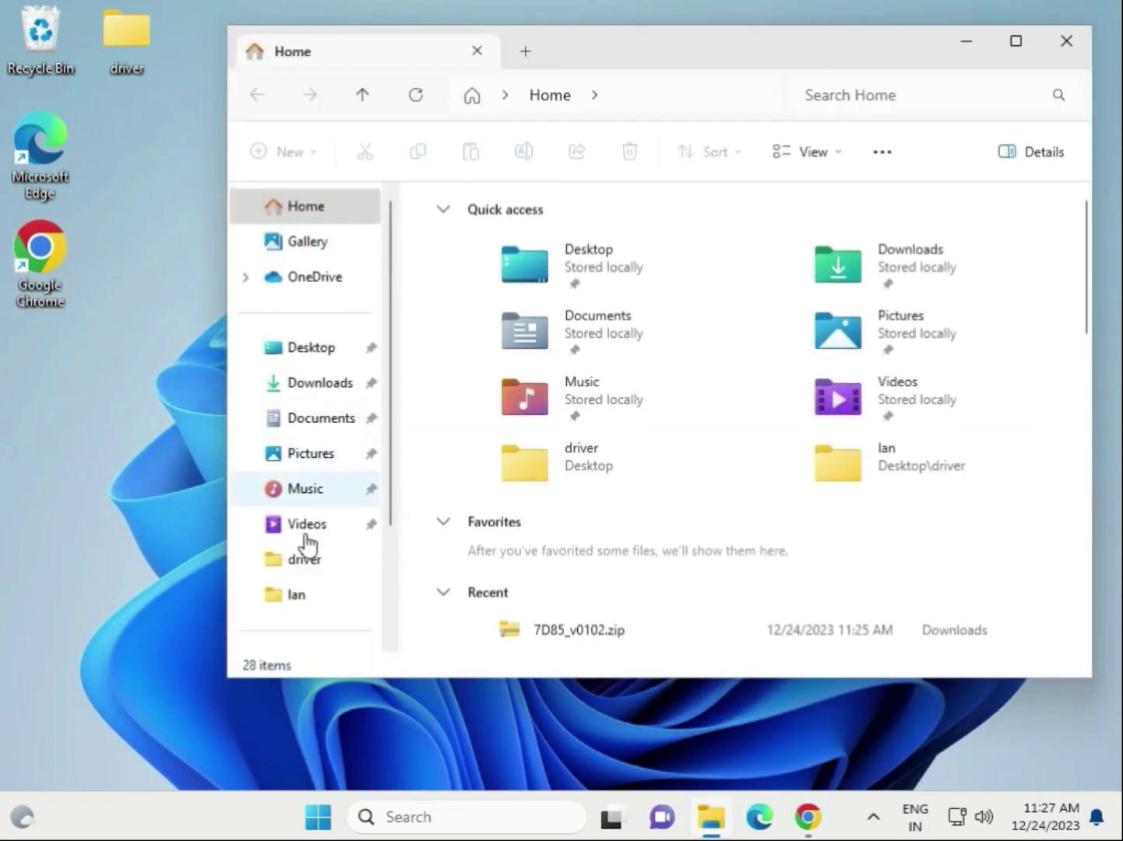
pyautogui.scroll(-3, 308, 560)
pyautogui.scroll(-2, 308, 561)
pyautogui.click(327, 492)
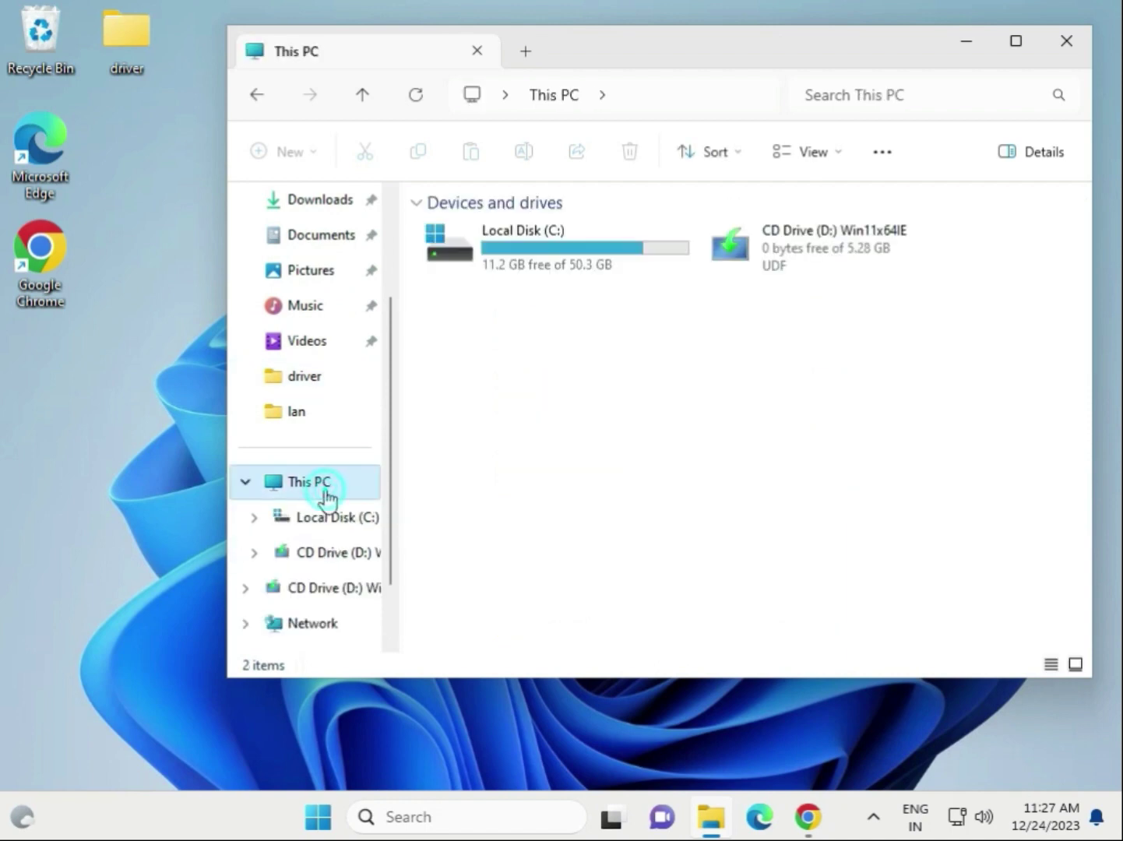
pyautogui.click(327, 207)
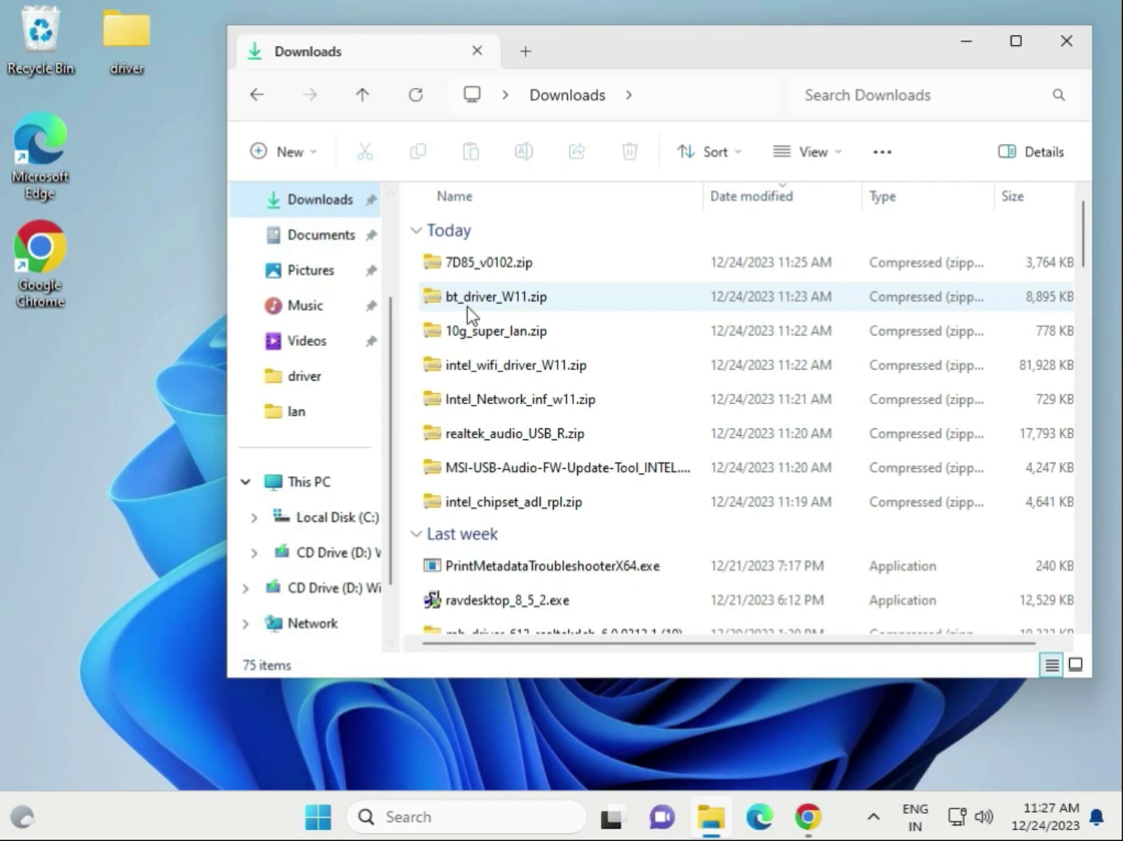
pyautogui.click(447, 503)
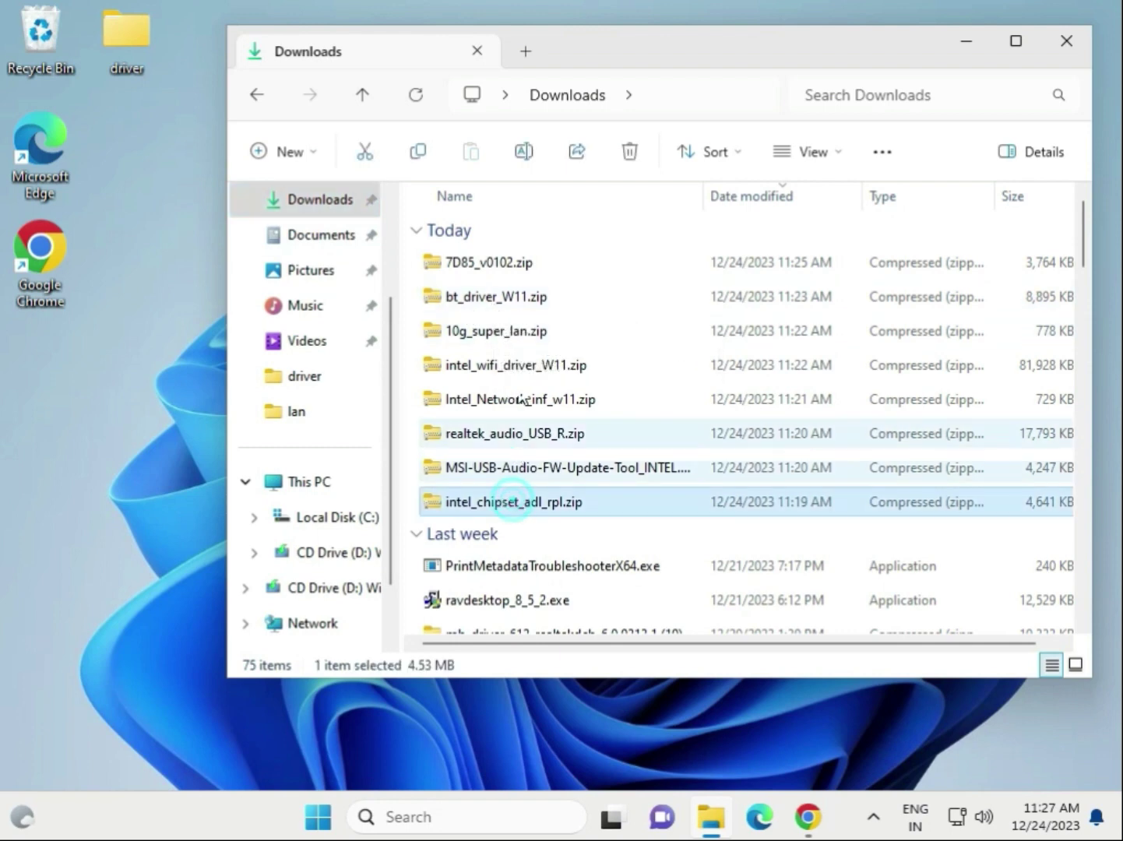
pyautogui.keyDown('shift'); pyautogui.click(528, 266); pyautogui.keyUp('shift')
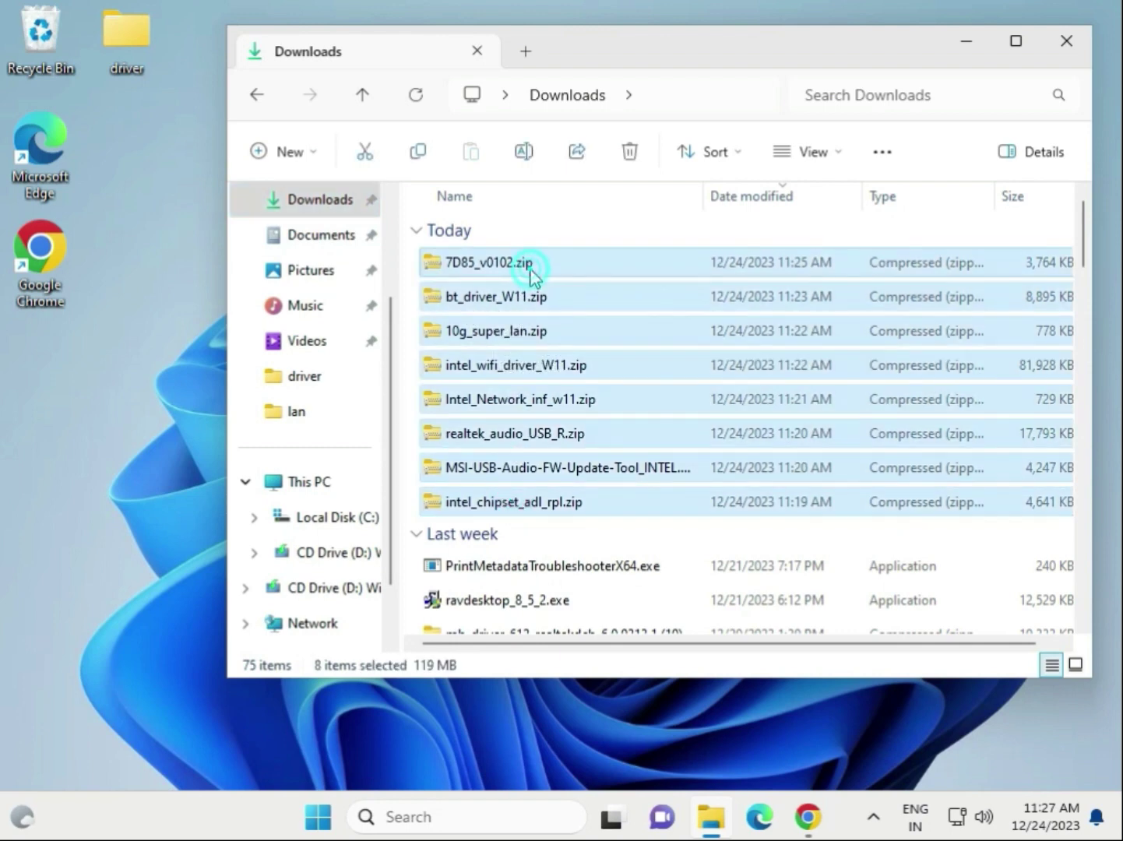
pyautogui.rightClick(556, 350)
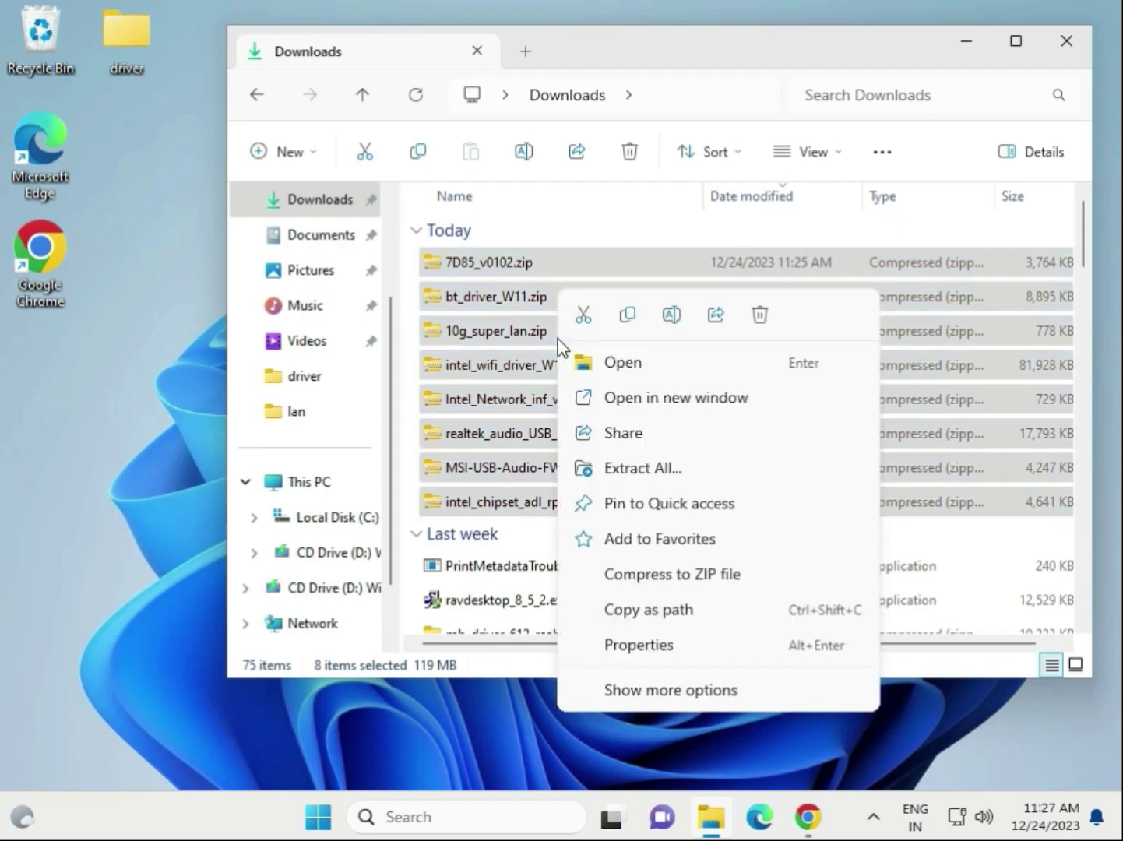
pyautogui.click(627, 323)
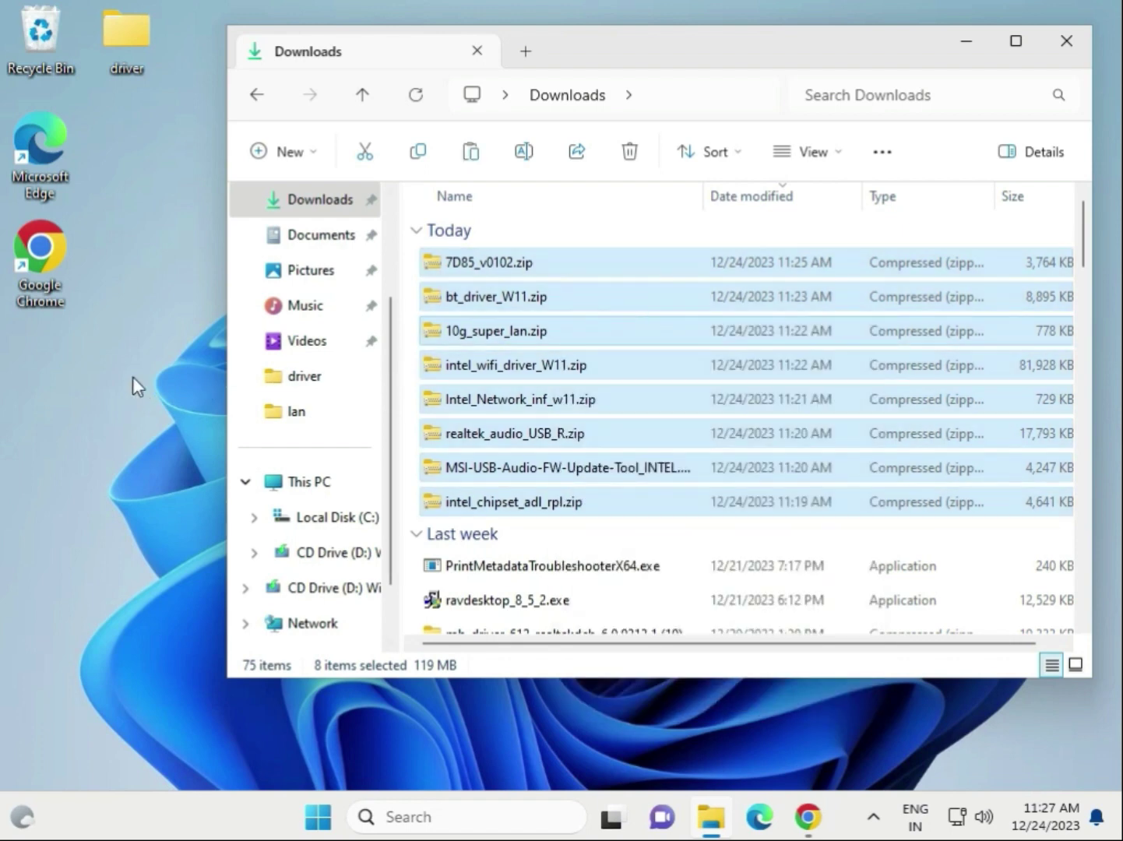
# Step: Delete the lan and wifi folders from the desktop driver folder and paste the zips there
pyautogui.doubleClick(130, 45)
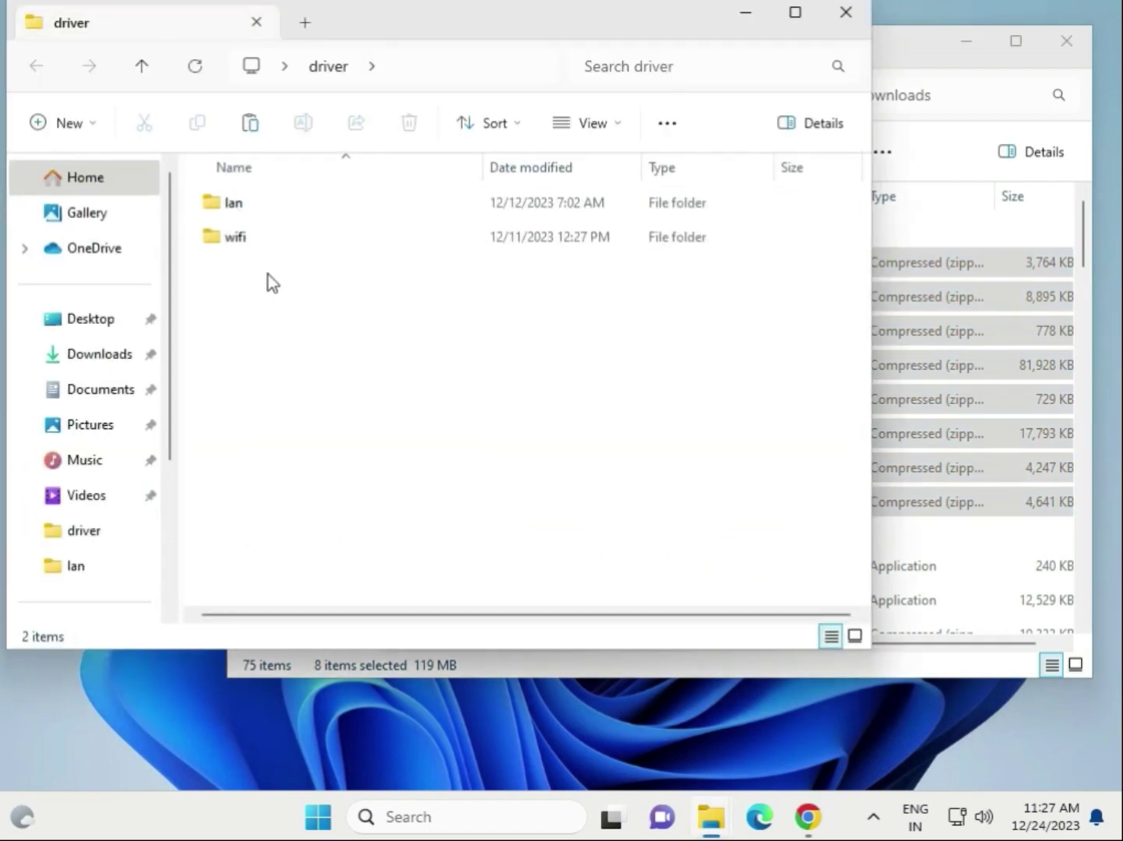
pyautogui.hotkey('ctrl', 'a')
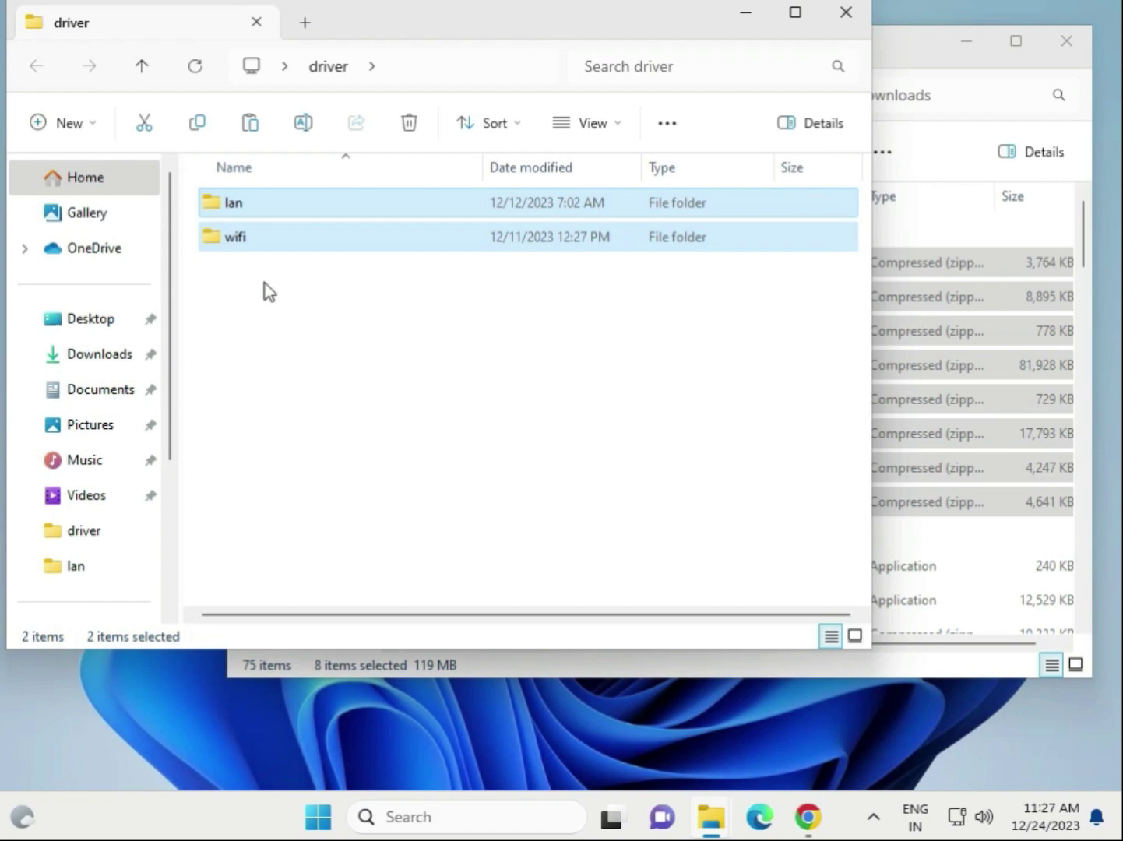
pyautogui.press('Delete')
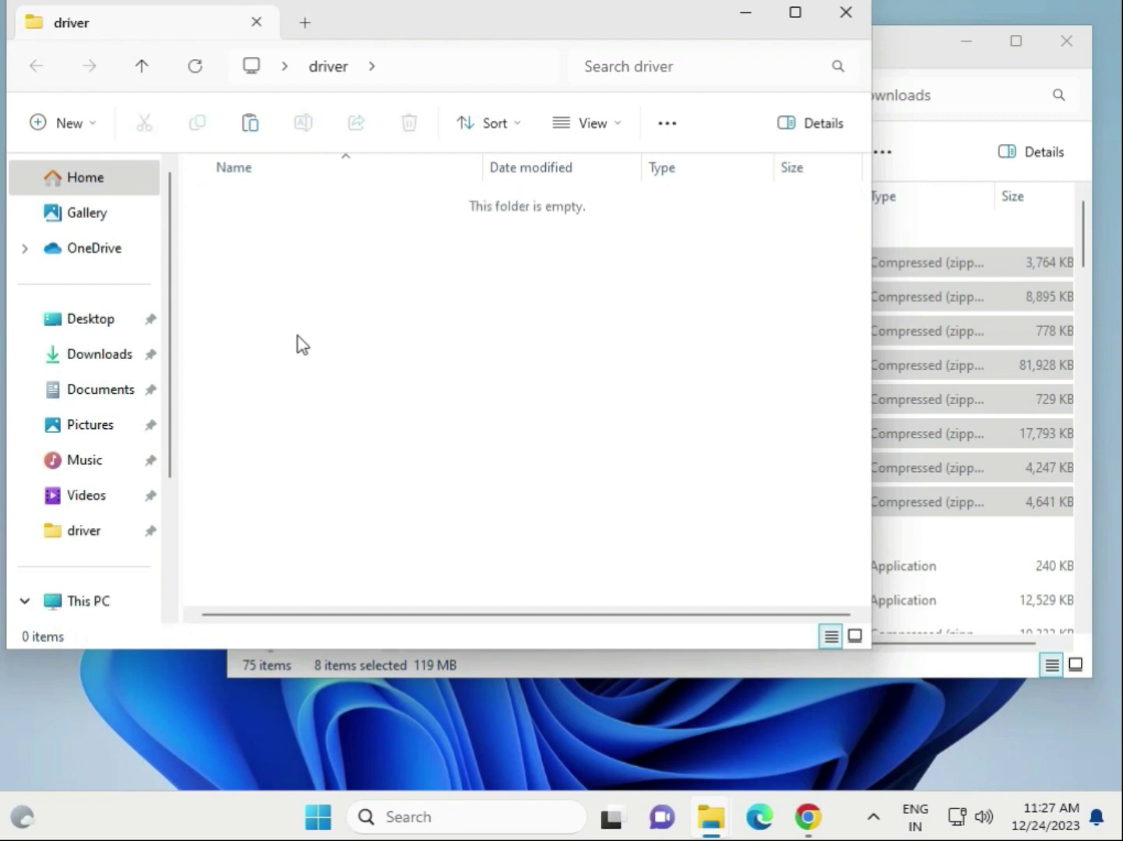
pyautogui.rightClick(320, 415)
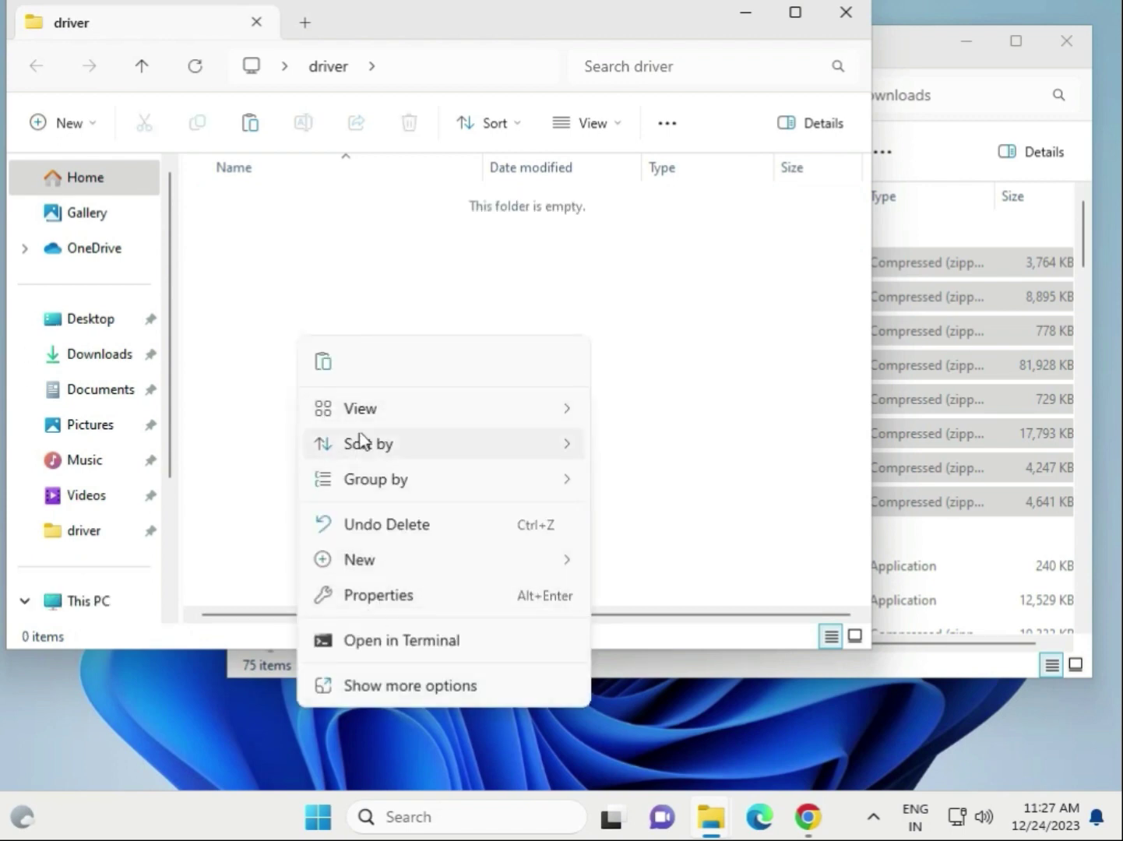
pyautogui.click(335, 370)
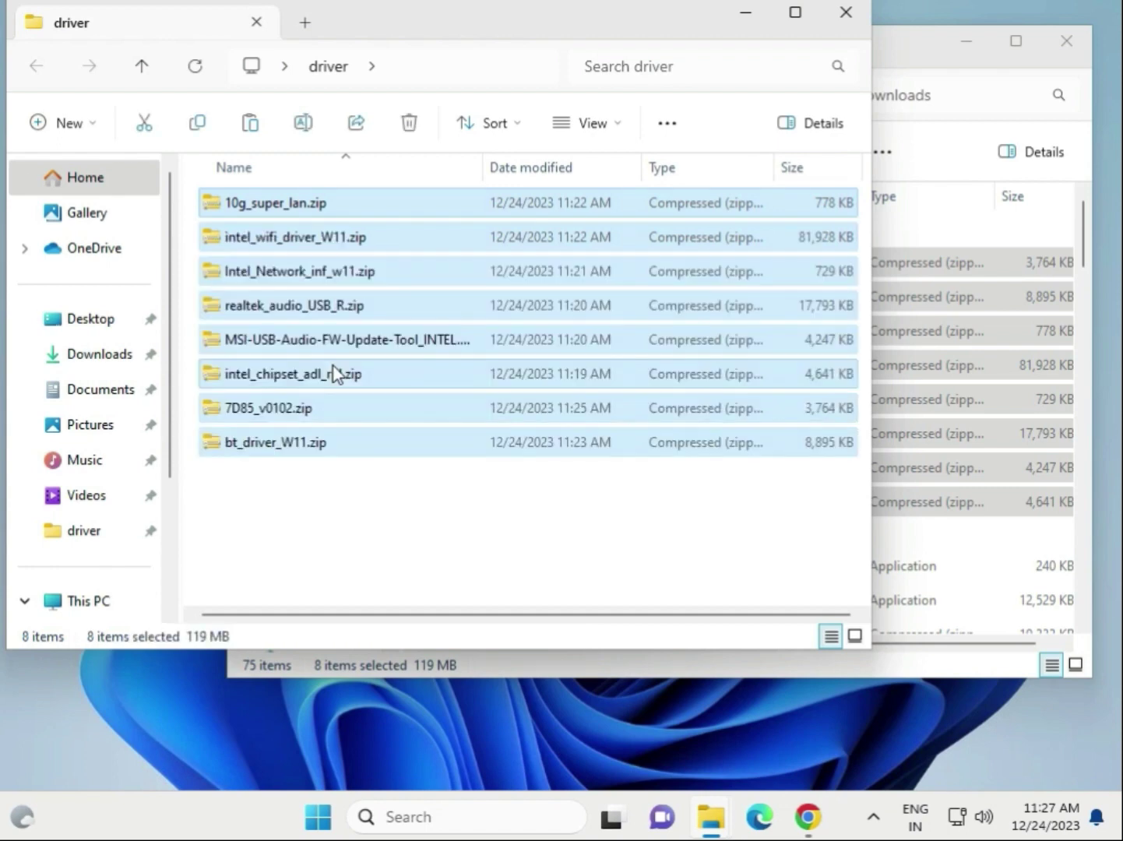
pyautogui.click(467, 510)
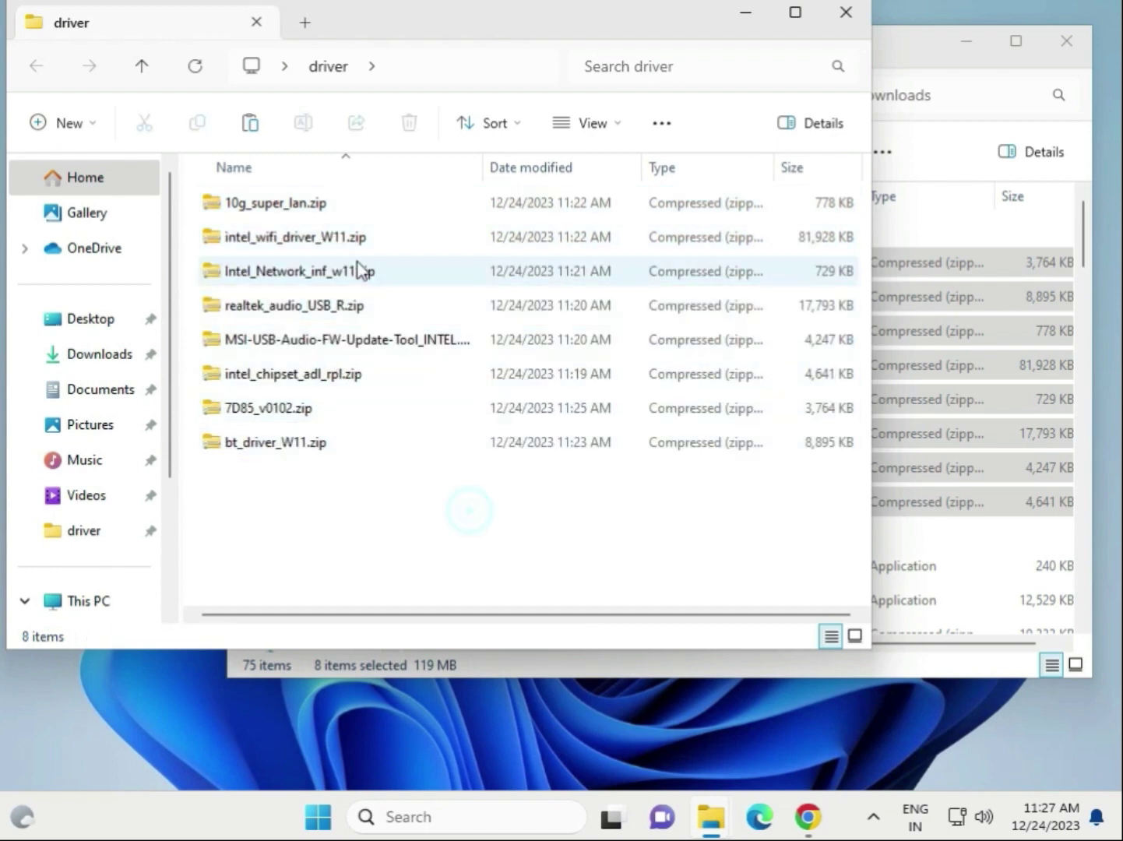
pyautogui.click(313, 206)
# Step: Extract 10g_super_lan.zip into Desktop\driver and close the folder window that opens
pyautogui.rightClick(318, 207)
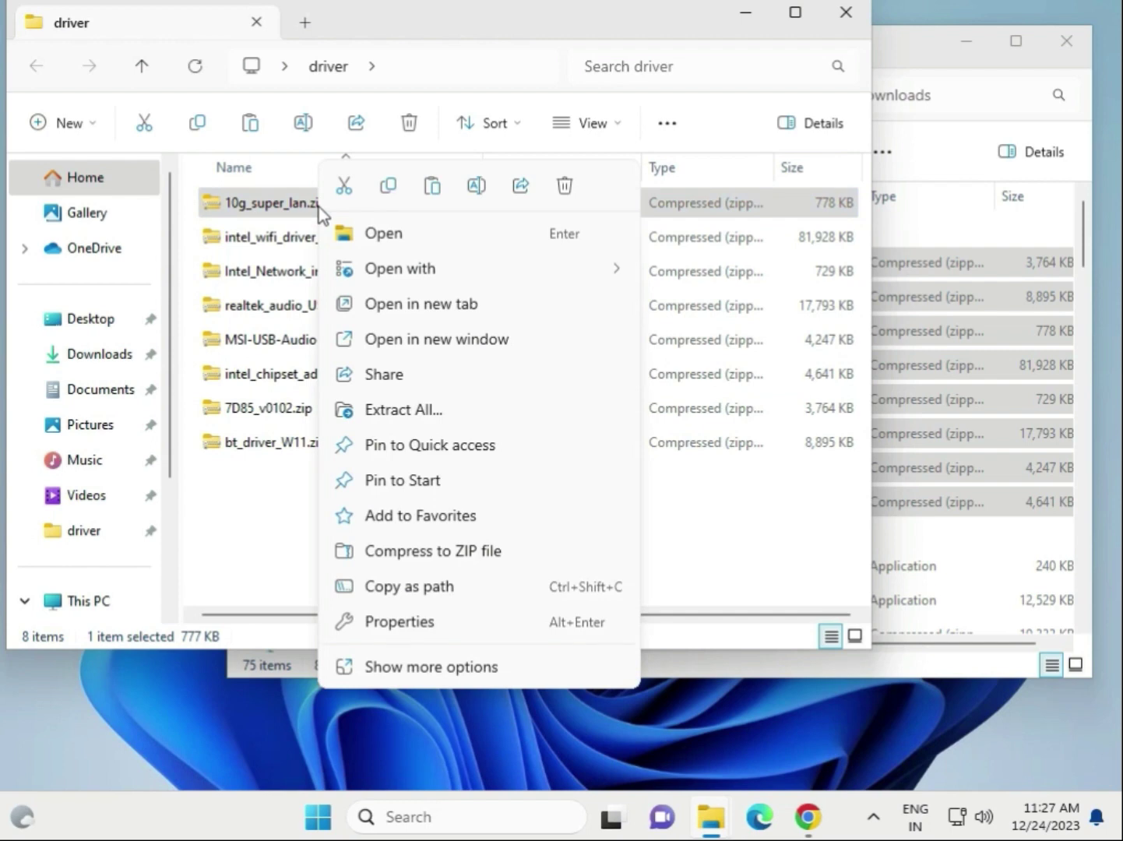
pyautogui.click(389, 666)
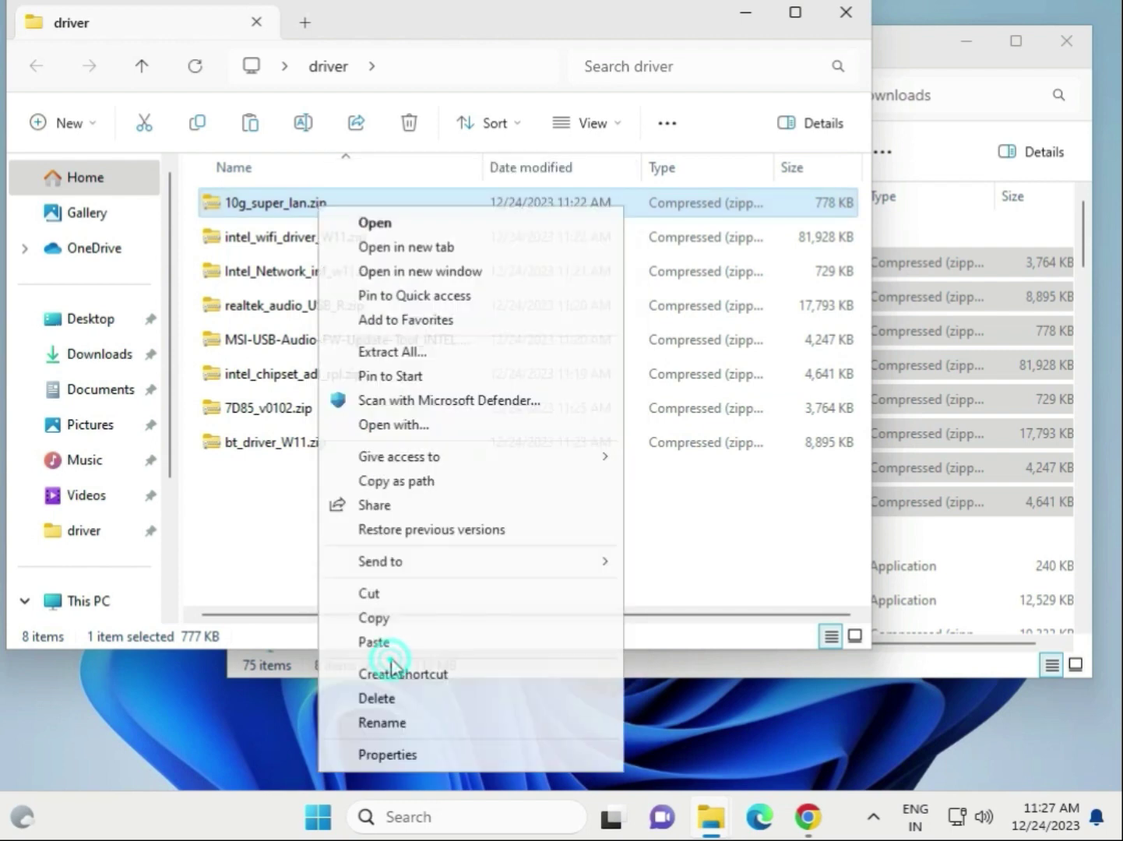
pyautogui.click(437, 355)
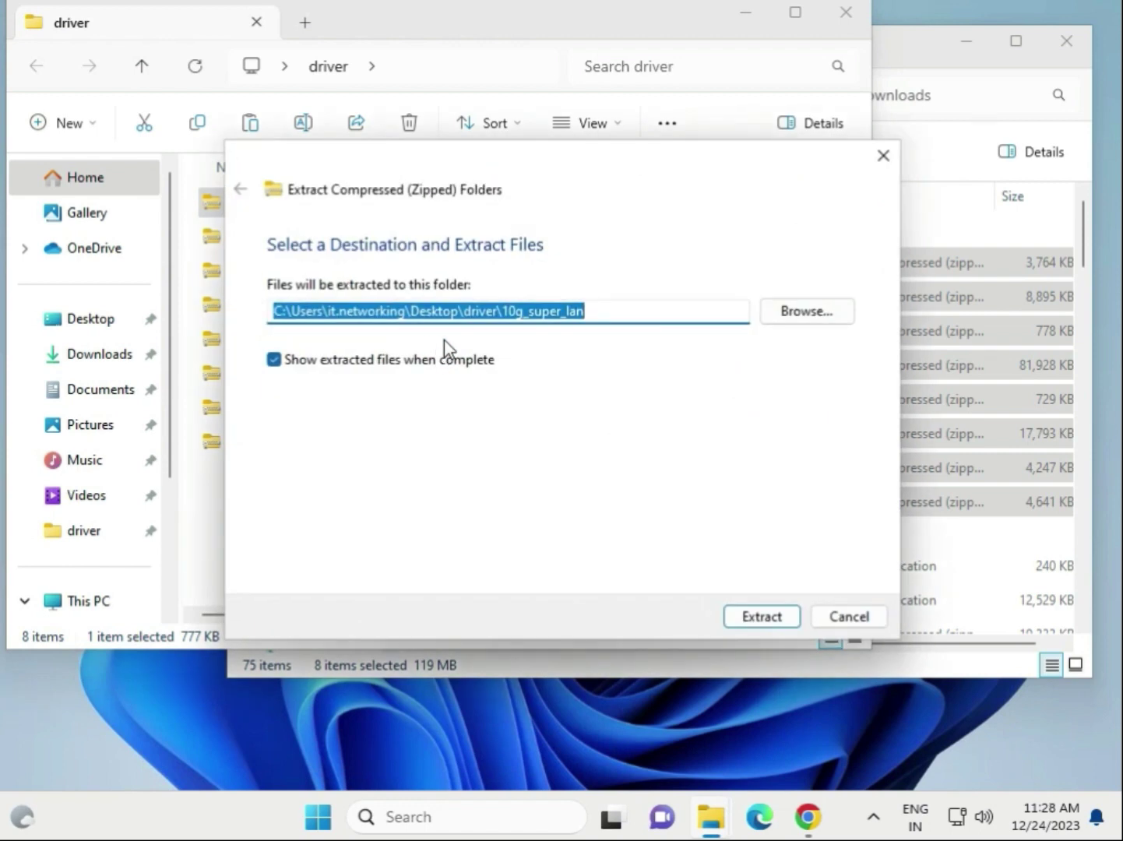
pyautogui.click(801, 310)
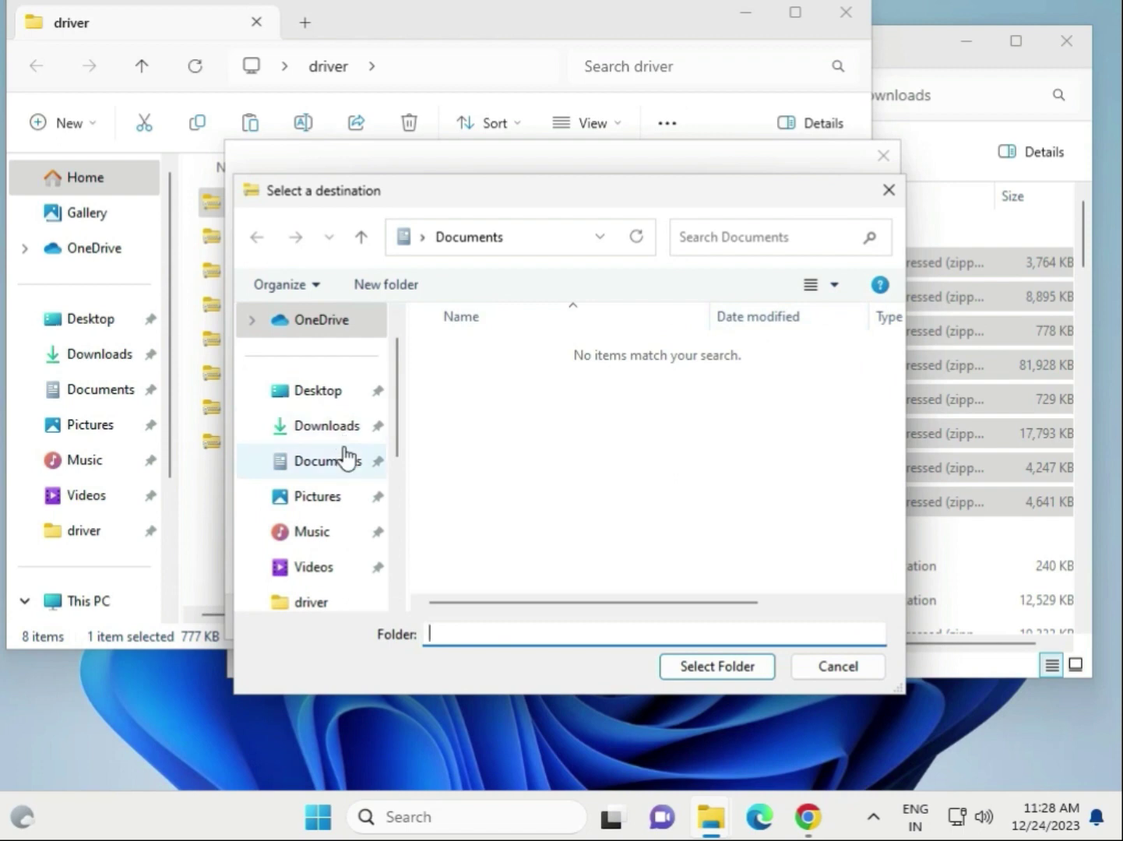
pyautogui.click(335, 398)
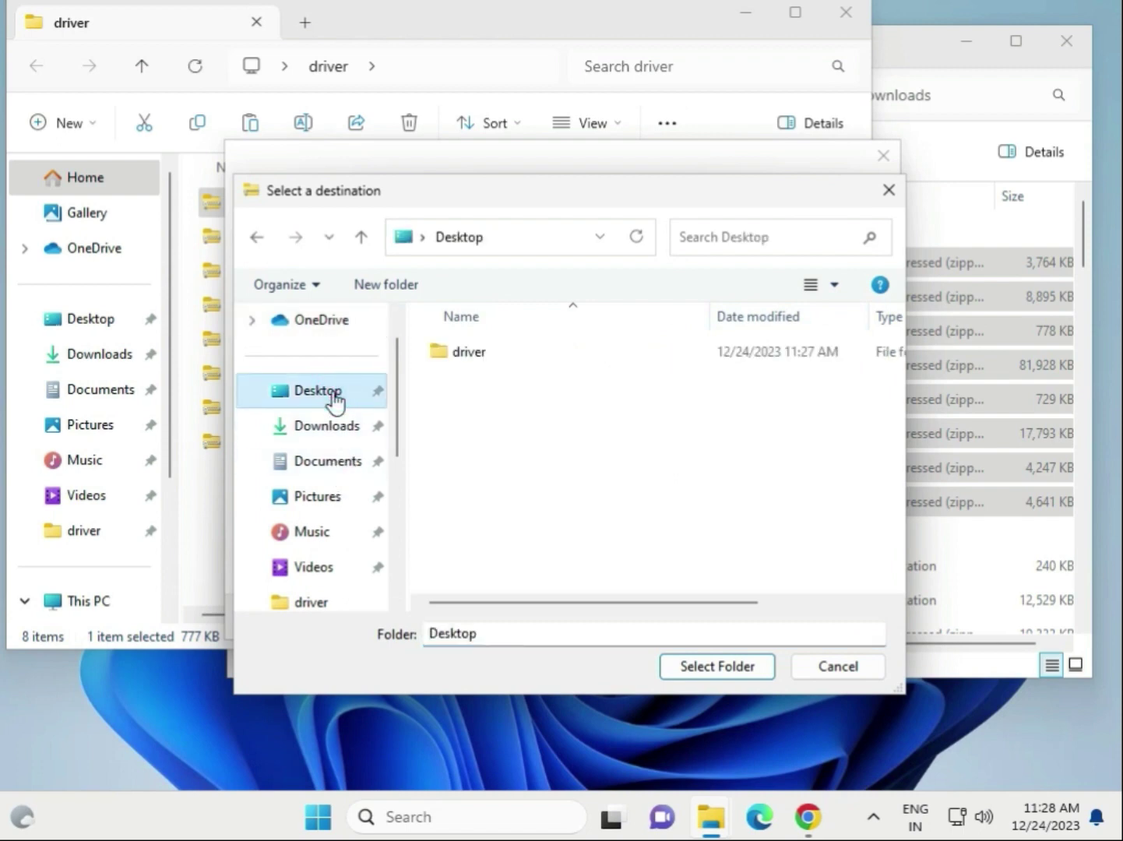
pyautogui.doubleClick(476, 361)
pyautogui.click(717, 666)
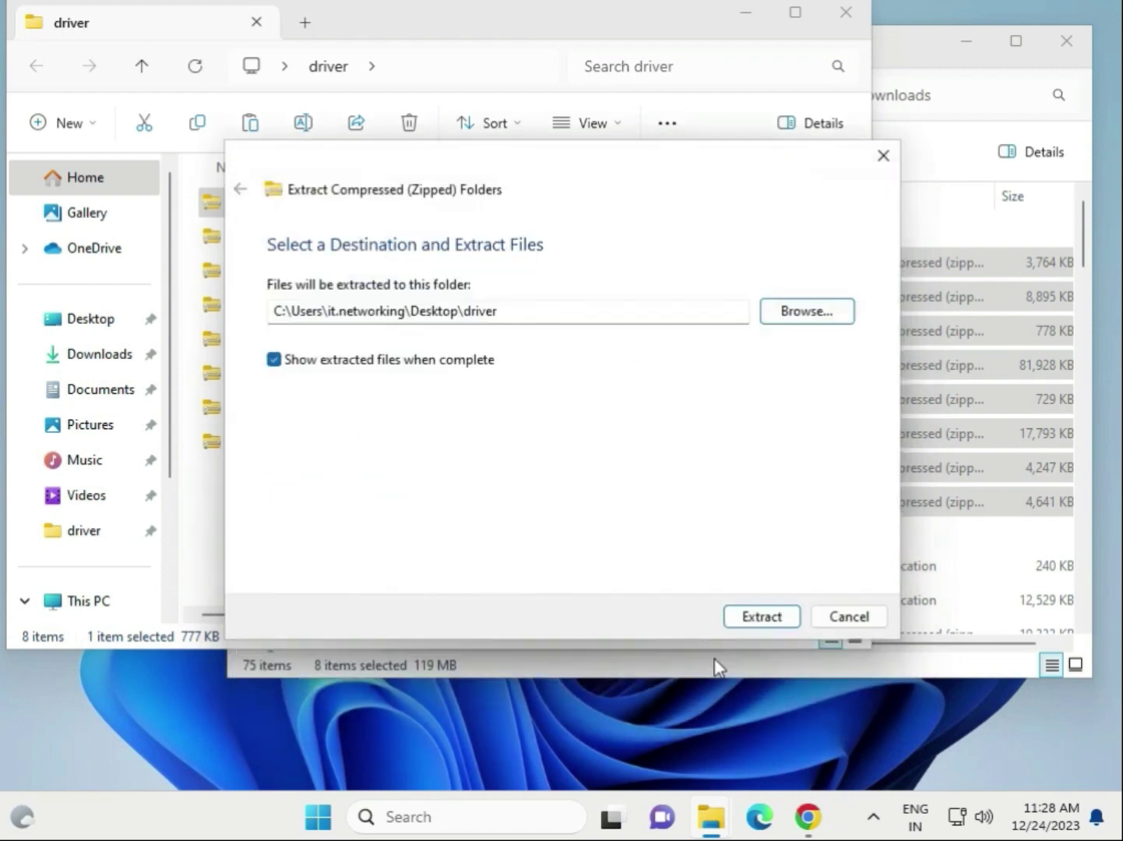
pyautogui.click(761, 620)
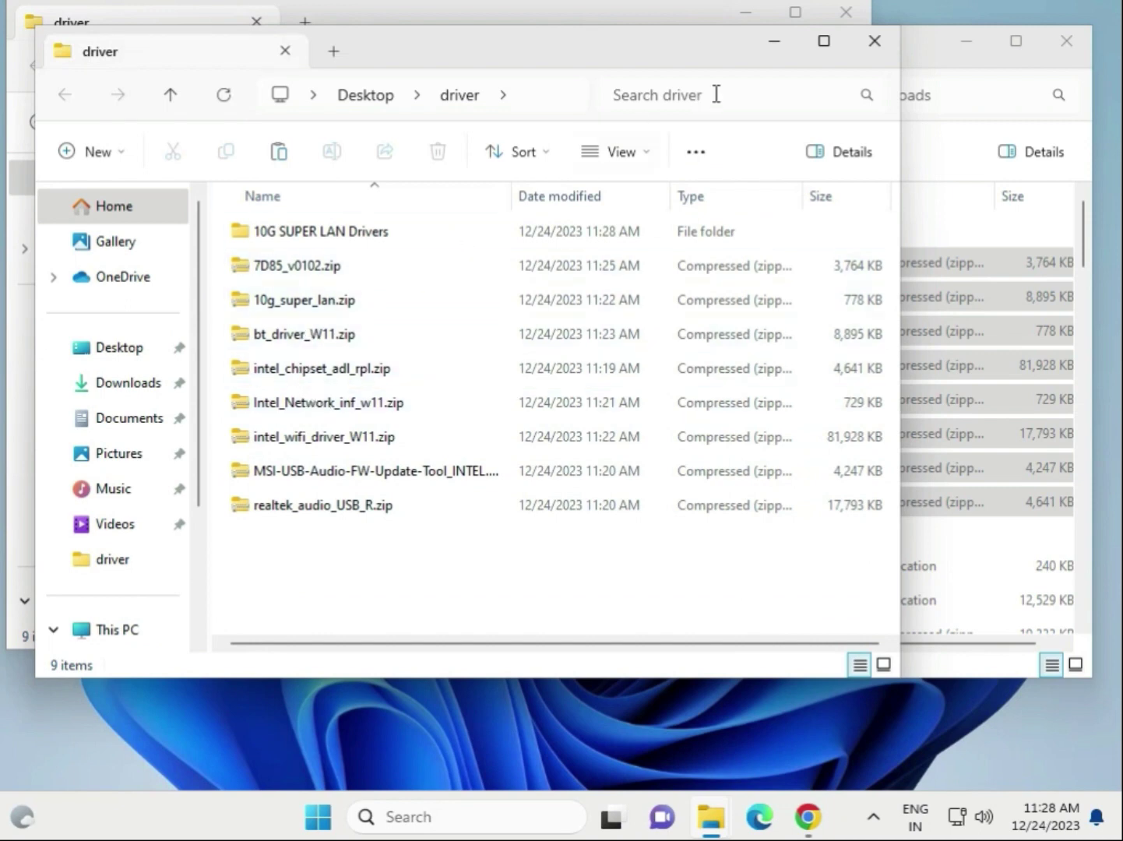
pyautogui.click(873, 44)
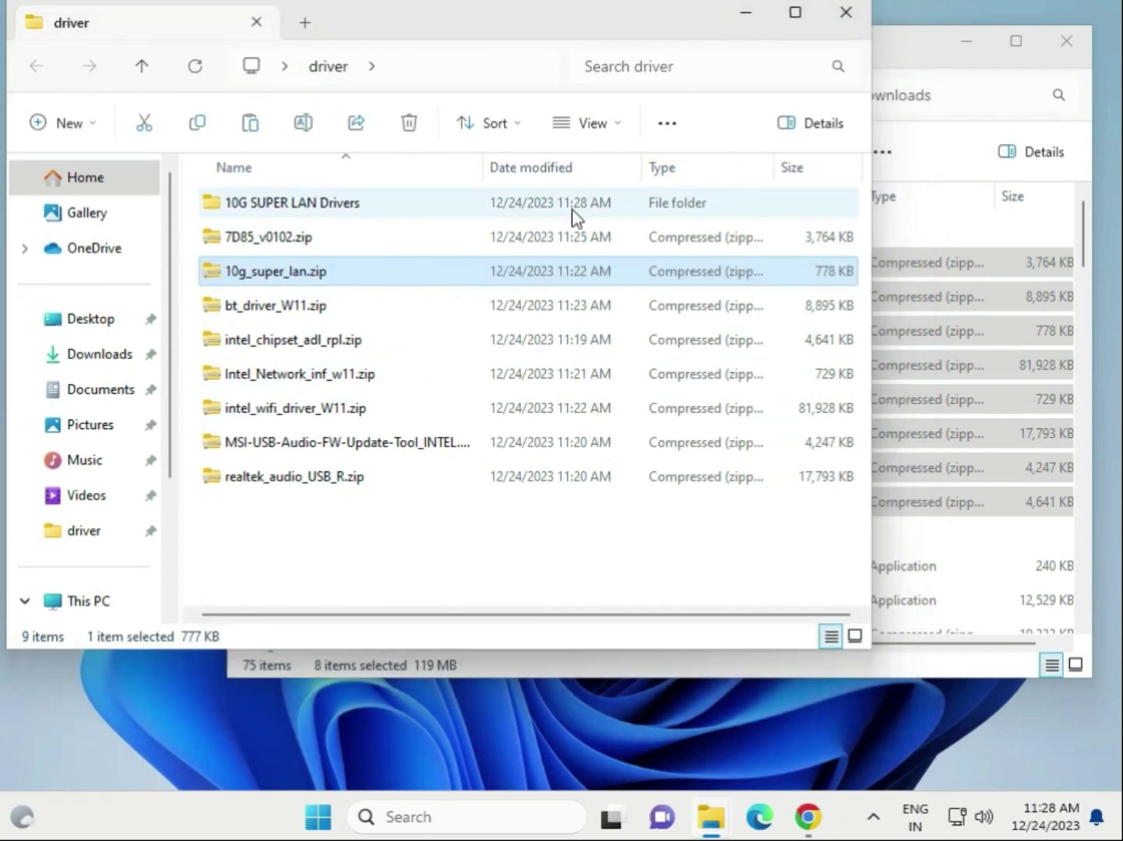
# Step: Extract 7D85_v0102.zip into the same Desktop\driver folder
pyautogui.click(287, 237)
pyautogui.rightClick(288, 238)
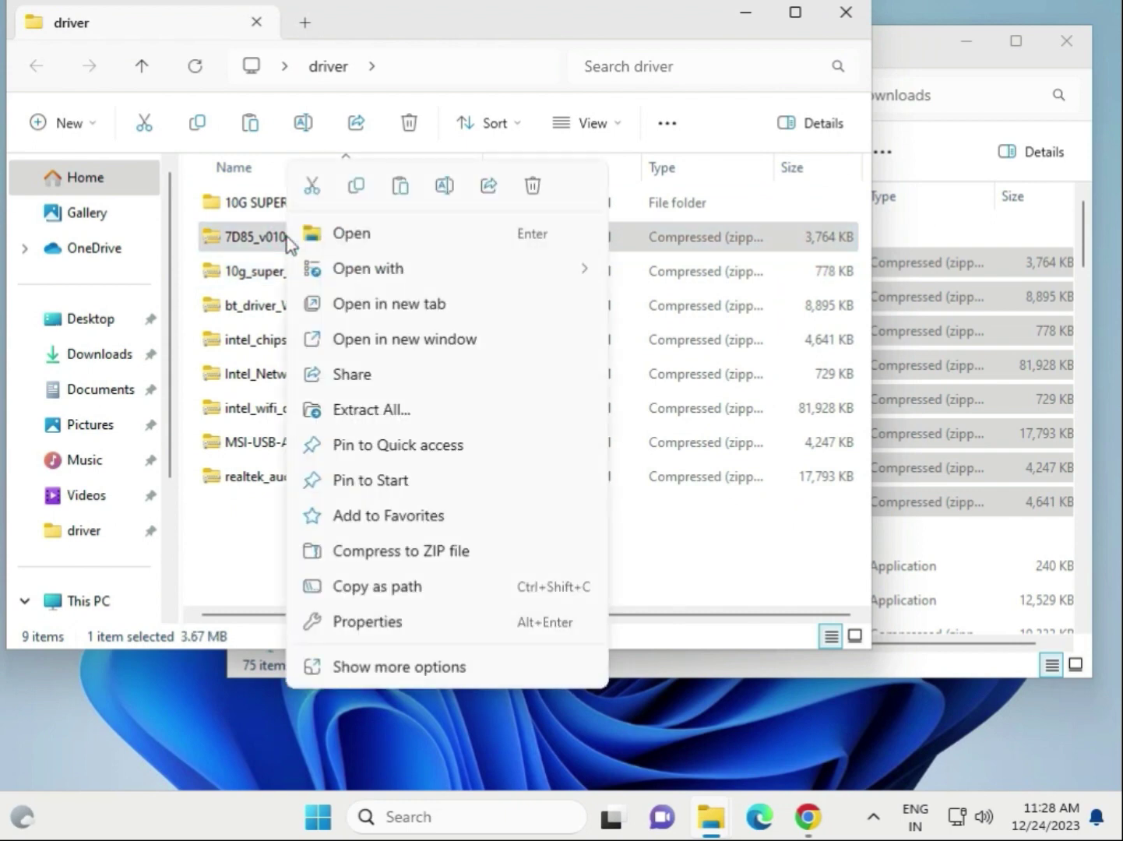
pyautogui.click(380, 667)
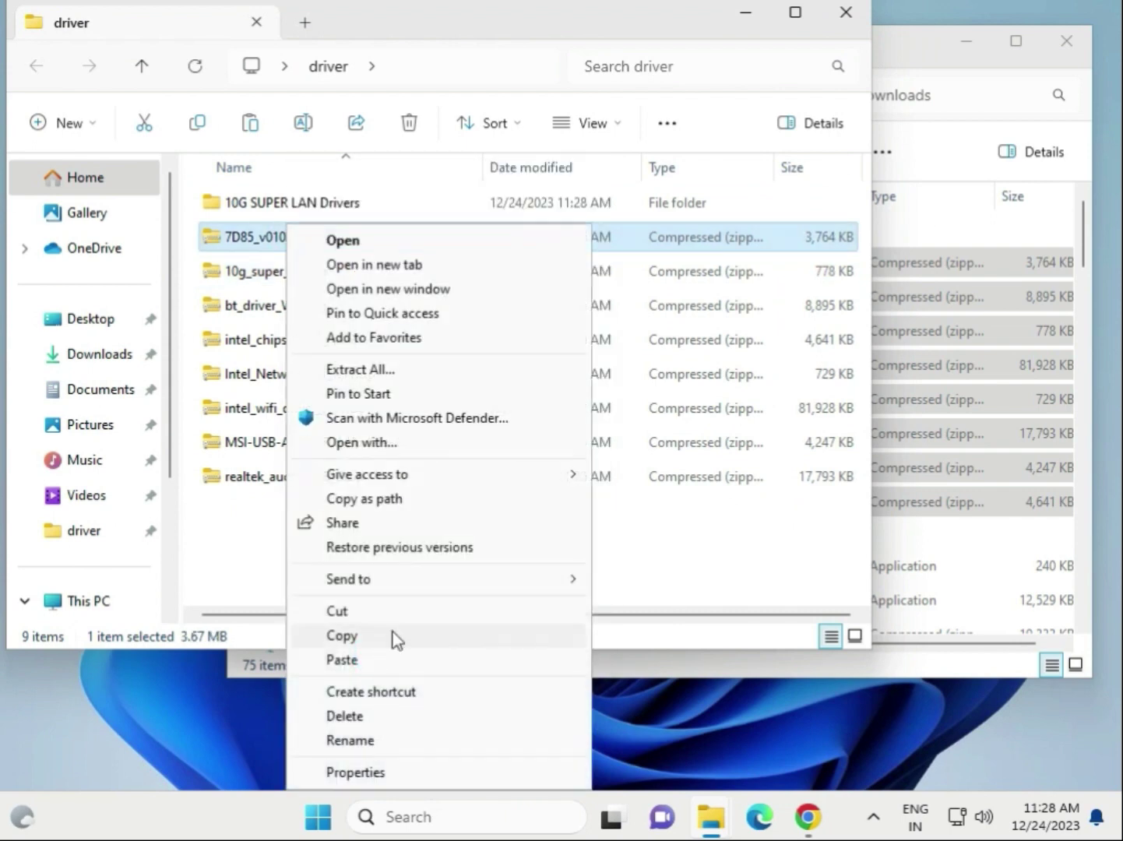
pyautogui.click(412, 371)
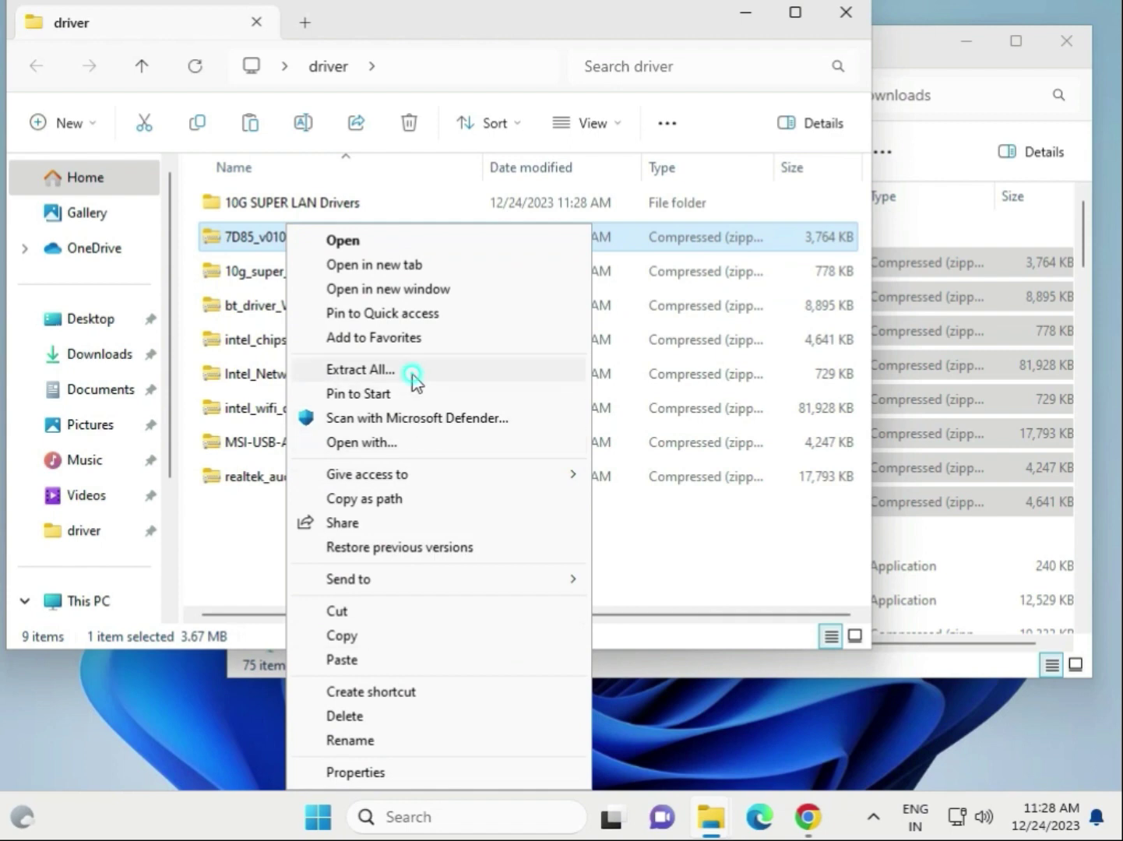
pyautogui.click(807, 311)
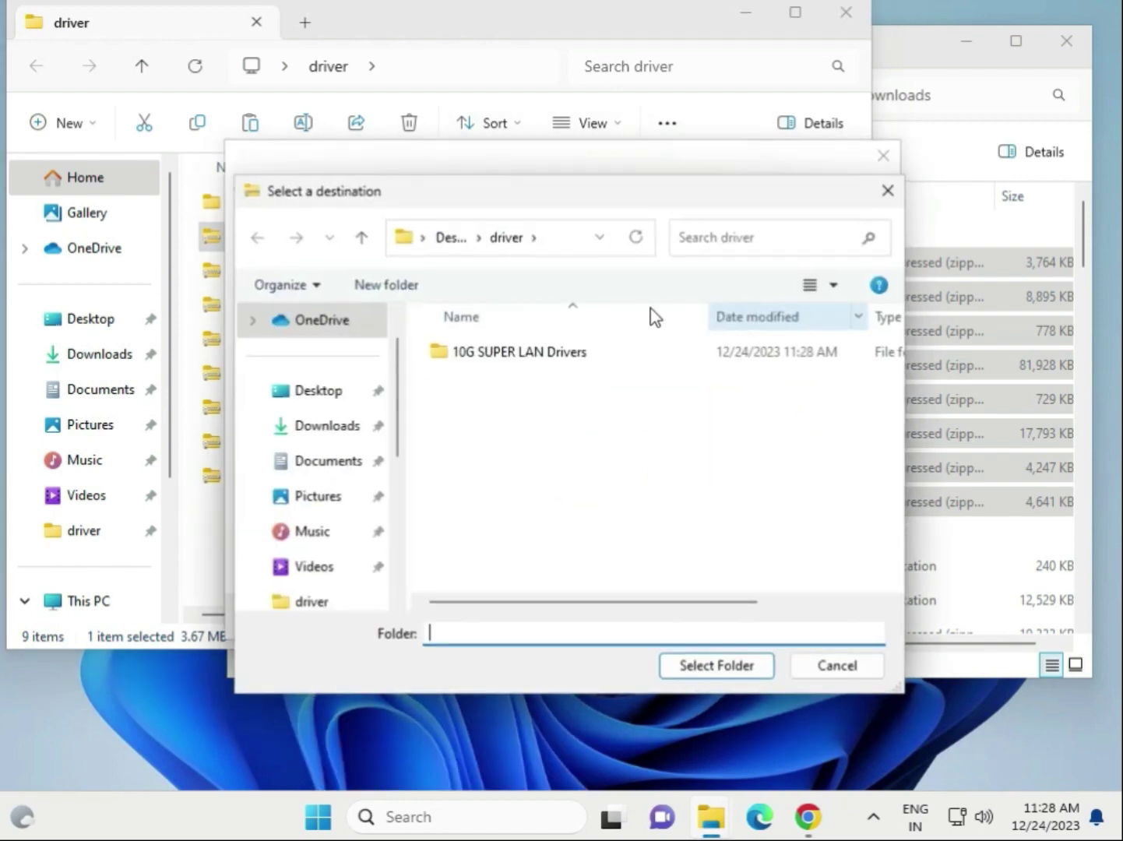
pyautogui.click(311, 391)
pyautogui.click(499, 355)
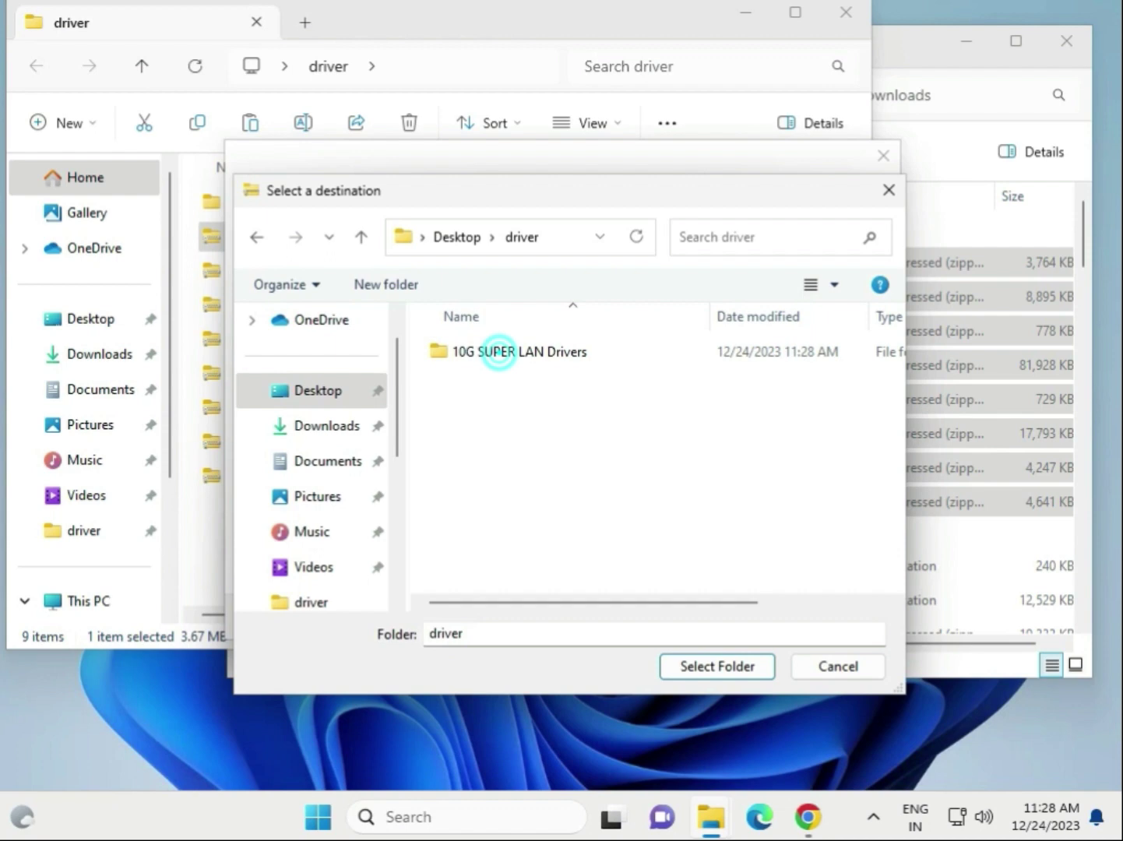
pyautogui.click(732, 672)
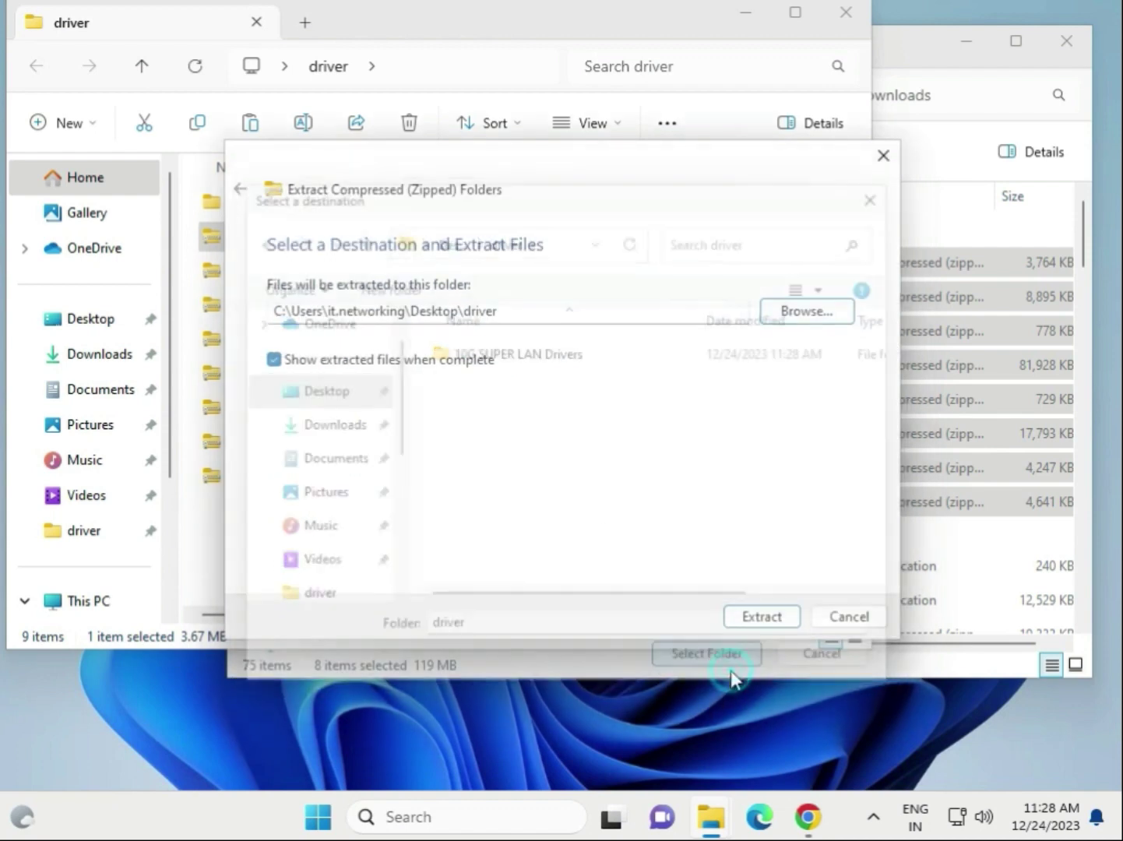
pyautogui.click(745, 623)
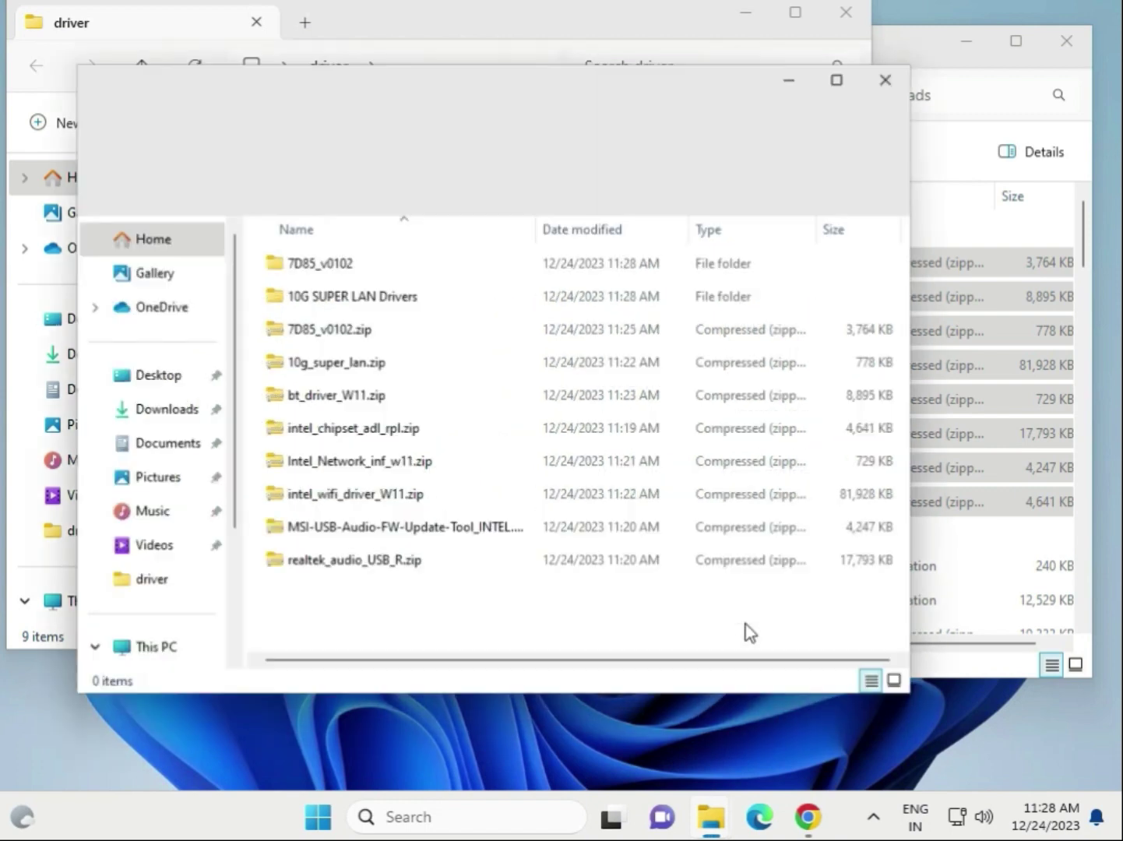
# Step: Close the post-extraction window and review the extracted folder and driver archives in the driver folder
pyautogui.click(903, 74)
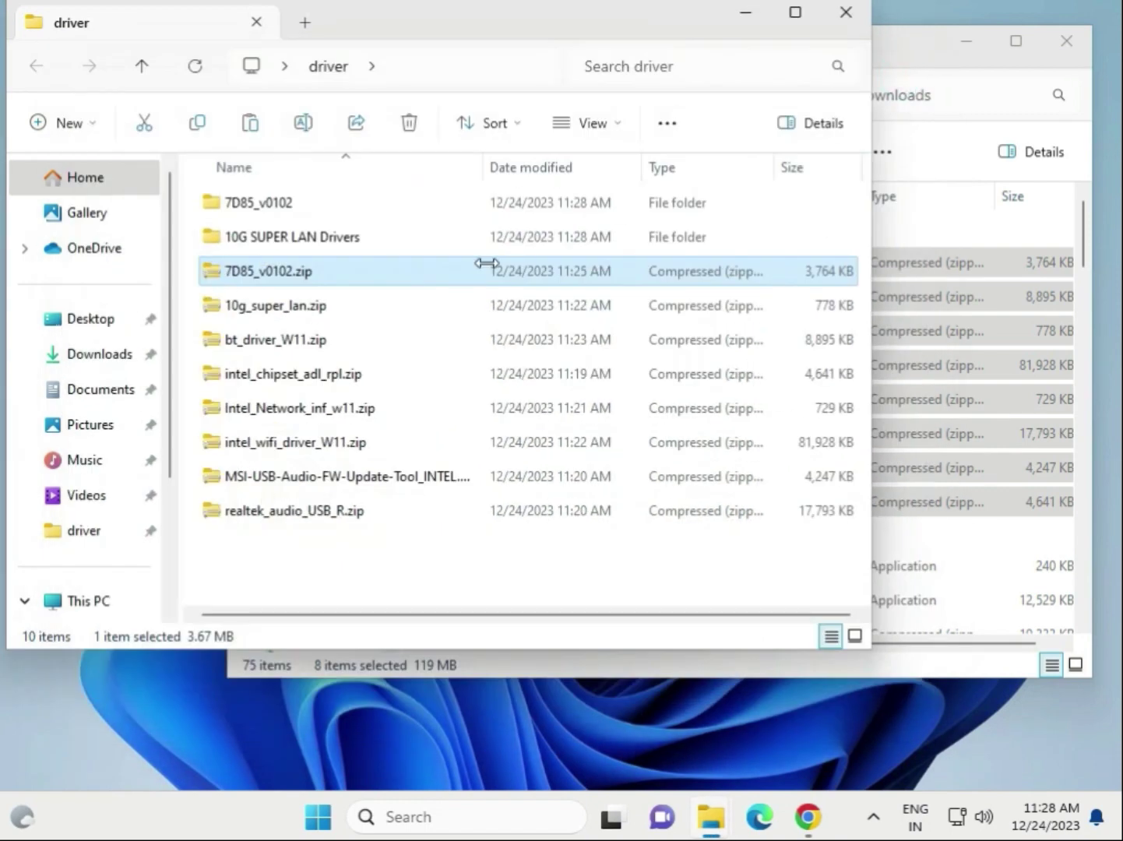
pyautogui.click(283, 240)
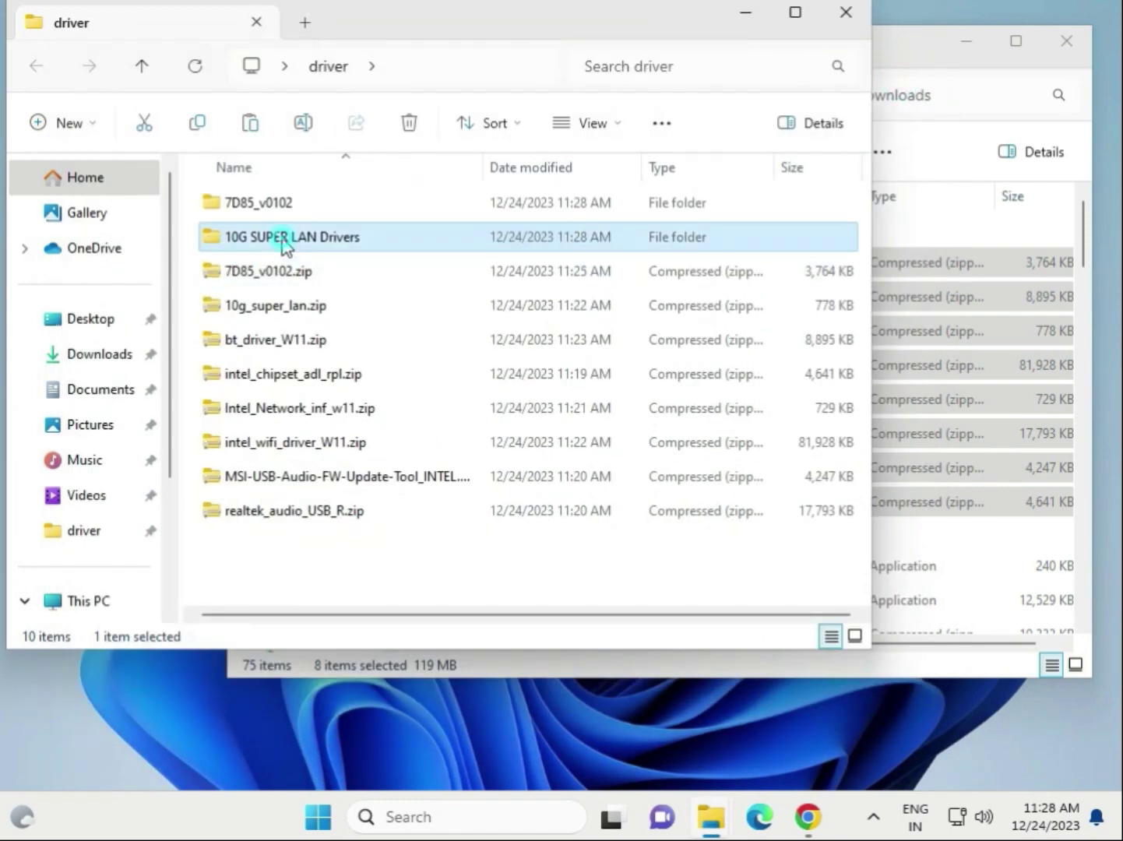
pyautogui.click(283, 309)
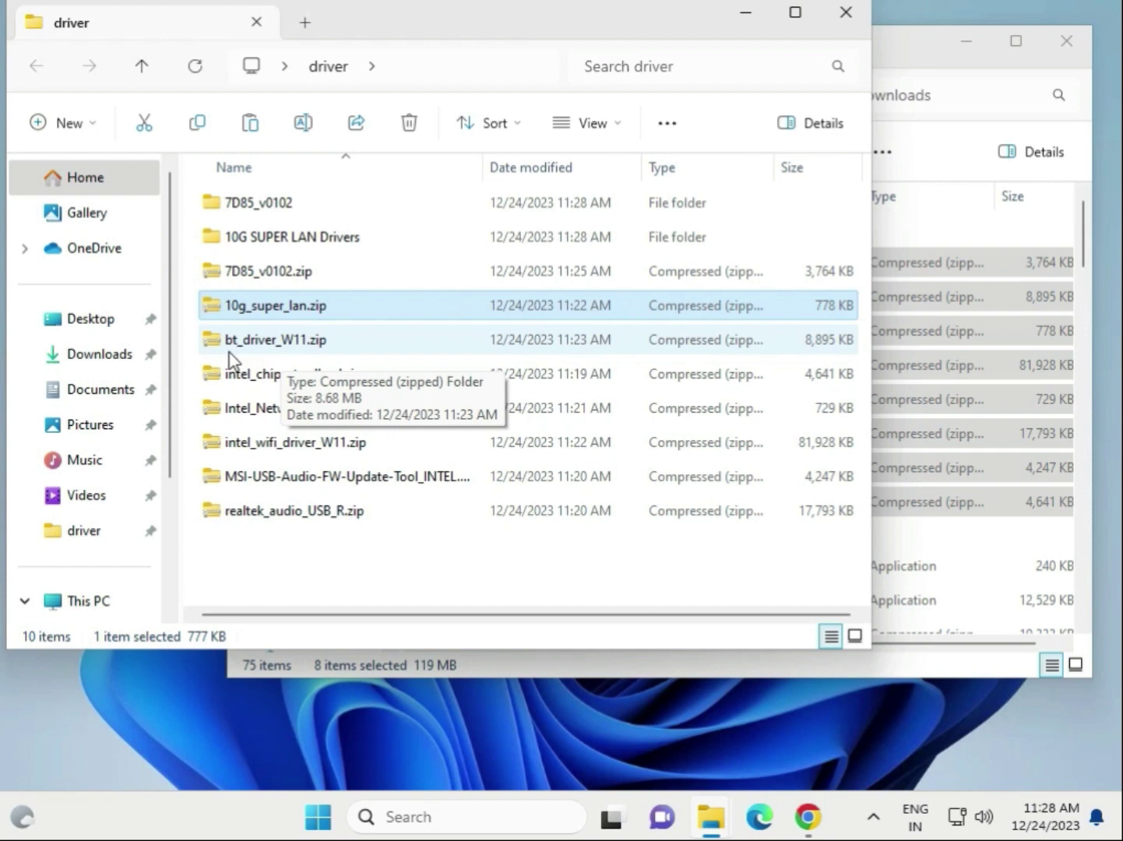
pyautogui.click(249, 348)
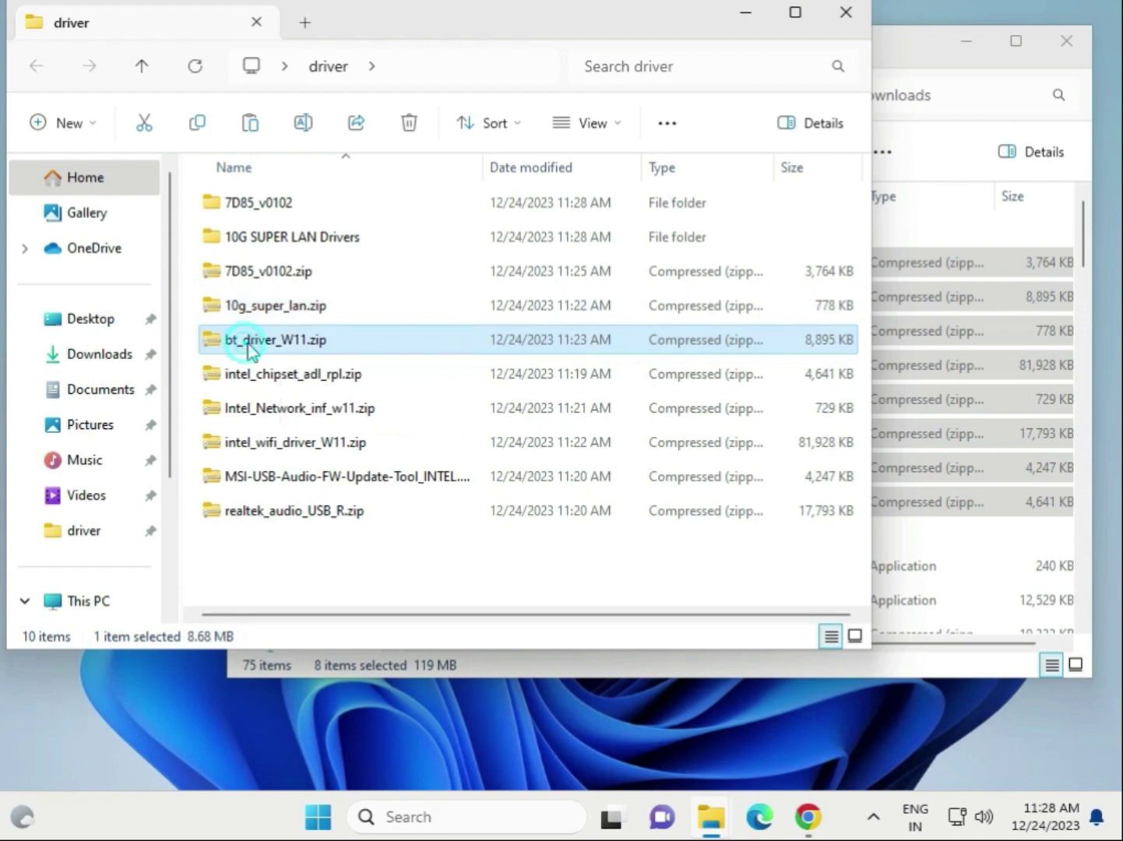
pyautogui.click(267, 381)
pyautogui.click(266, 407)
pyautogui.click(277, 440)
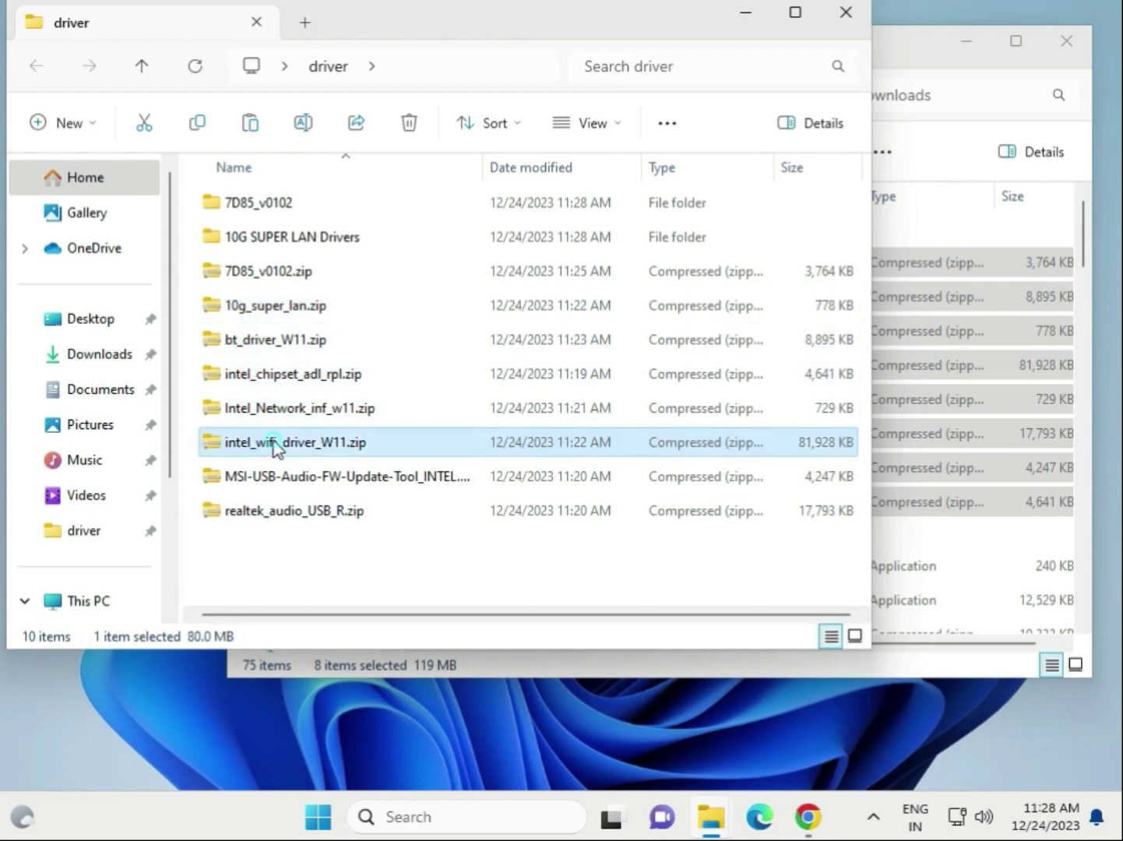
pyautogui.click(293, 476)
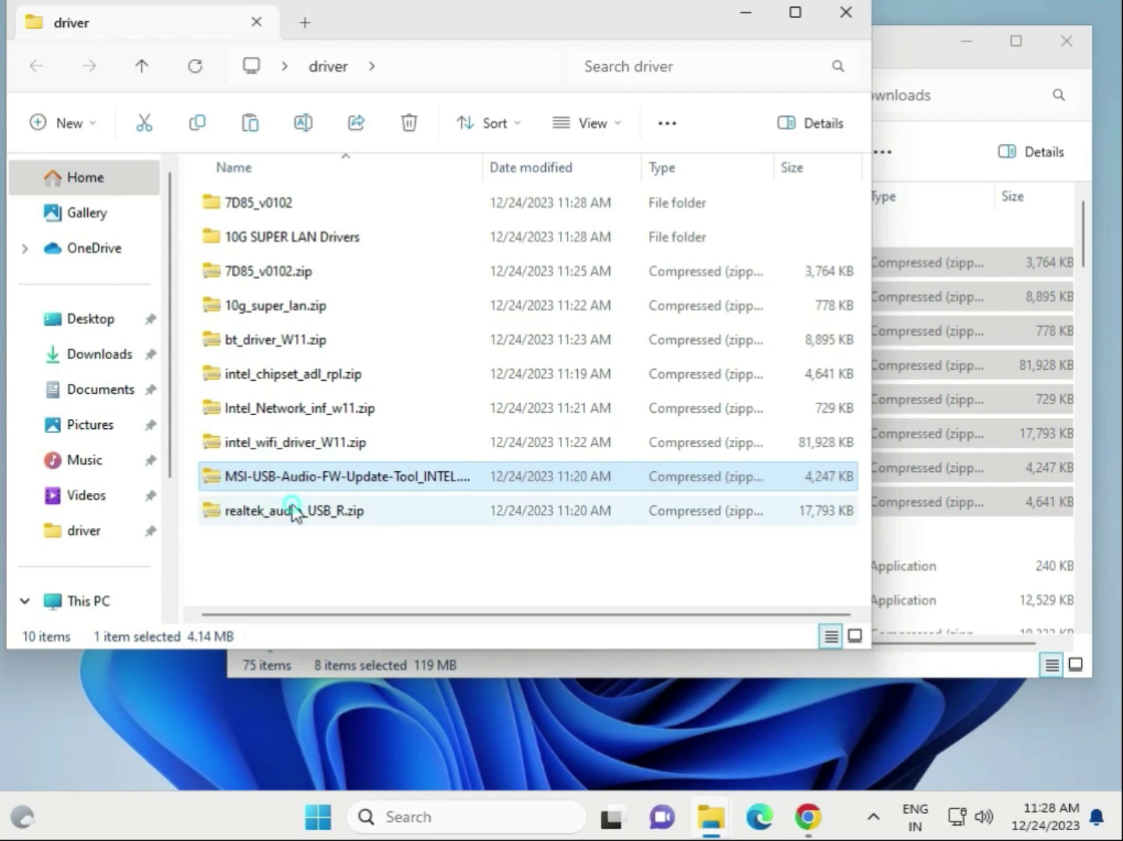
pyautogui.click(295, 510)
# Step: Delete the MSI-USB-Audio-FW-Update-Tool zip, leaving realtek_audio_USB_R.zip untouched
pyautogui.click(336, 483)
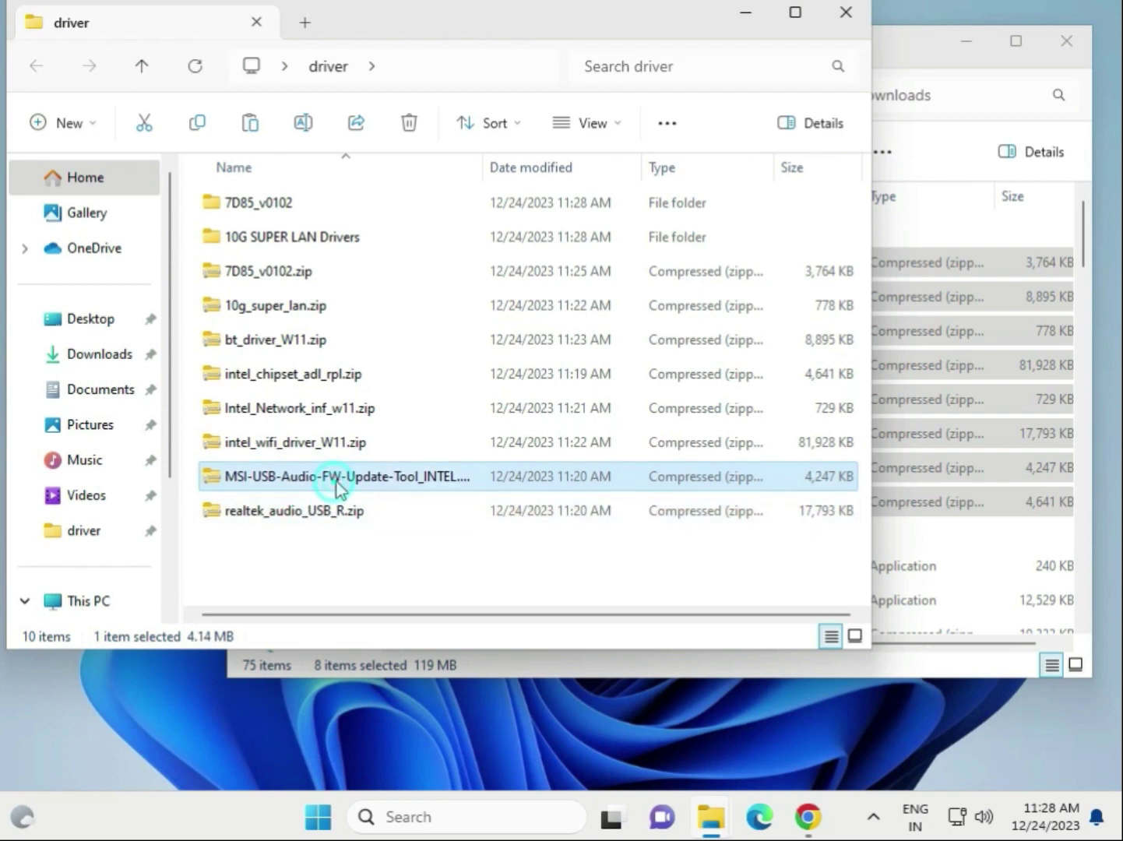
pyautogui.press('Delete')
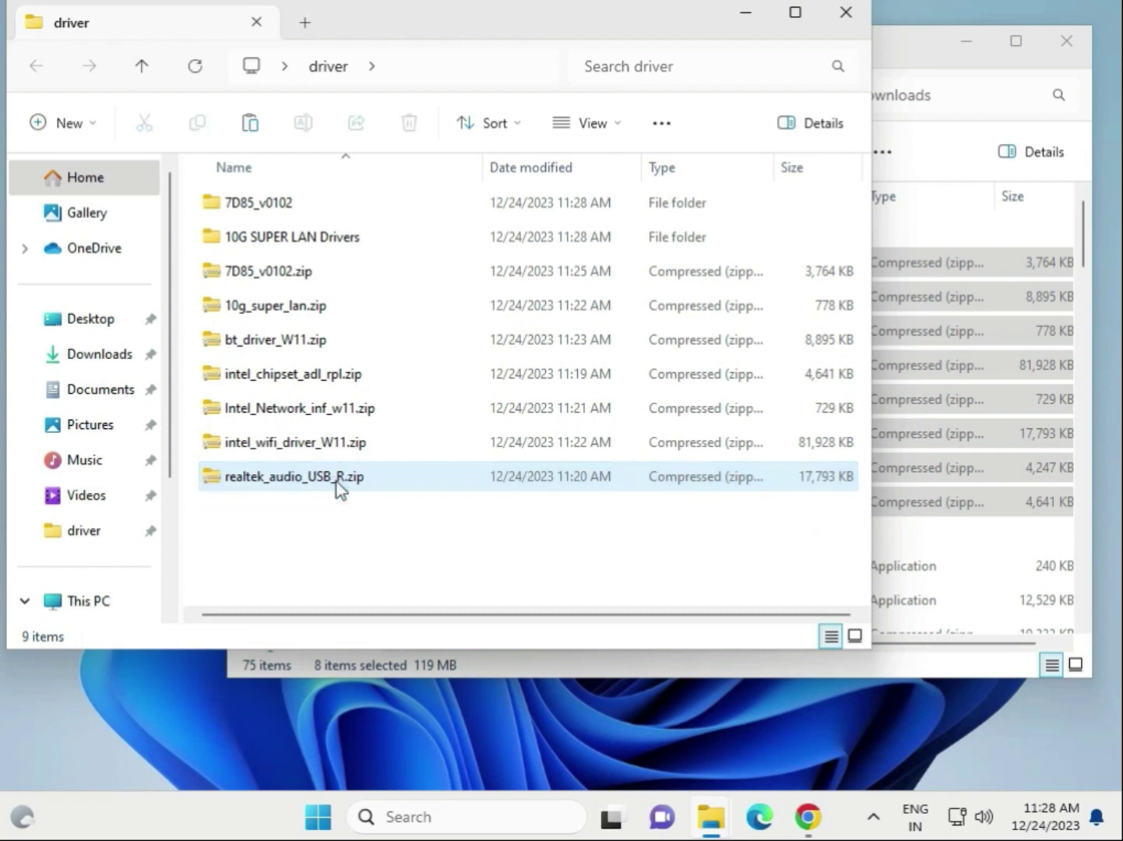
pyautogui.click(337, 482)
pyautogui.rightClick(336, 481)
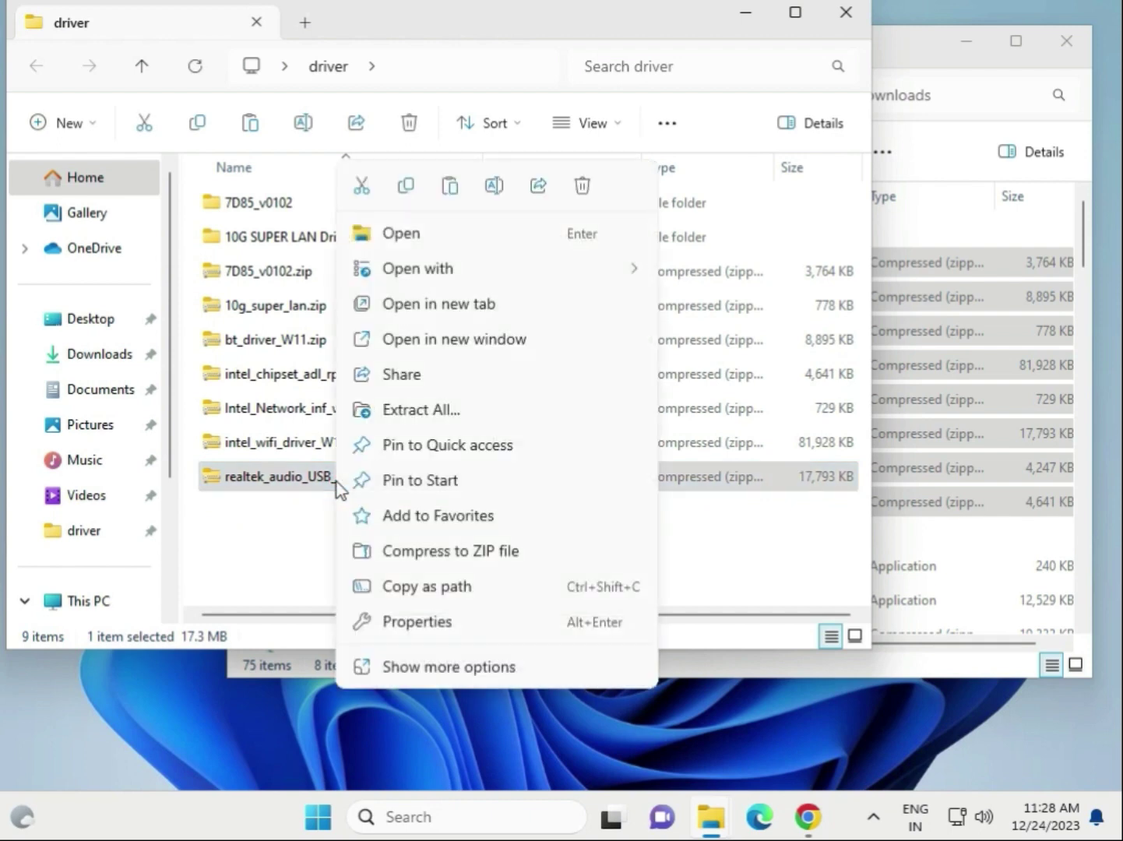
pyautogui.click(286, 520)
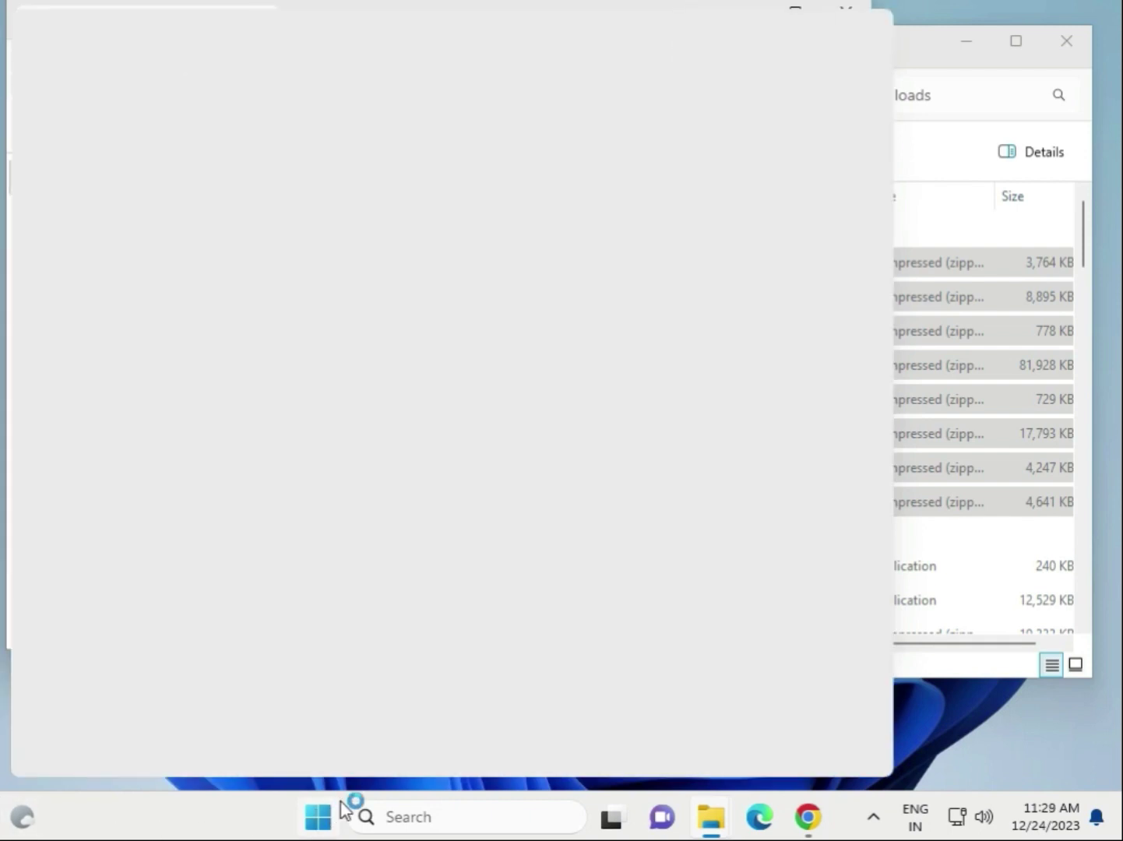
pyautogui.click(975, 714)
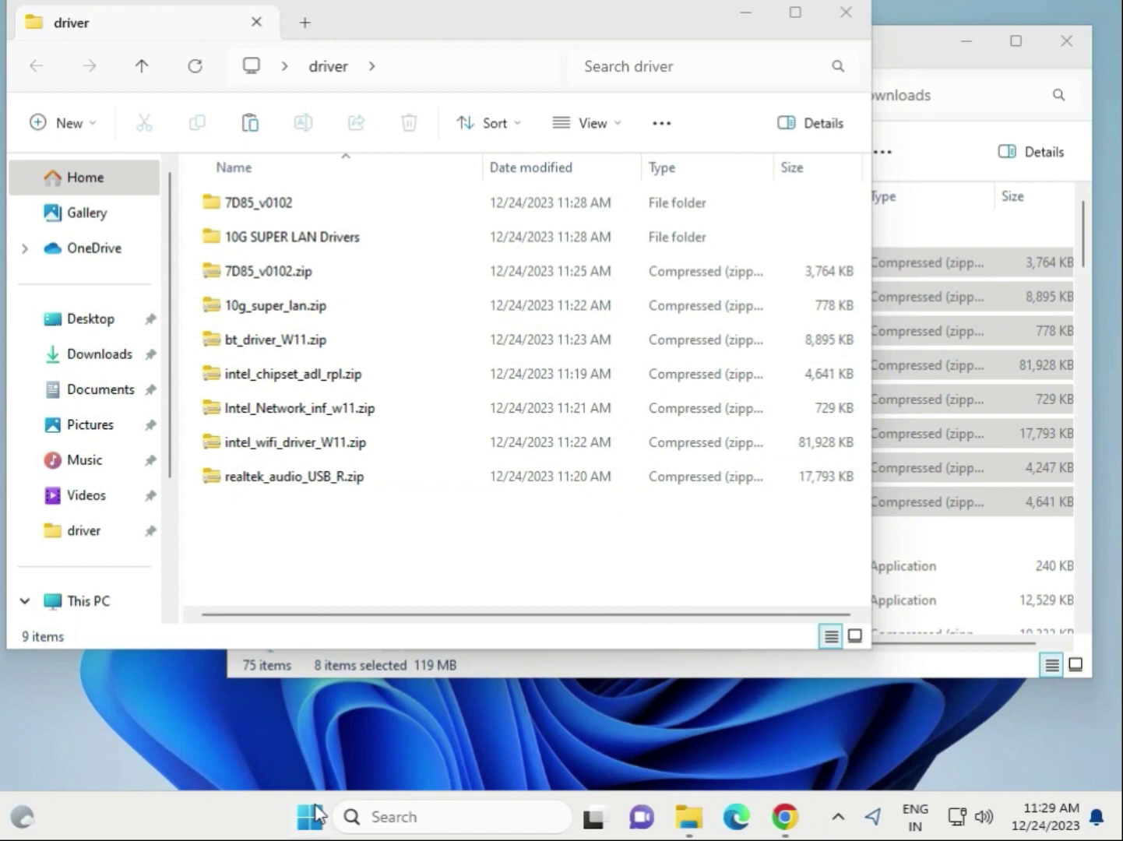
# Step: Launch Device Manager beside the driver folder and select the Intel PRO/1000 MT Desktop Adapter
pyautogui.rightClick(295, 818)
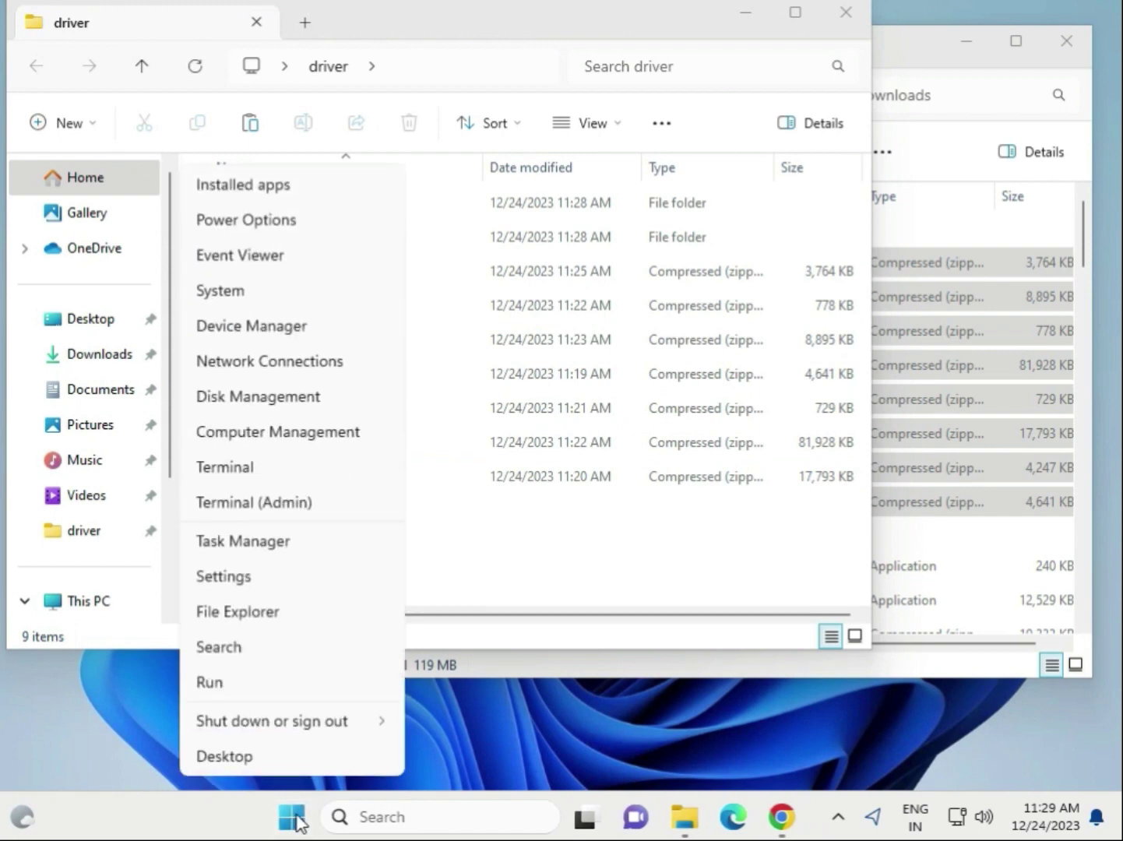
pyautogui.click(281, 330)
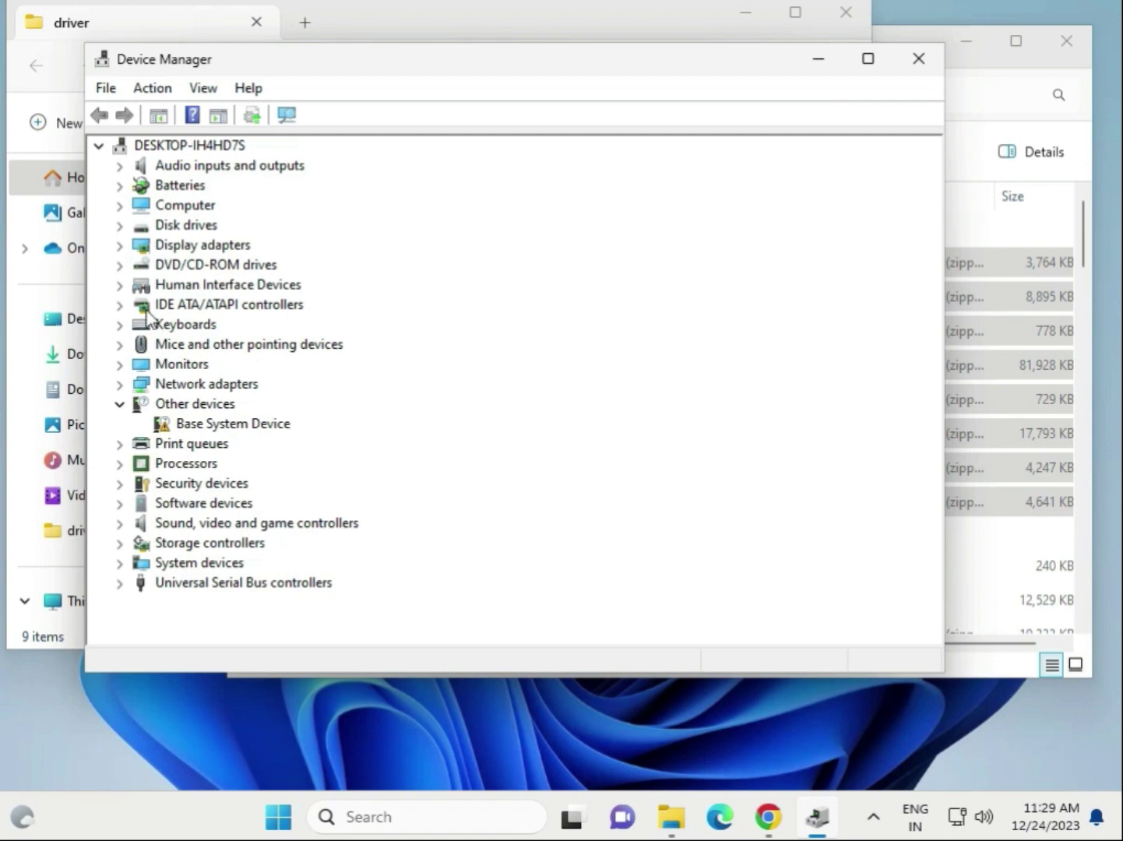
pyautogui.moveTo(320, 69)
pyautogui.mouseDown()
pyautogui.moveTo(518, 81)
pyautogui.moveTo(647, 64)
pyautogui.mouseUp()
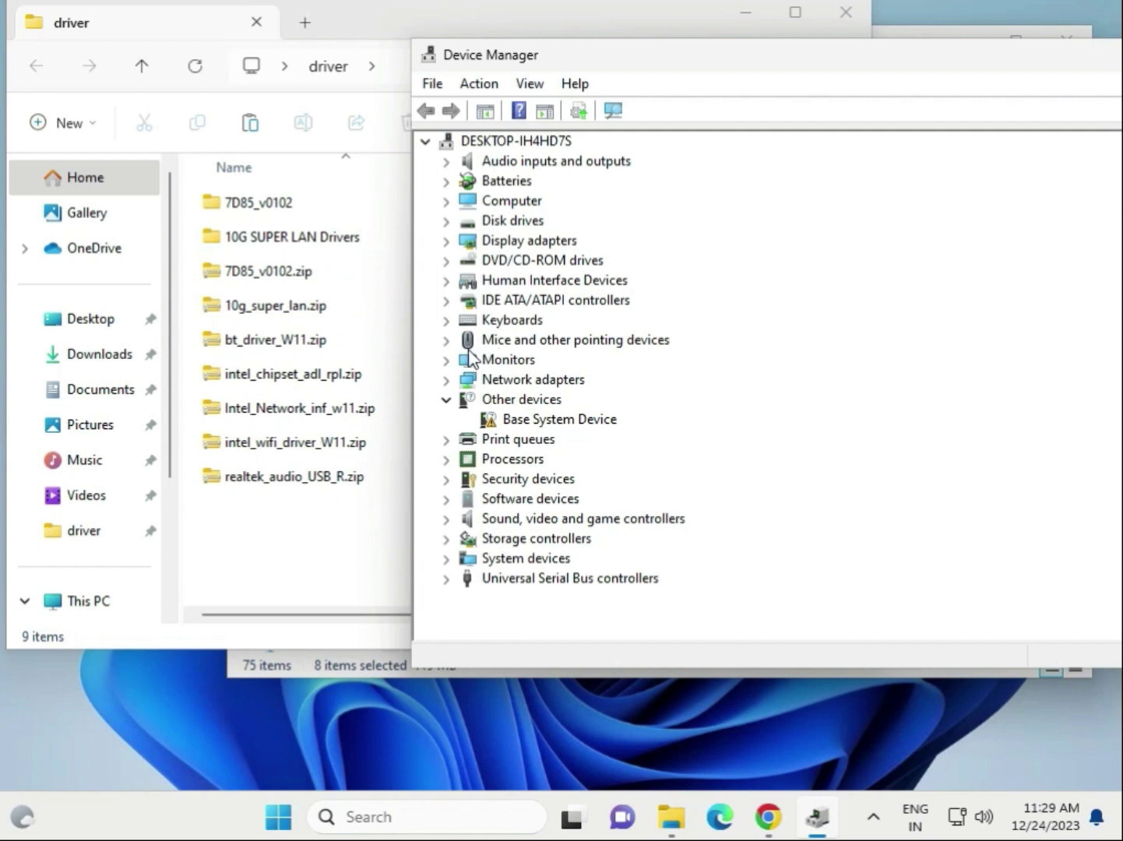
pyautogui.click(446, 379)
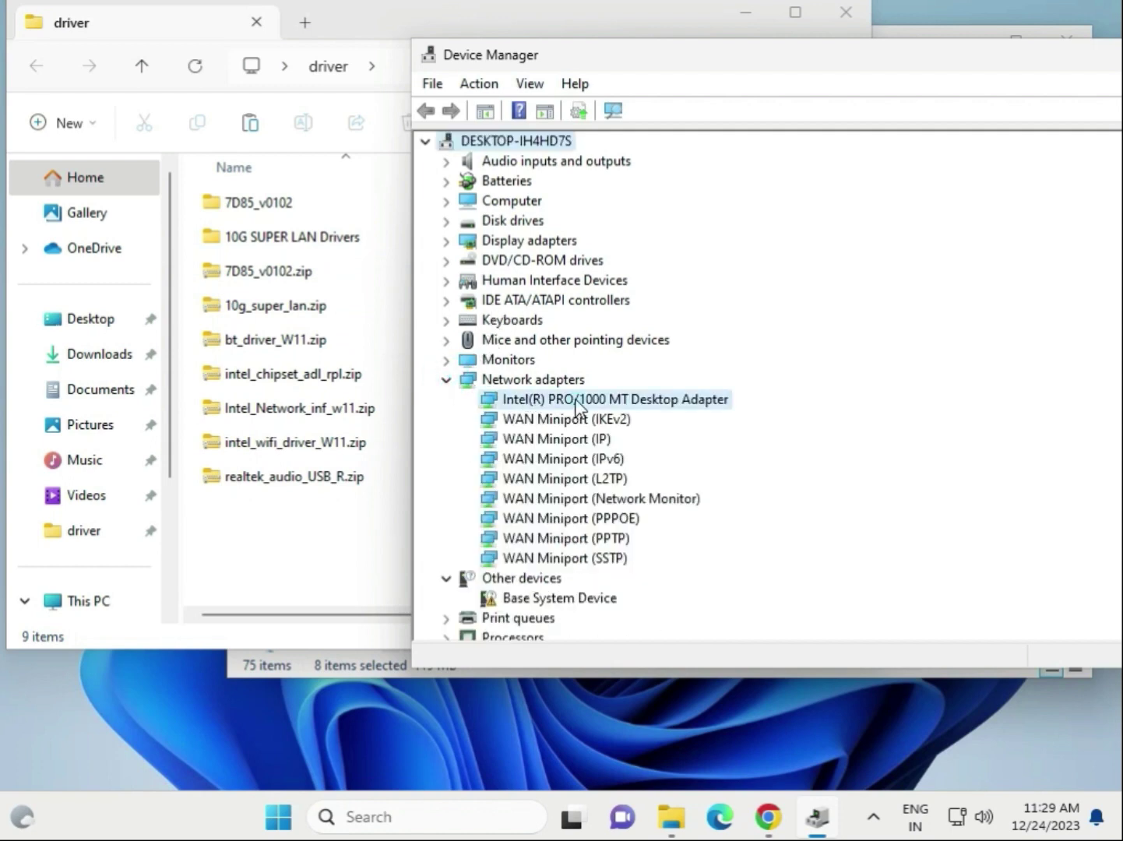
pyautogui.click(576, 400)
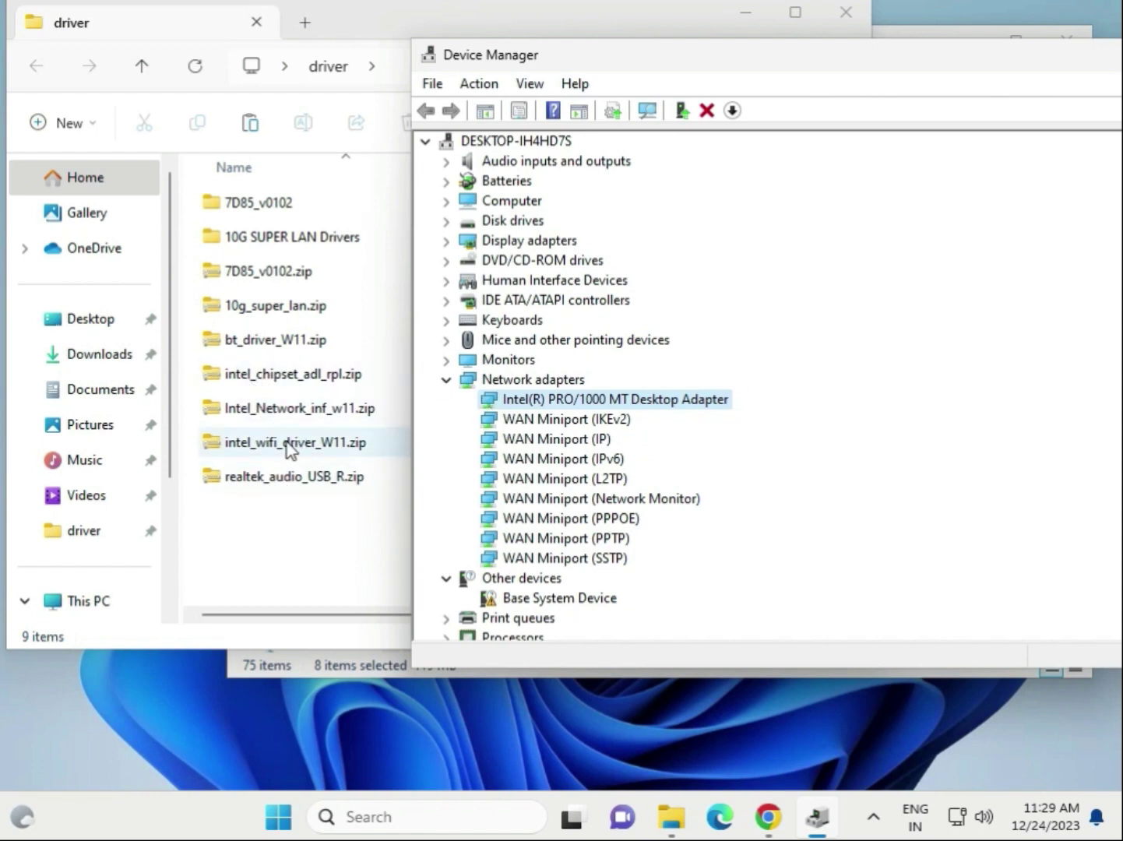
# Step: Start a manual driver update for the Intel PRO/1000 MT adapter, browsing for a folder
pyautogui.rightClick(545, 402)
pyautogui.click(595, 418)
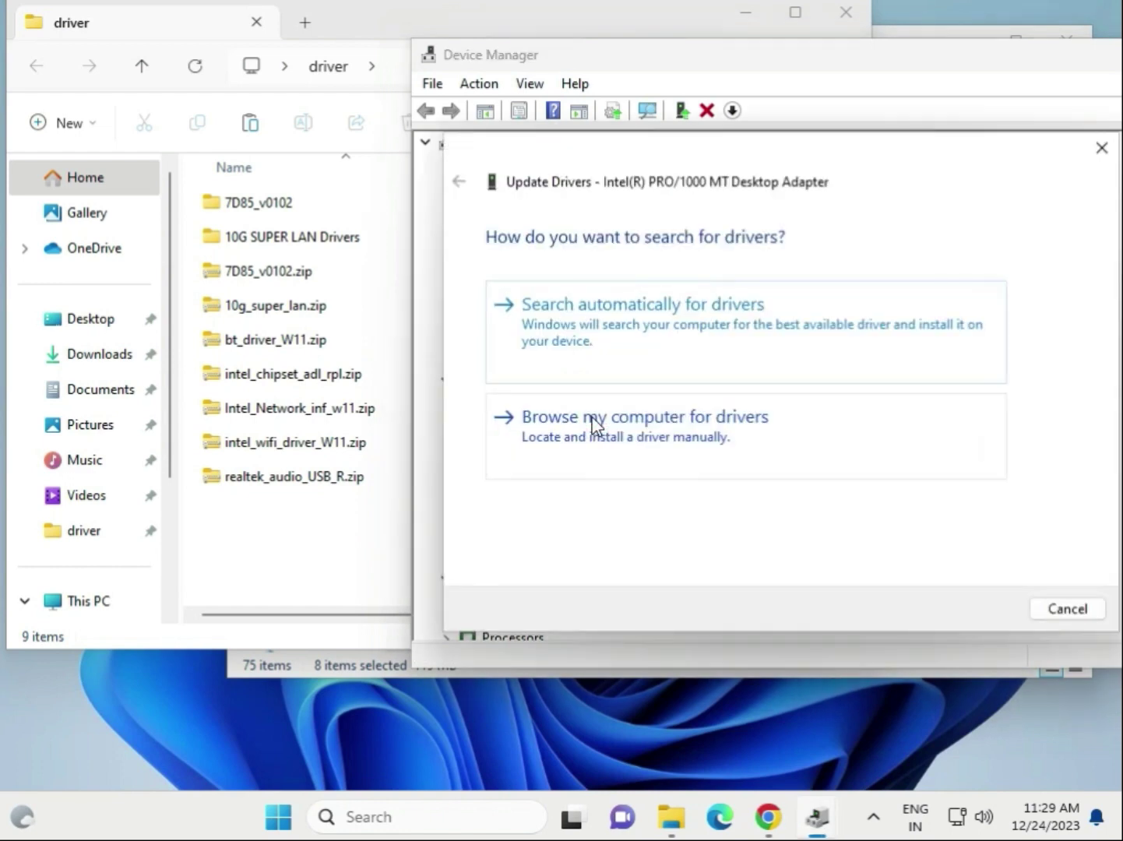
pyautogui.click(731, 463)
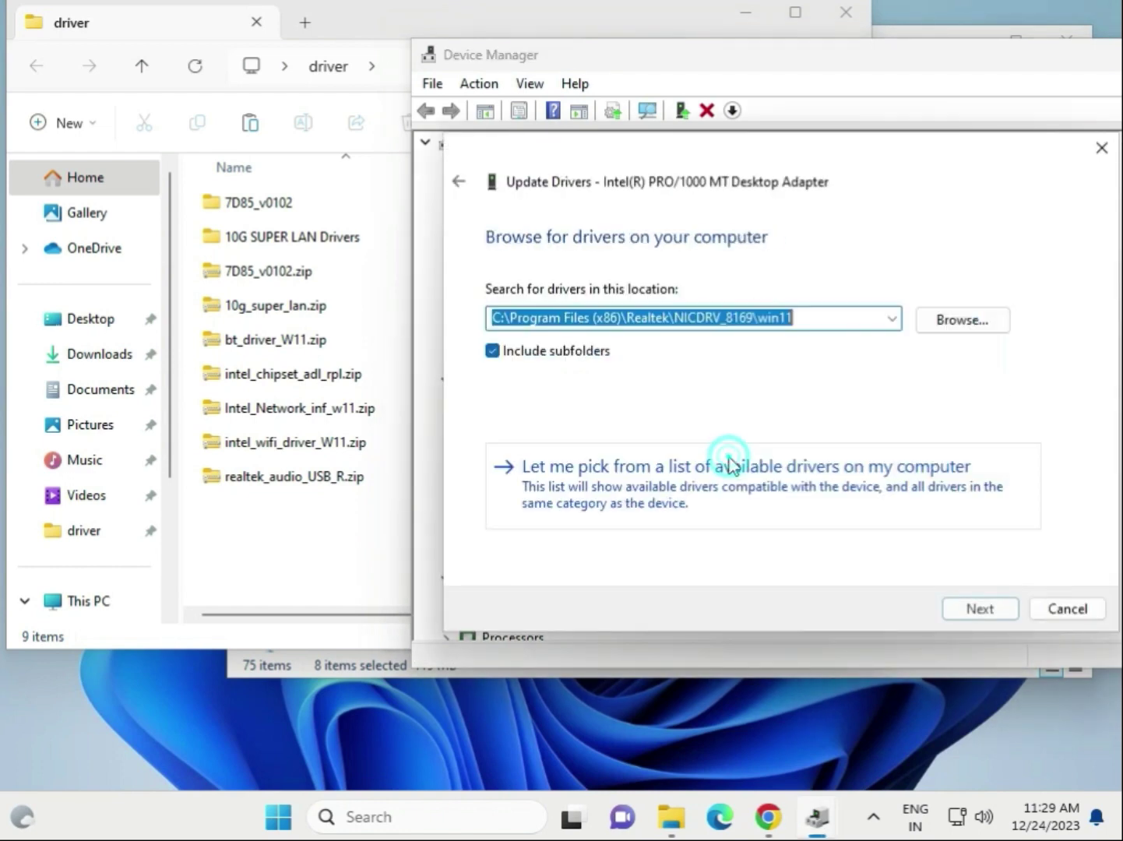
pyautogui.click(961, 330)
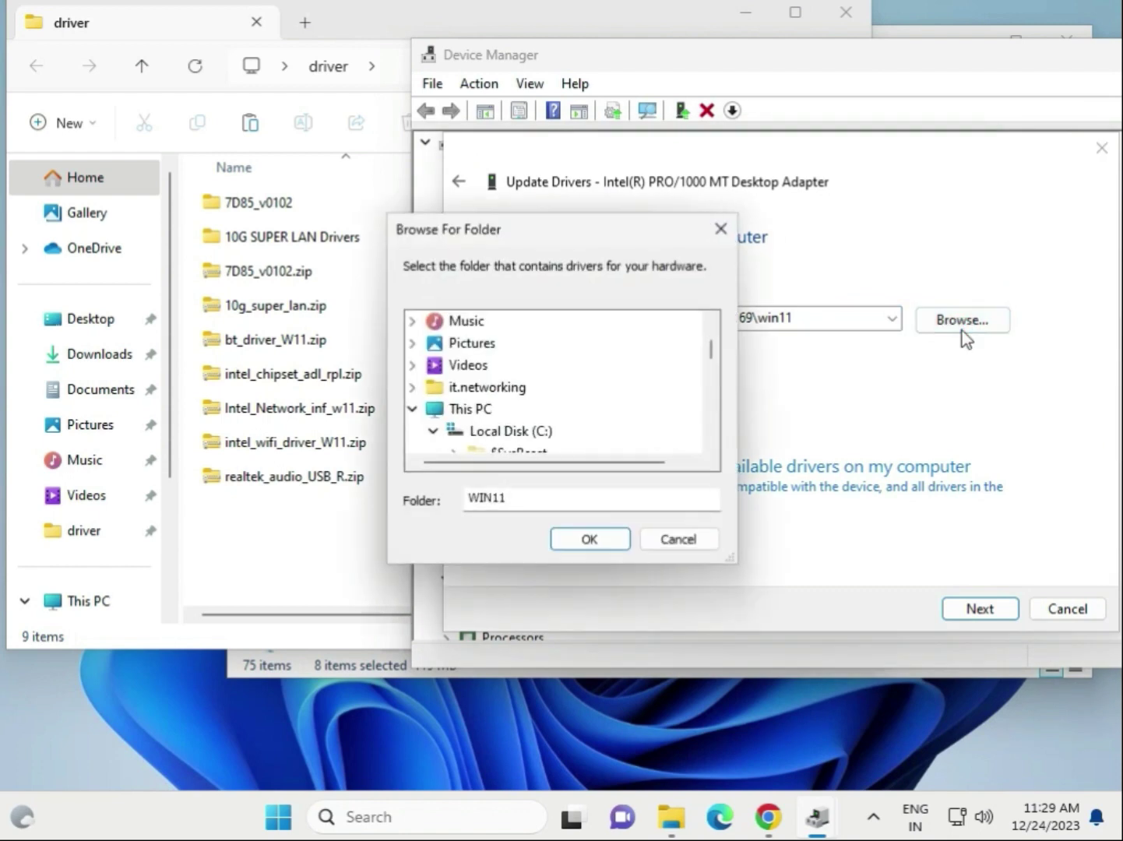
# Step: Point the driver search at Desktop\driver and run it
pyautogui.scroll(-2, 458, 391)
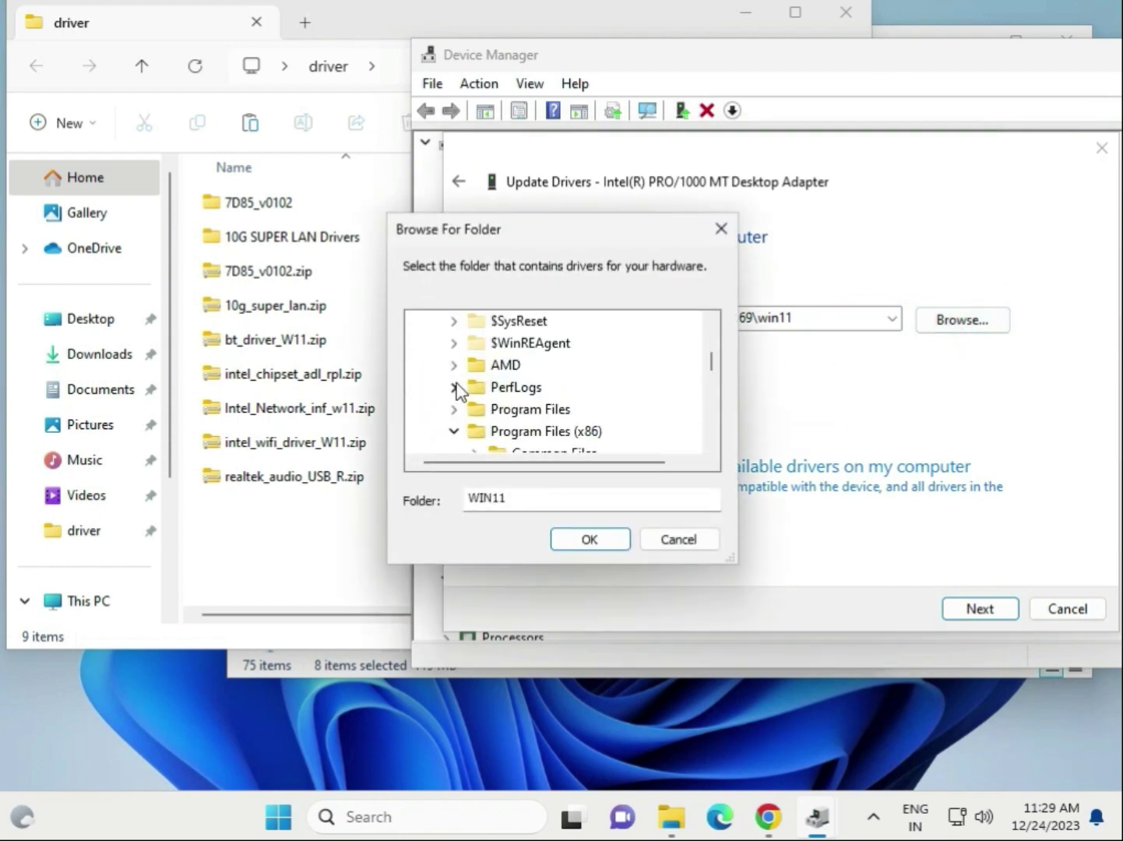
pyautogui.scroll(-3, 460, 396)
pyautogui.scroll(-3, 460, 397)
pyautogui.scroll(4, 458, 401)
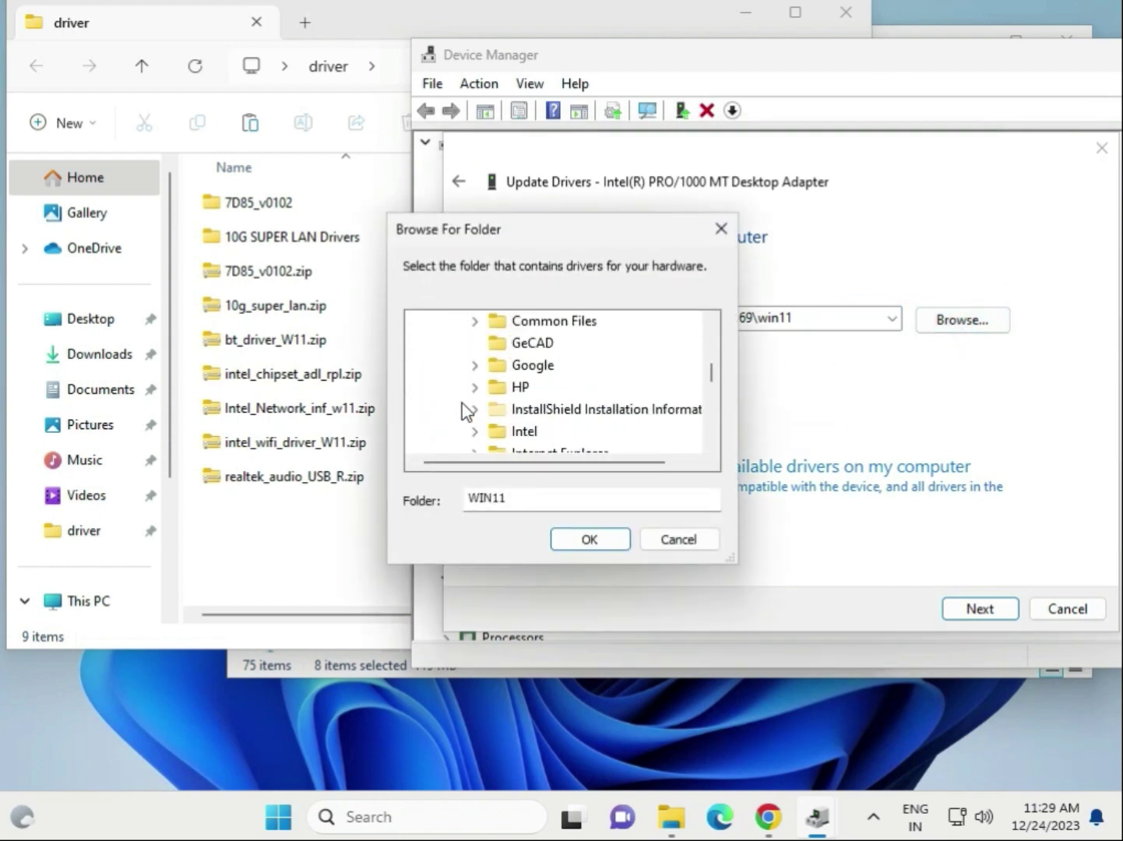
pyautogui.scroll(3, 457, 413)
pyautogui.click(433, 365)
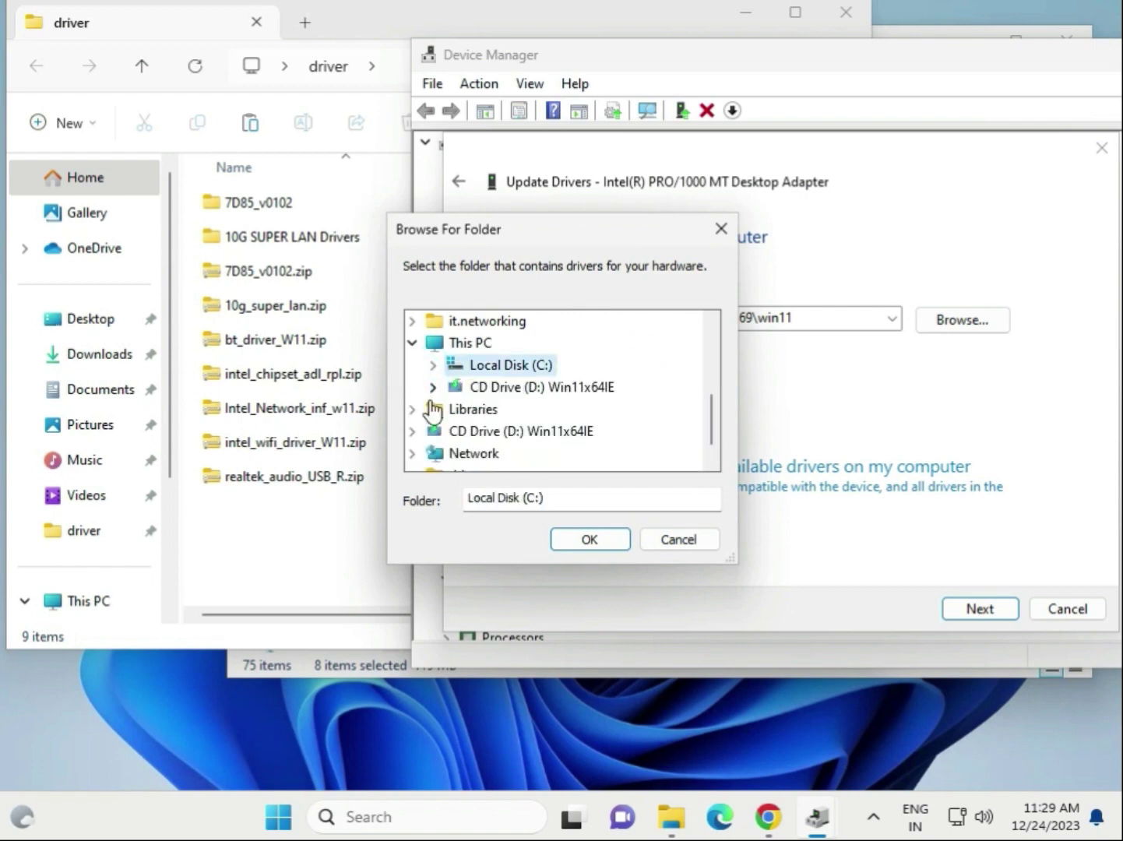
pyautogui.scroll(1, 427, 379)
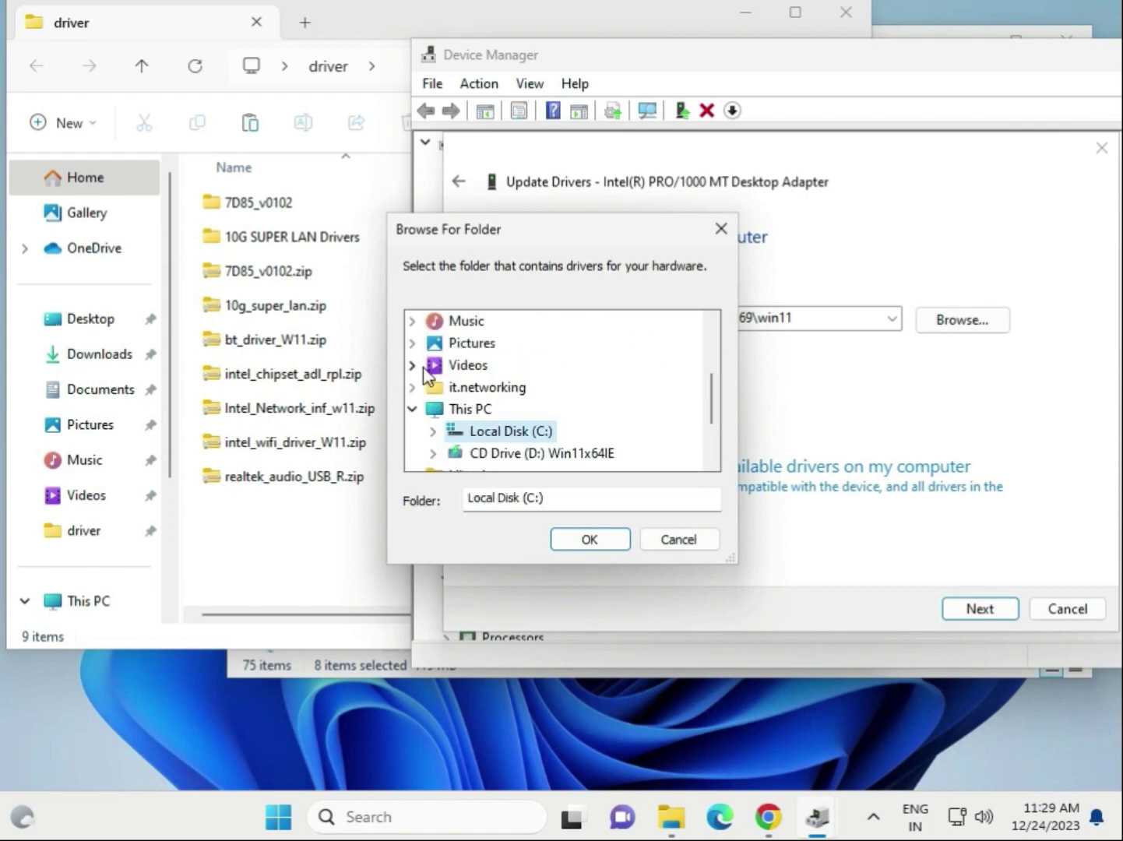
pyautogui.scroll(2, 426, 378)
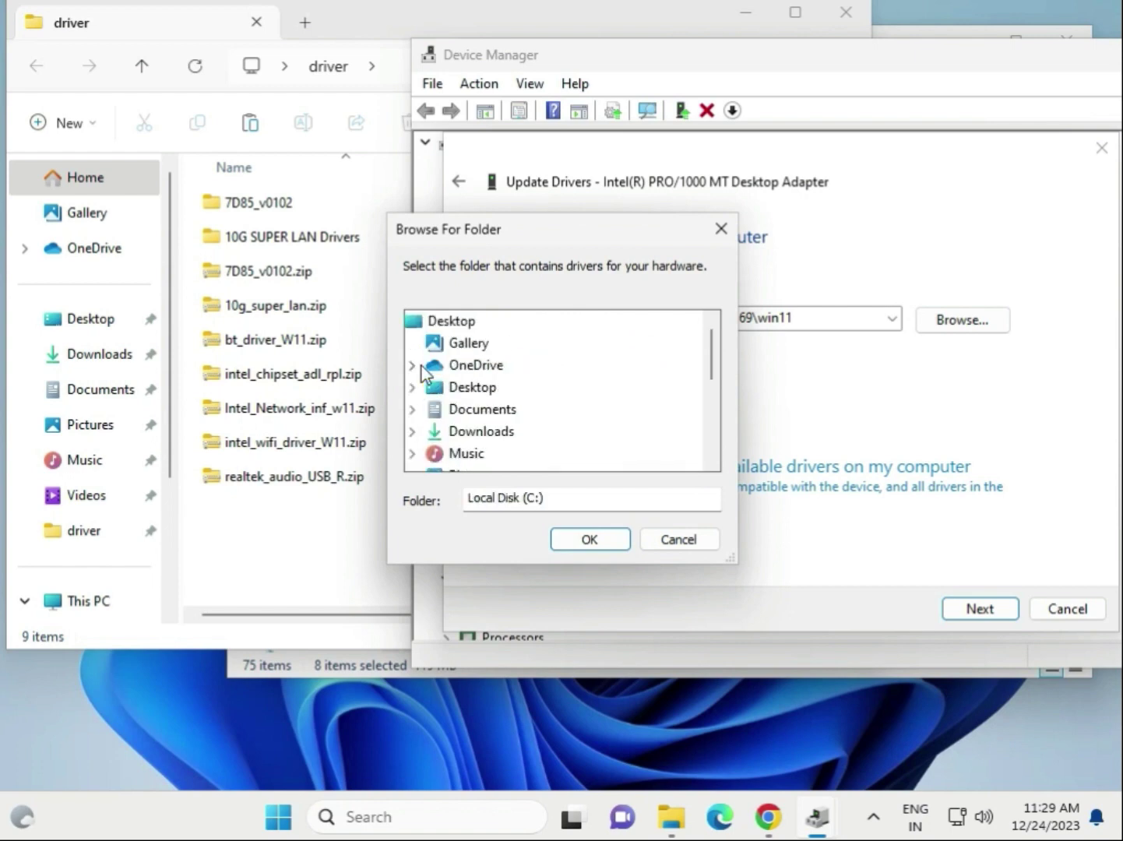
pyautogui.doubleClick(474, 387)
pyautogui.doubleClick(483, 411)
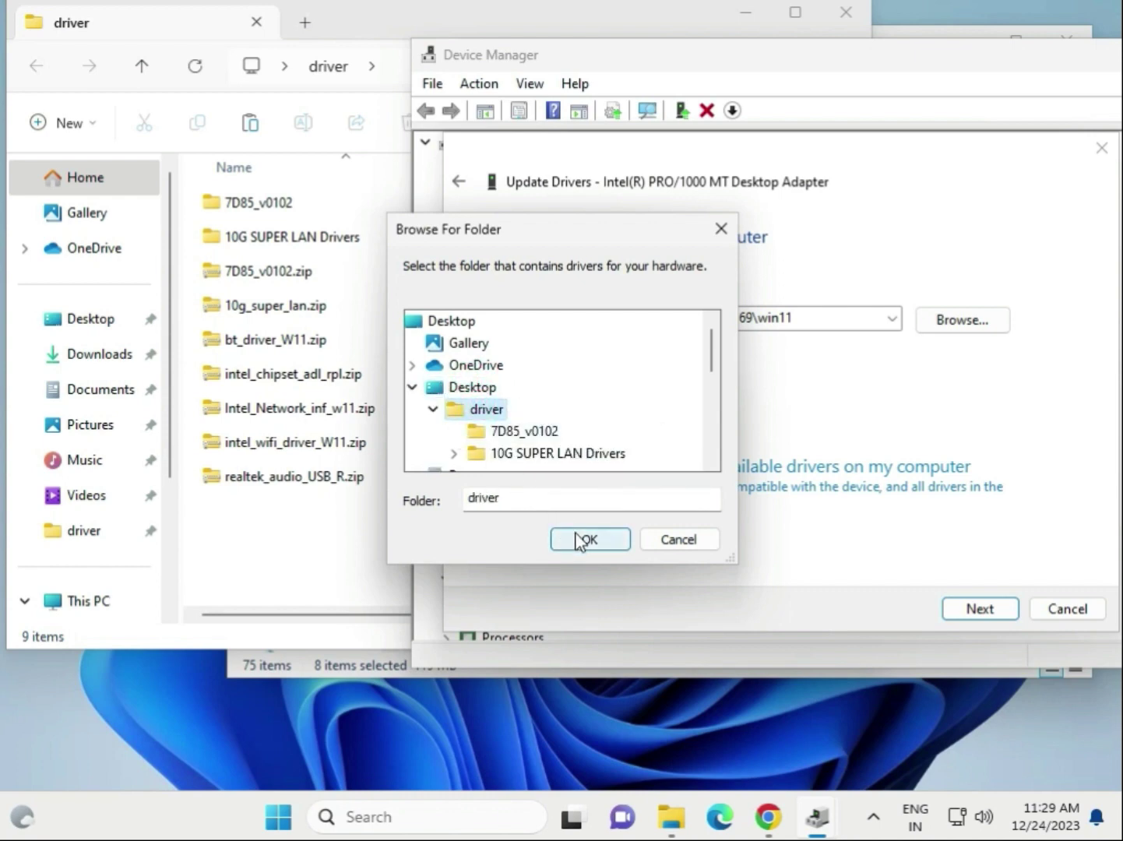
pyautogui.scroll(-1, 646, 414)
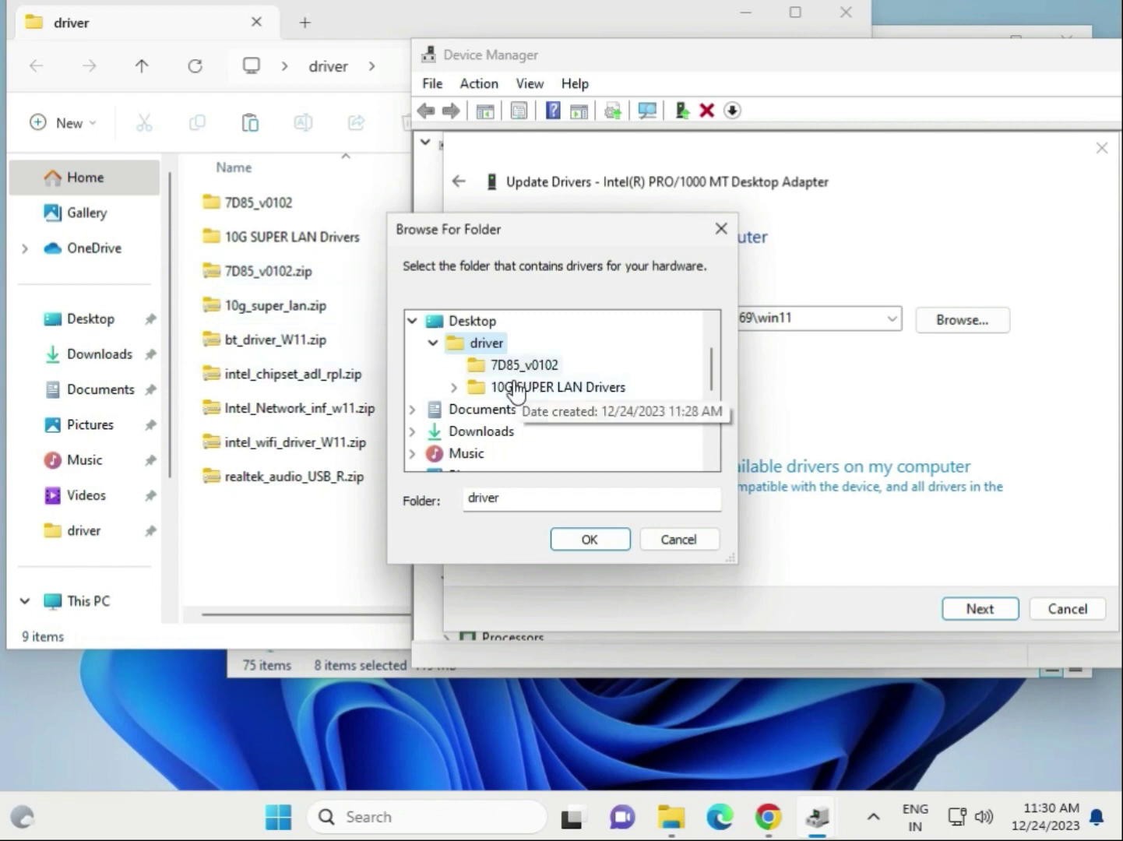
pyautogui.click(569, 536)
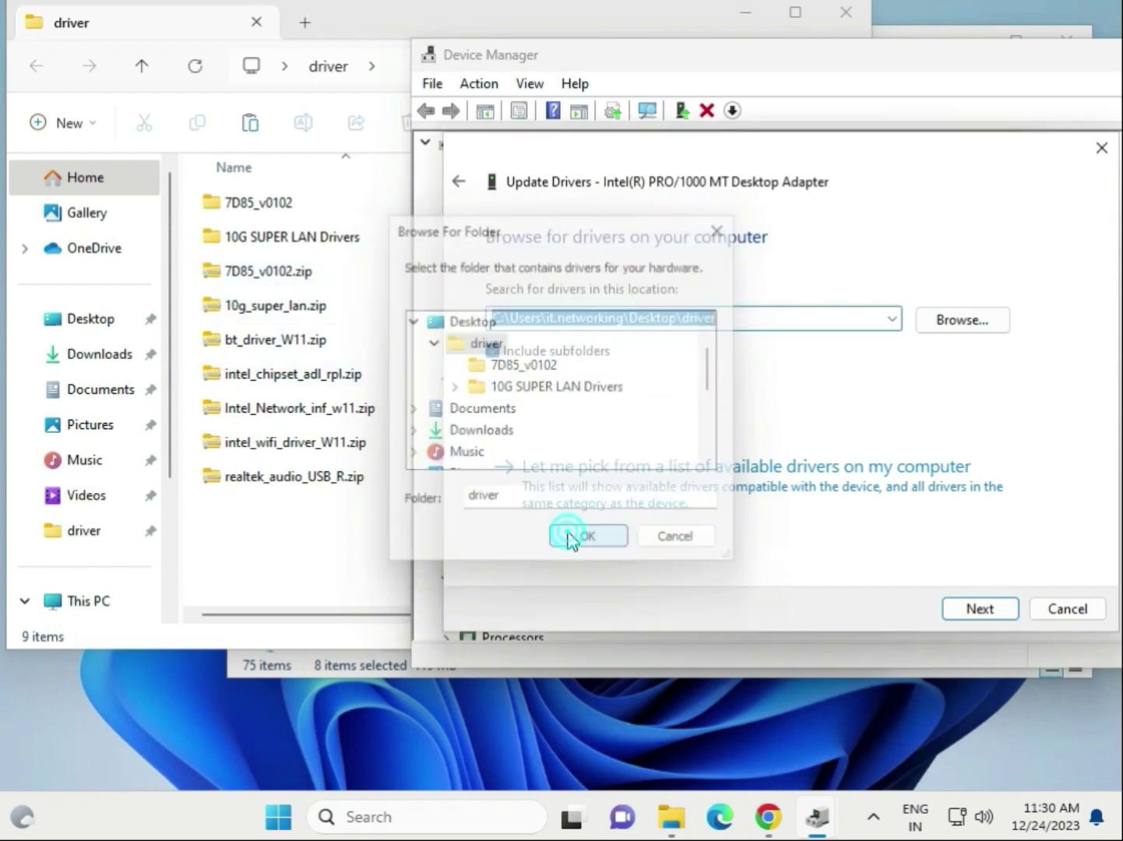
pyautogui.click(998, 613)
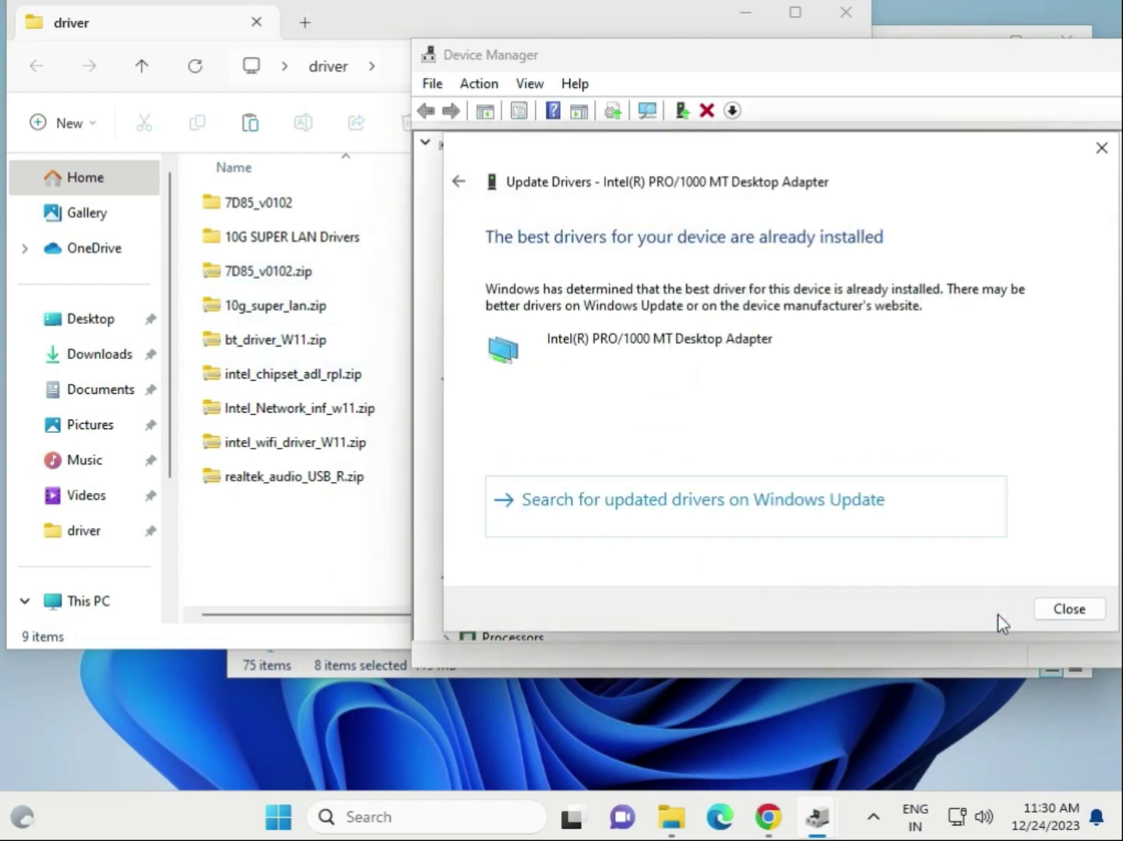
# Step: Close the update wizard and check the Microsoft Basic Display Adapter and Intel PRO/1000 adapter
pyautogui.click(1046, 612)
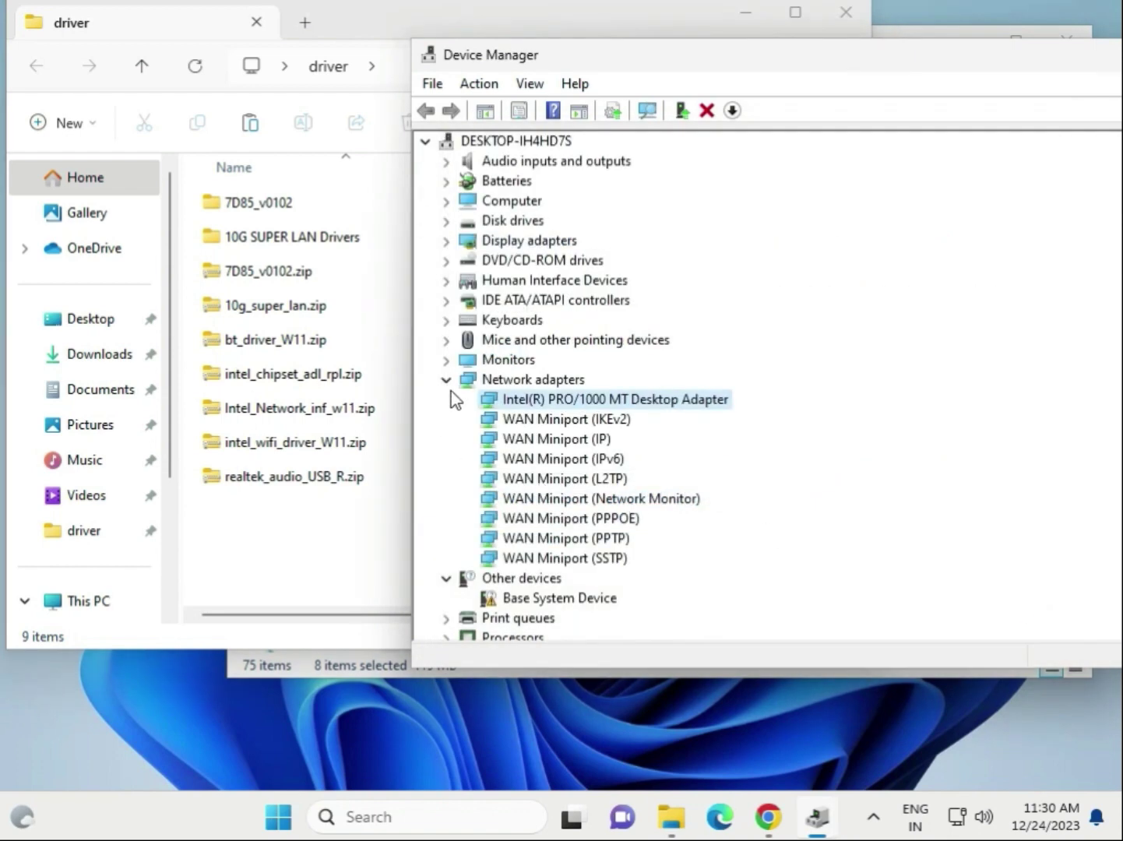
pyautogui.click(446, 379)
pyautogui.click(446, 240)
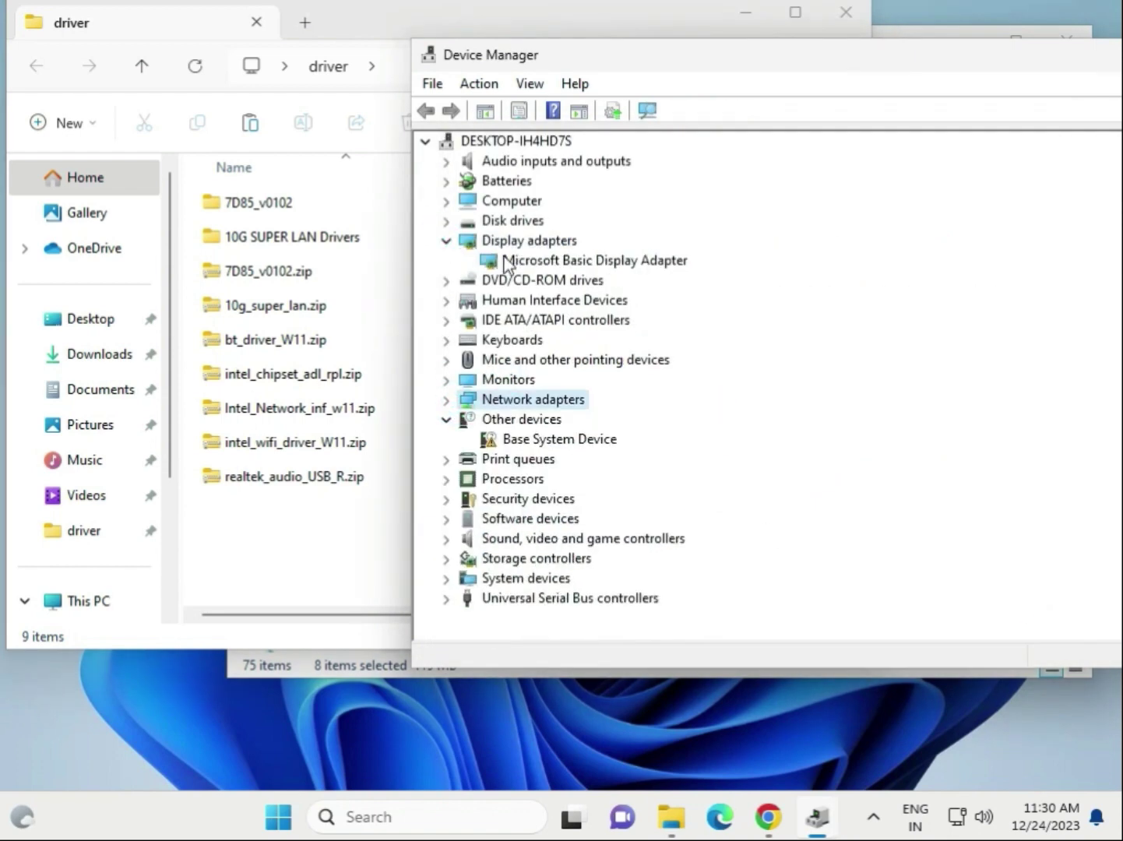
pyautogui.click(506, 263)
pyautogui.click(444, 241)
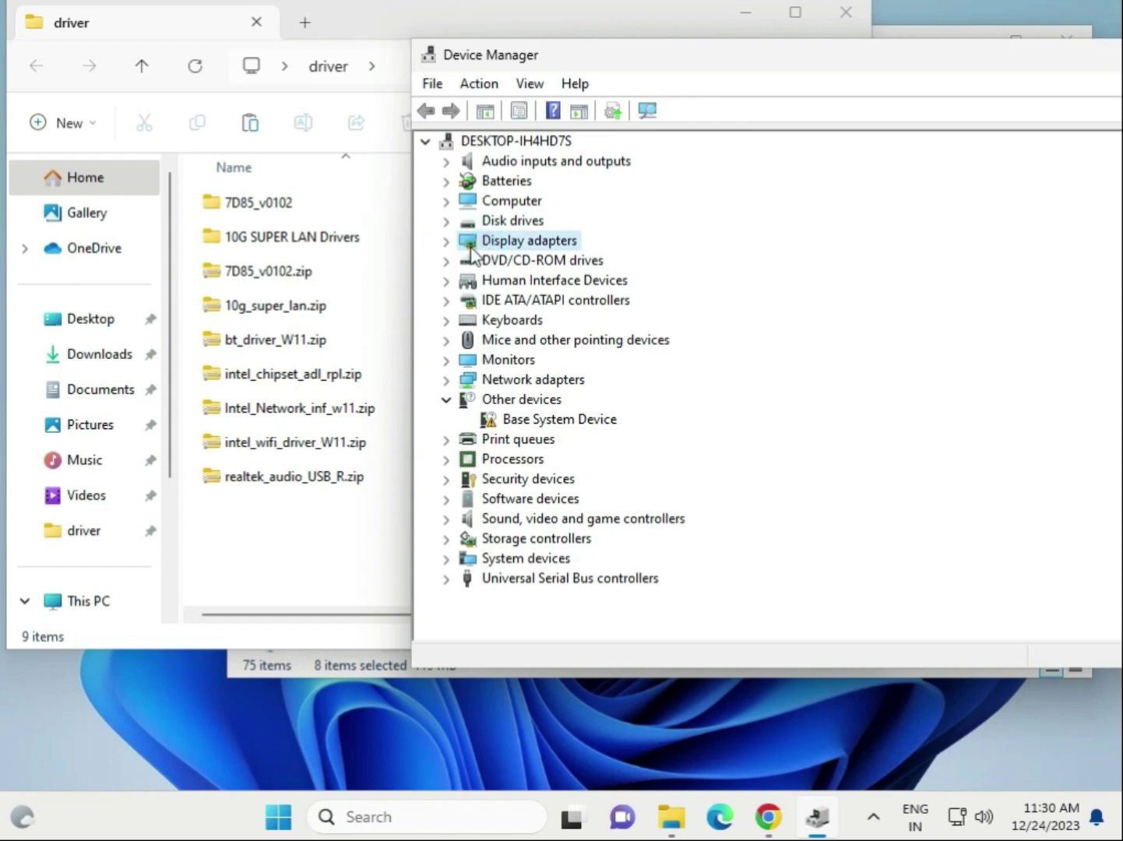
pyautogui.click(447, 379)
pyautogui.click(569, 399)
# Step: Inspect the two Intel Core i3-6098P processors and the High Definition Audio Device
pyautogui.scroll(-1, 538, 425)
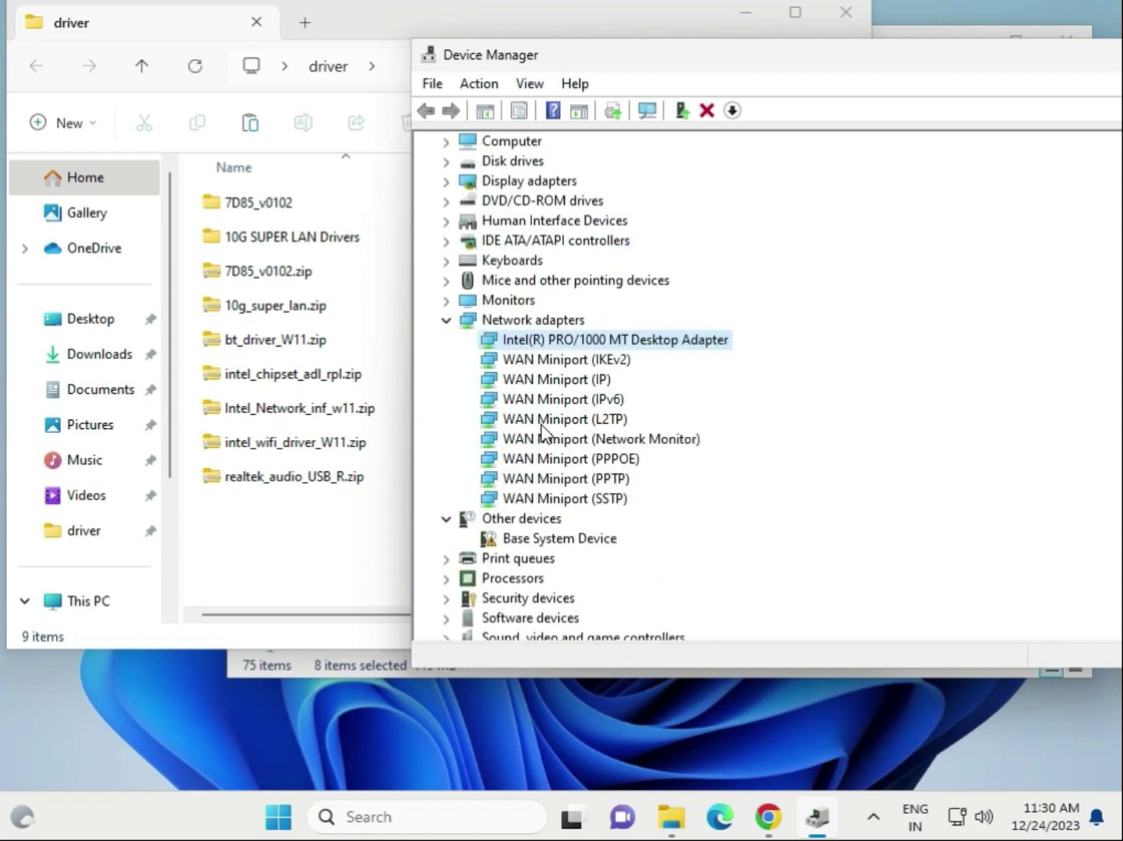
pyautogui.scroll(-1, 545, 434)
pyautogui.scroll(-1, 554, 481)
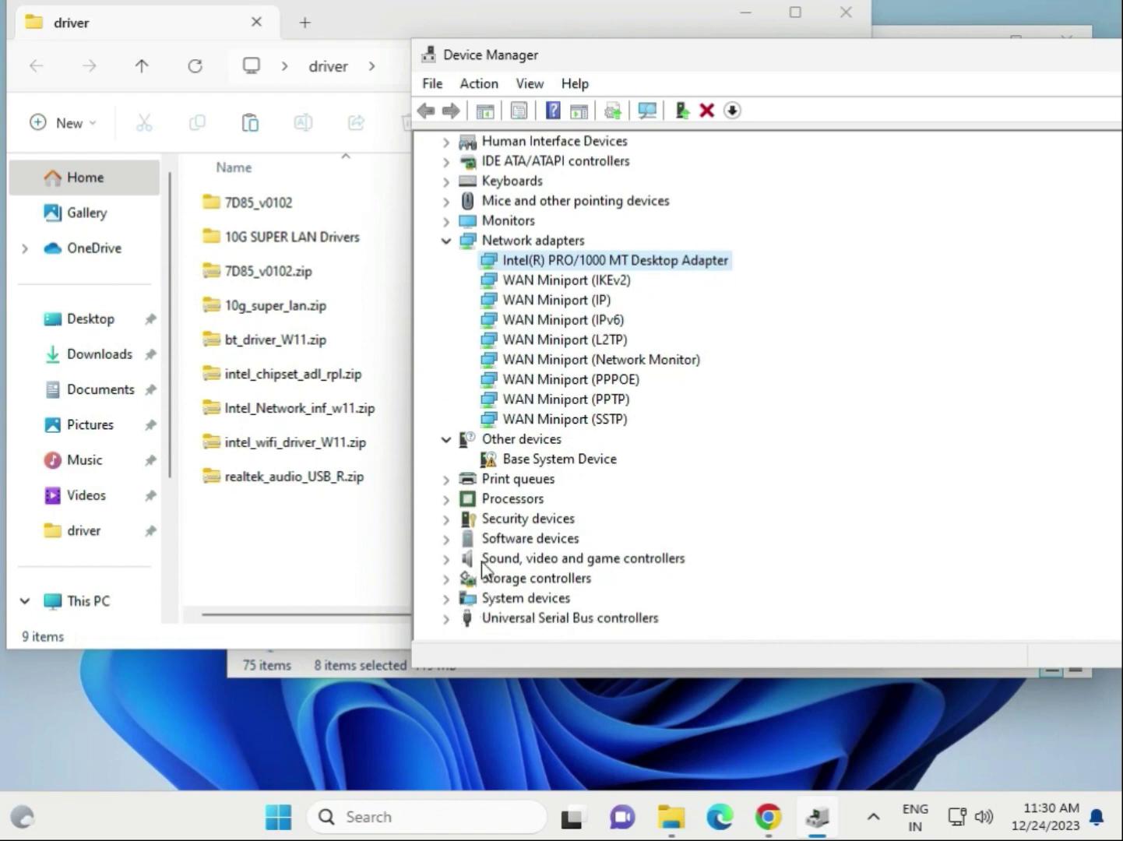
pyautogui.click(447, 497)
pyautogui.click(649, 519)
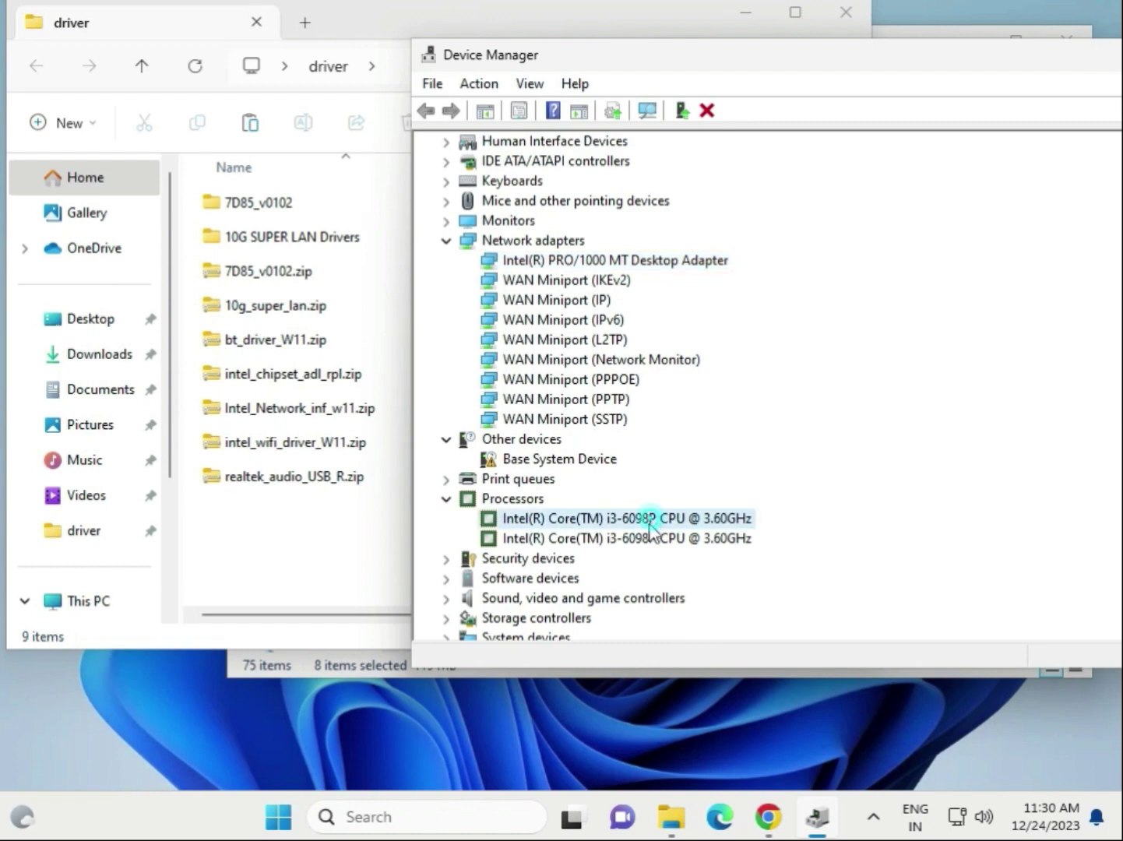
pyautogui.click(647, 539)
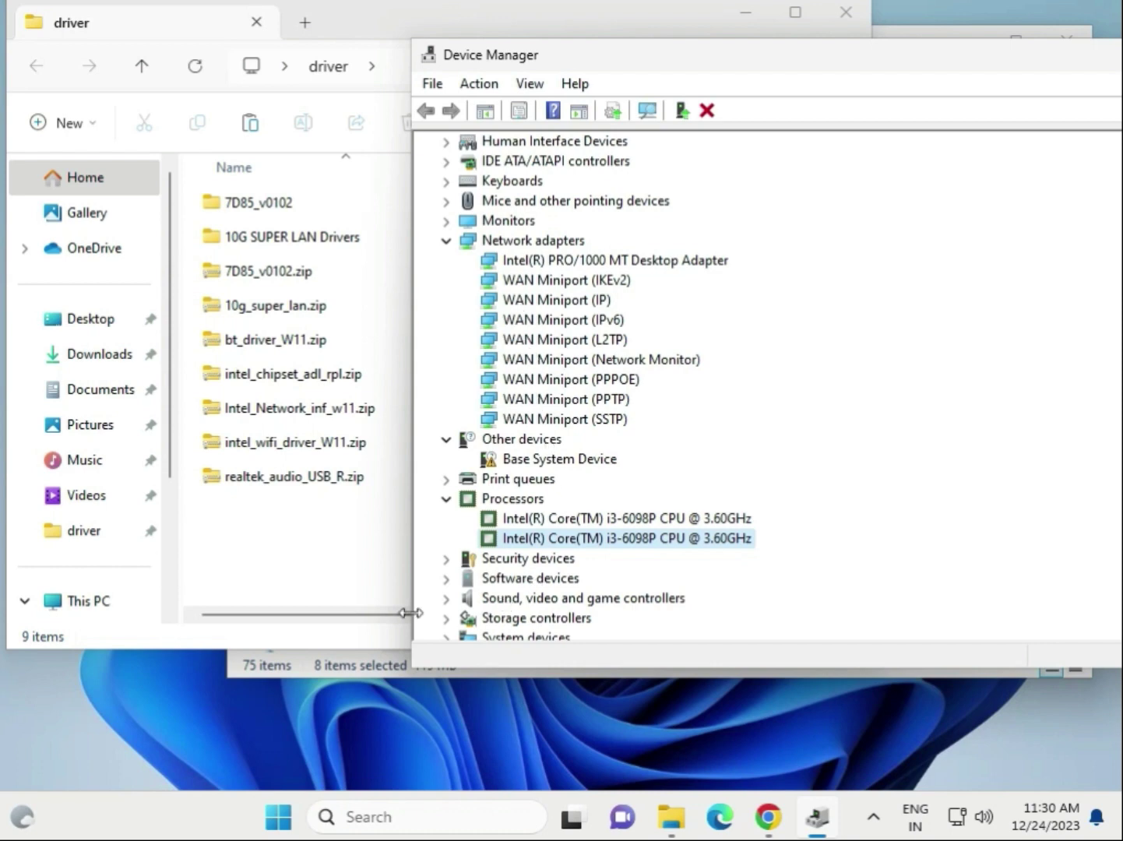
pyautogui.click(447, 598)
pyautogui.scroll(-1, 591, 610)
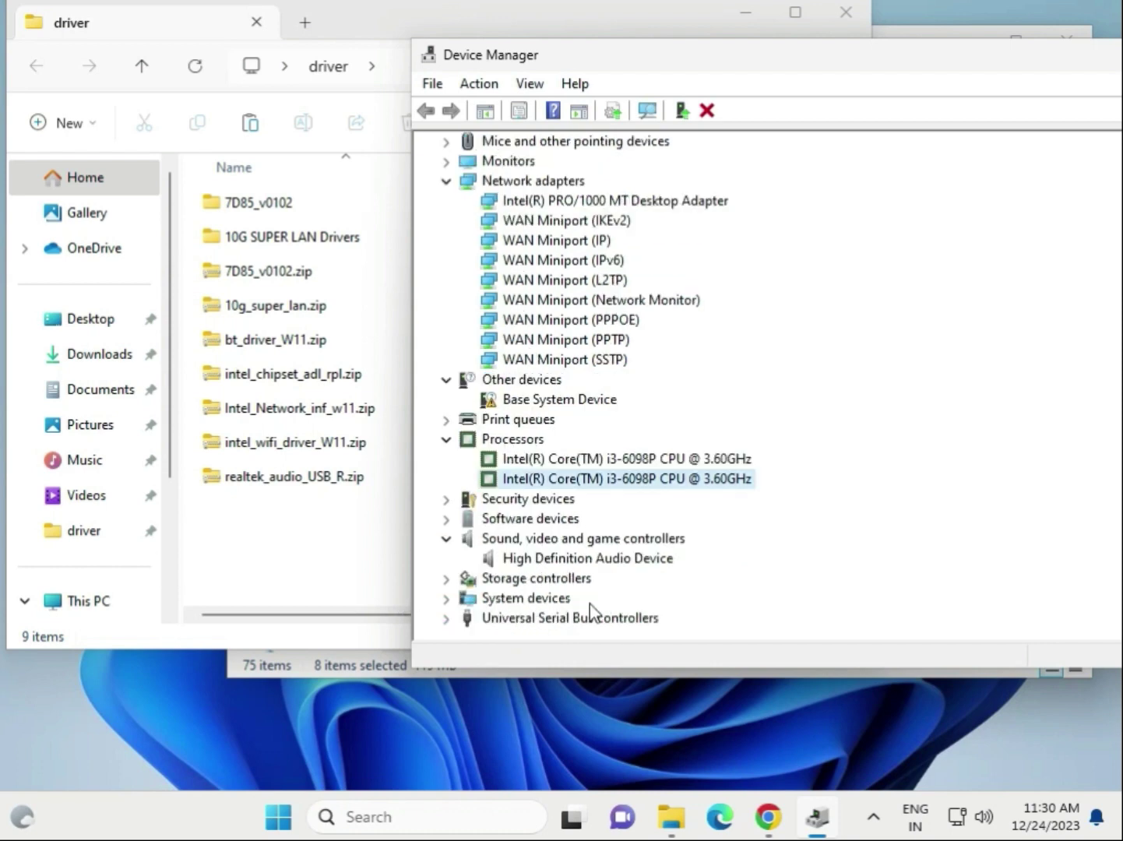
pyautogui.click(580, 557)
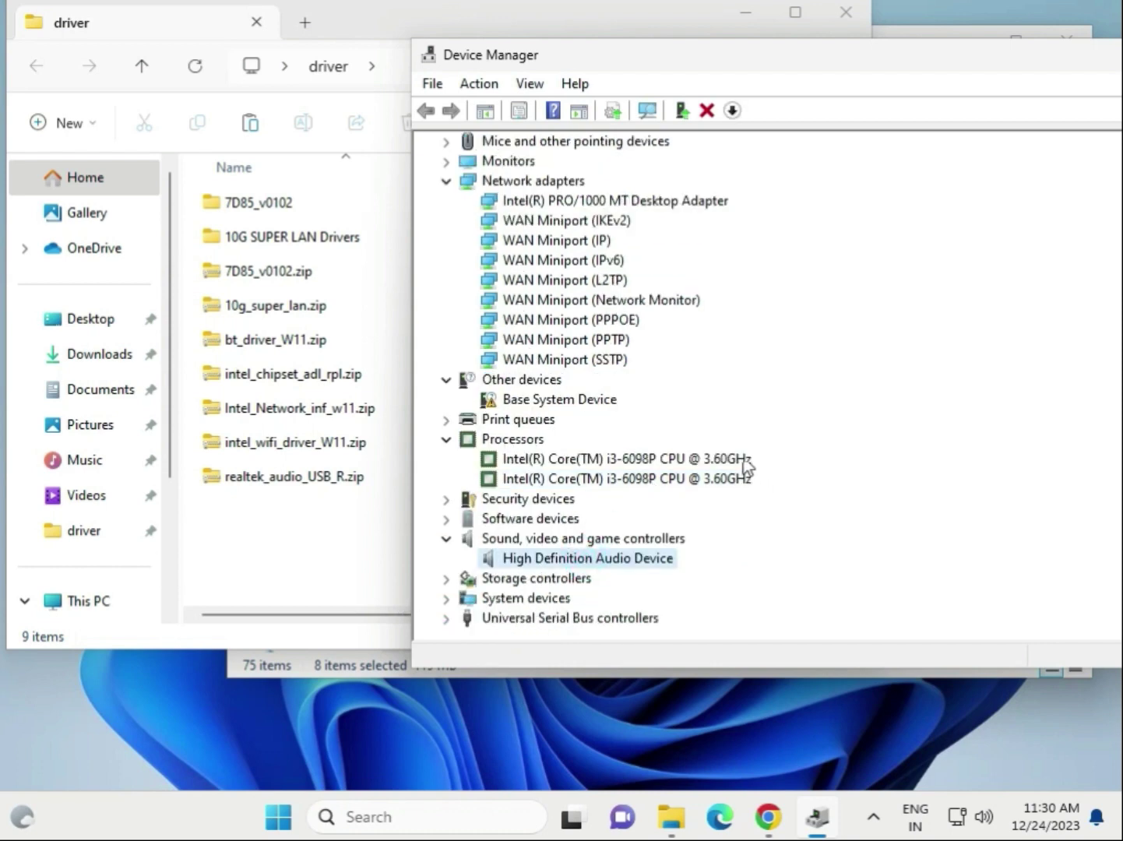
pyautogui.moveTo(987, 59); pyautogui.dragTo(704, 57)
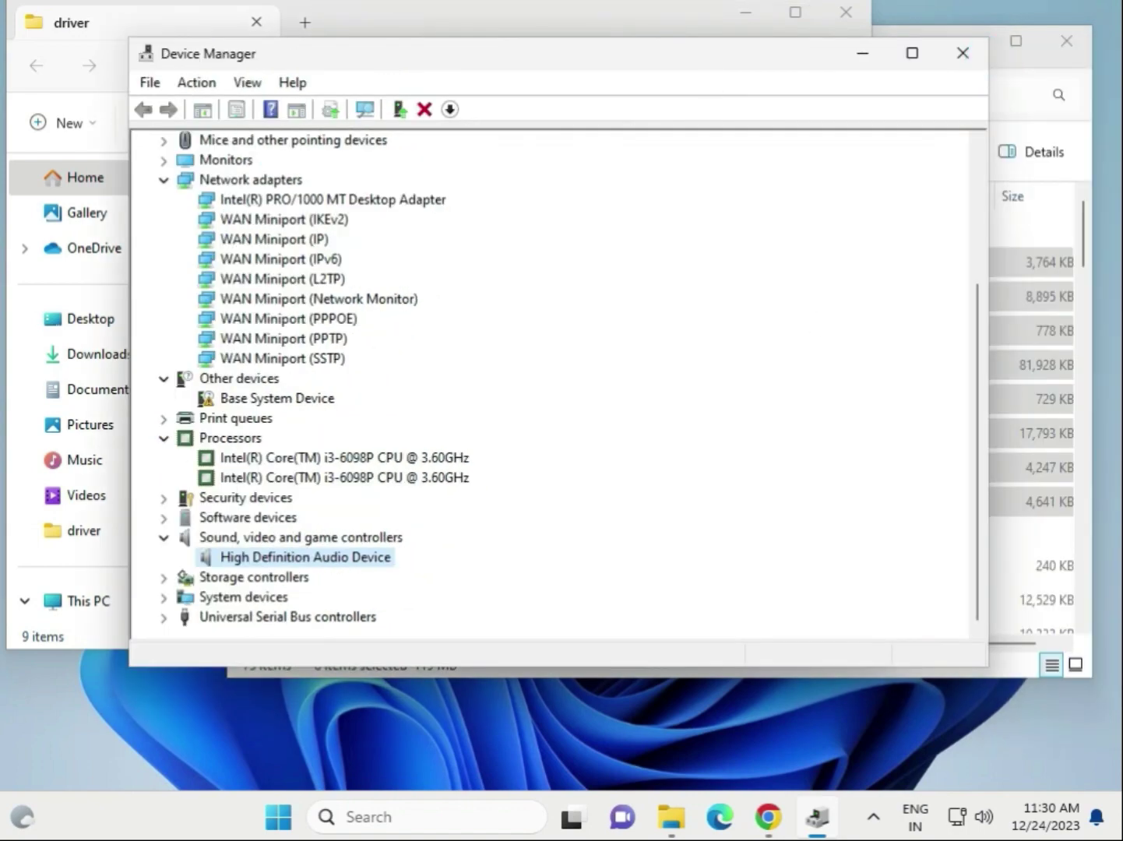